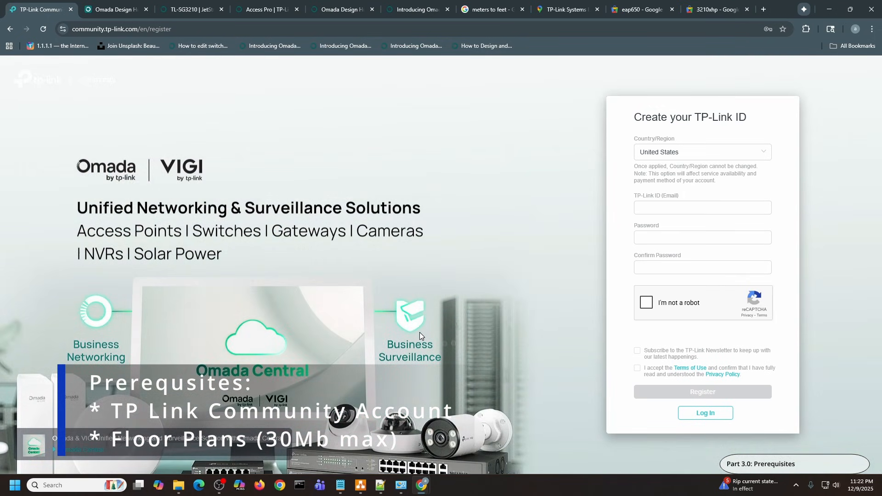
- Bring up the floorplansdemo folder in File Explorer and review the available floor plan images
mouse_move(182, 482)
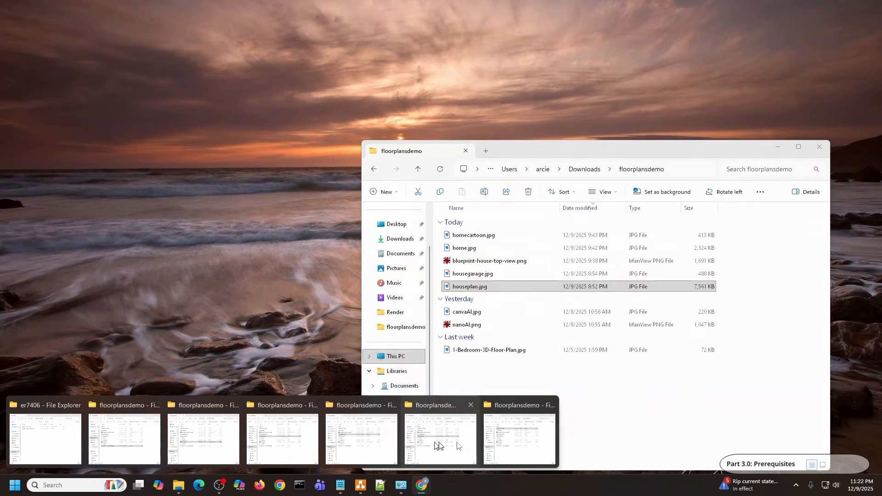
click(519, 439)
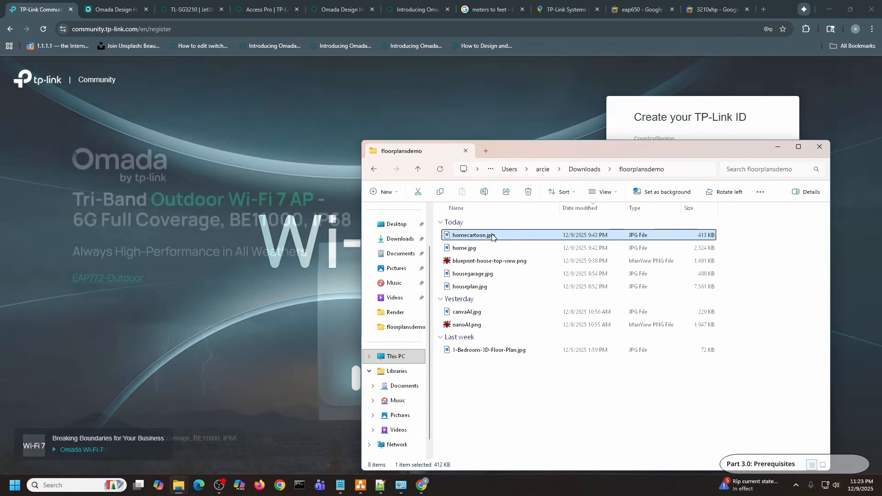
key(n)
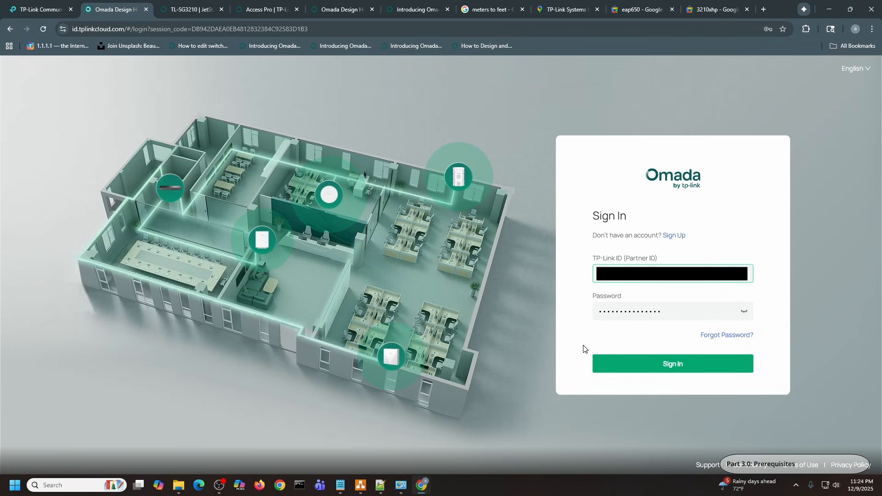
- Sign in to Omada Design Hub and create a project named My Home with the Home scenario
click(672, 365)
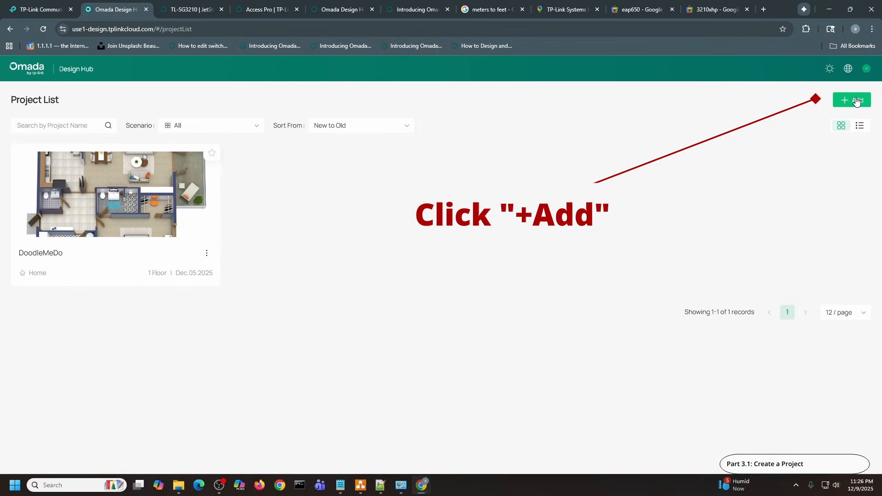
click(857, 101)
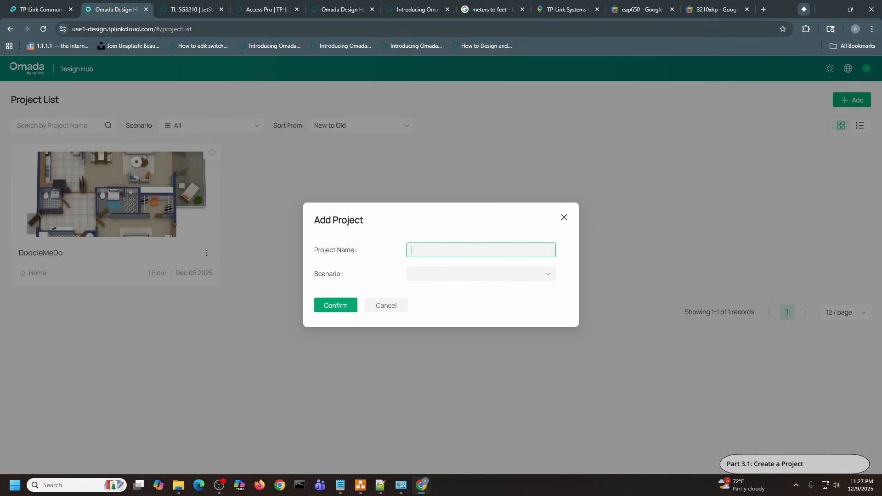
text(My Home)
click(449, 280)
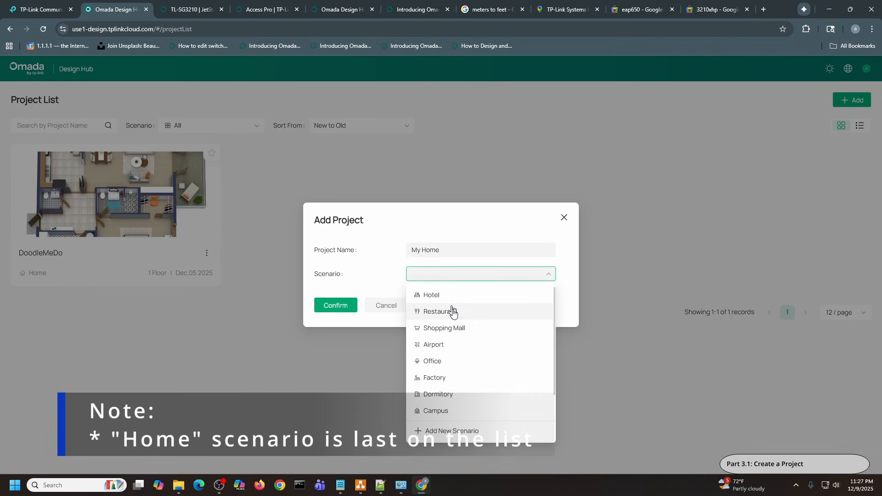
scroll(451, 317, down, 2)
click(454, 411)
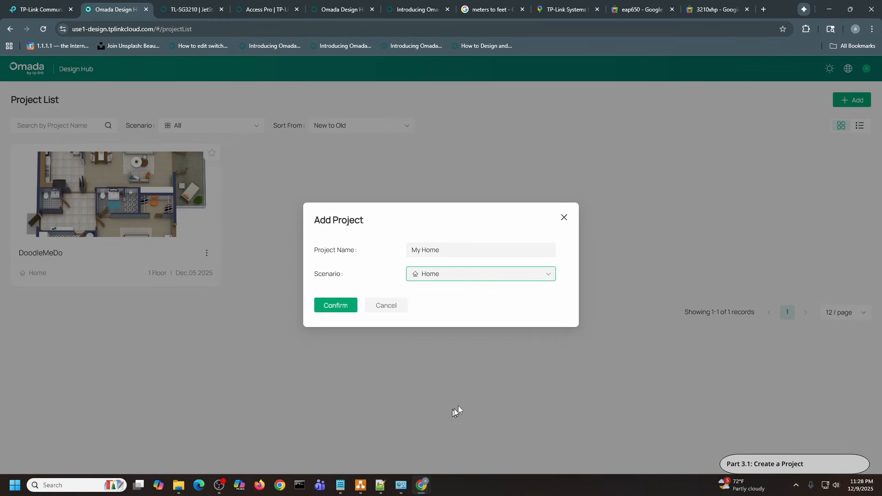
click(335, 305)
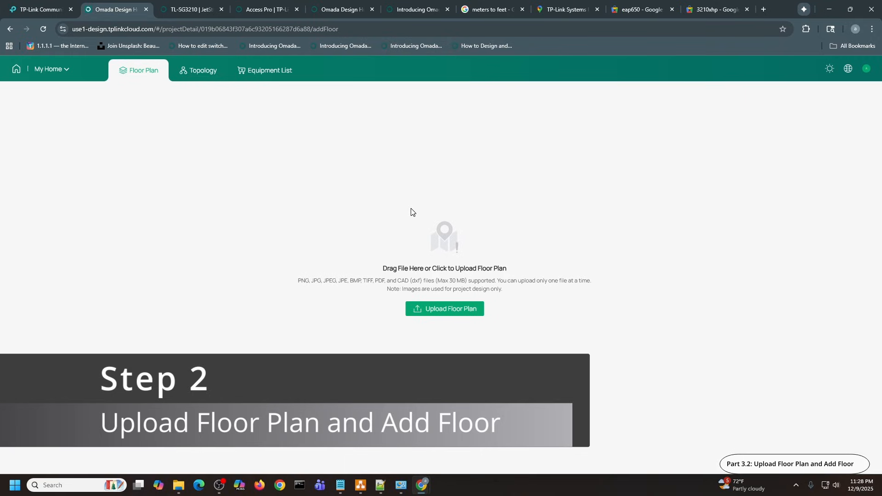
- Upload home.jpg from the floorplansdemo folder as the project's floor plan
click(443, 312)
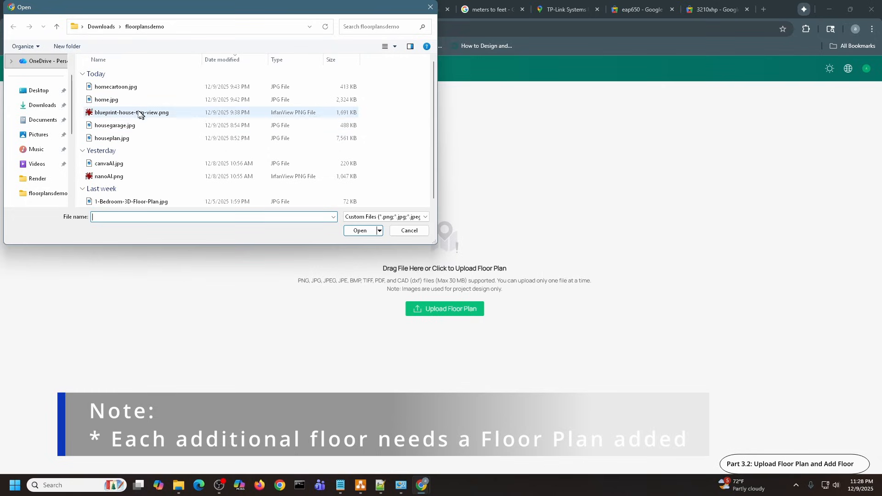
click(112, 100)
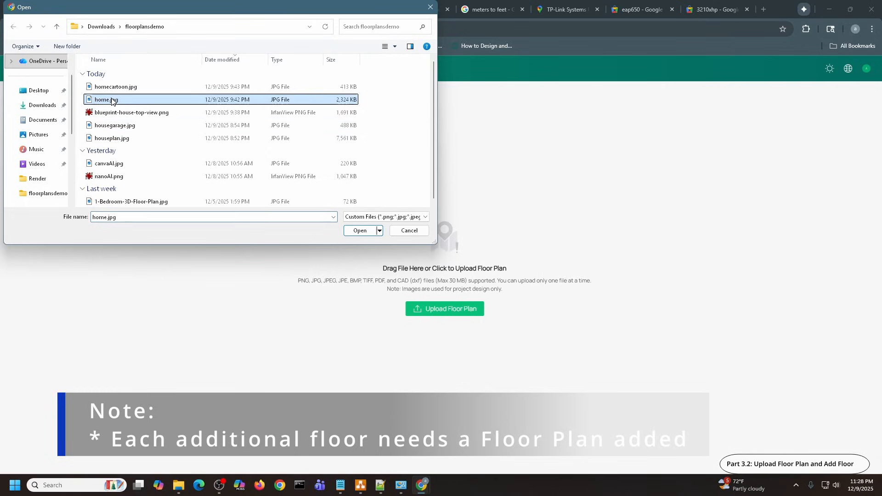
click(361, 230)
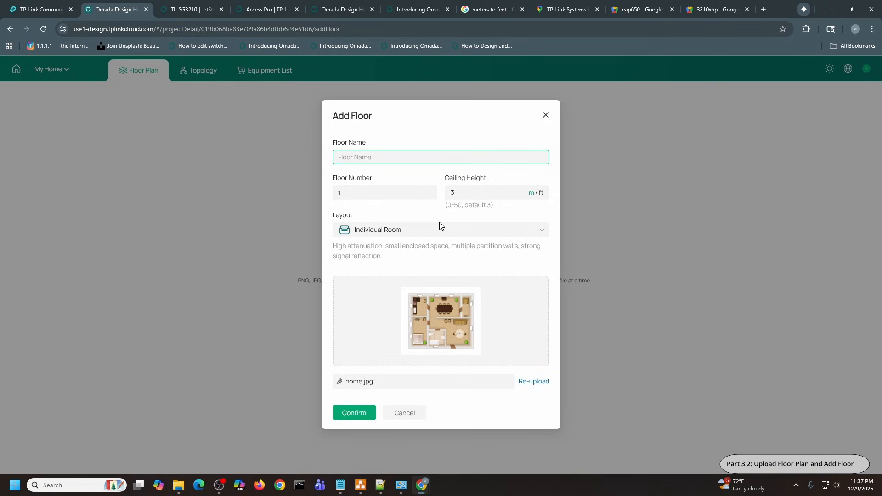
- Name the new floor Home Floor
text(First Floor)
key(ctrl+a)
key(BackSpace)
text(Home Floor)
key(Tab)
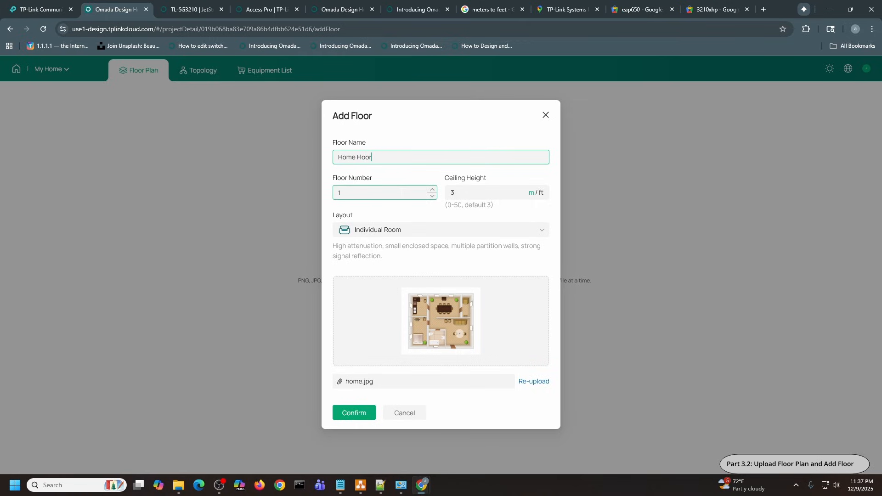
key(Tab)
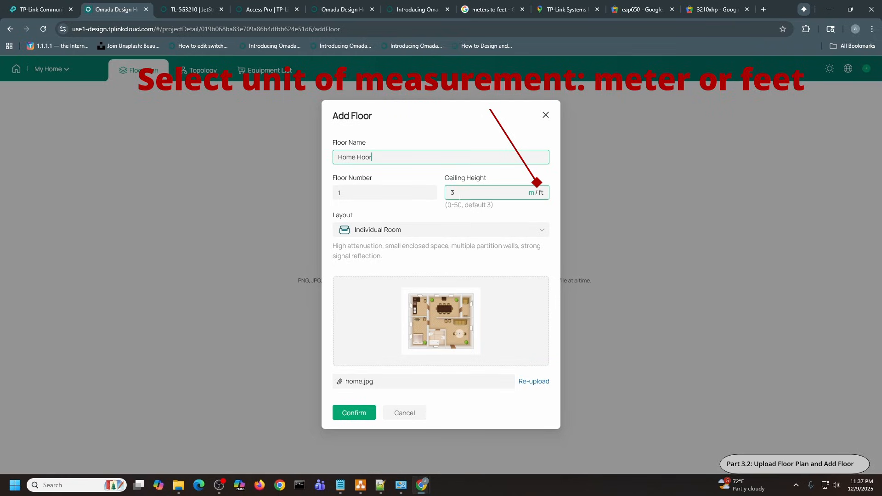
click(468, 219)
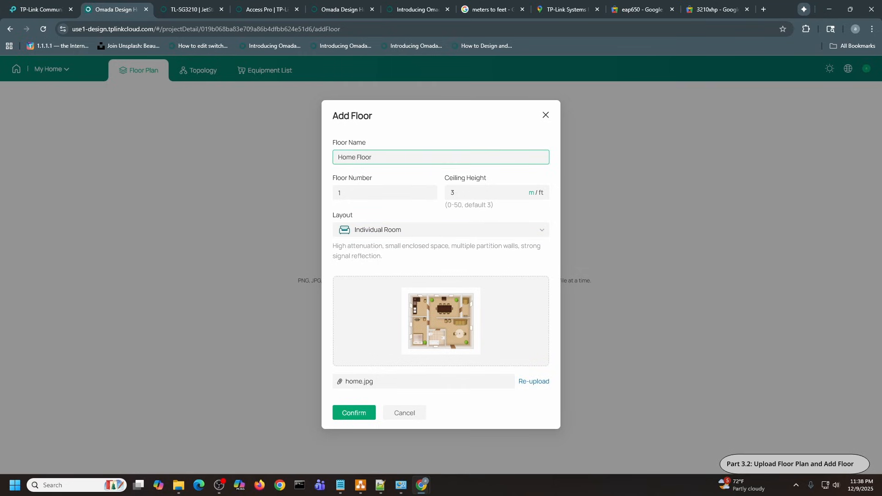
- Compare the available layout types, set the floor's layout to Individual Room and add the floor
click(409, 235)
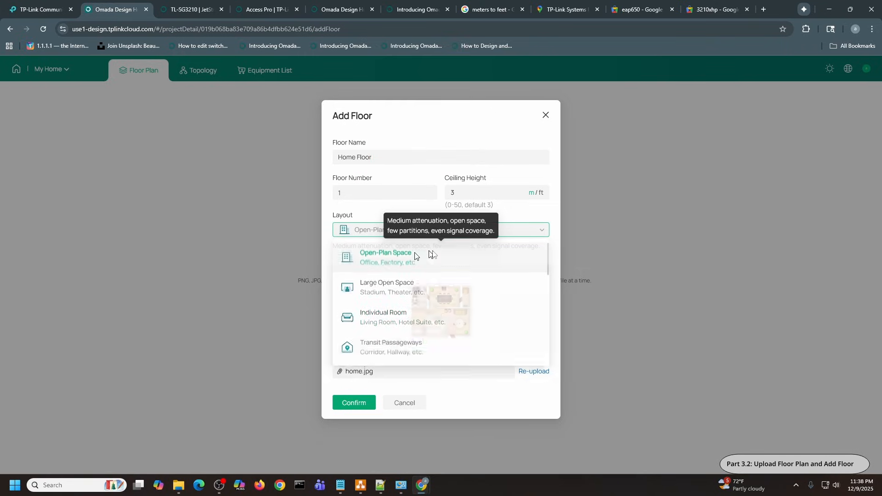
click(395, 257)
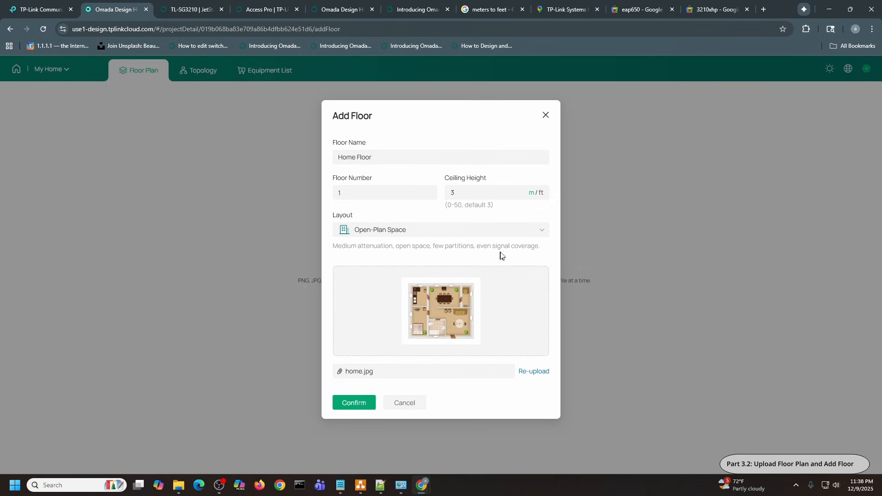
click(463, 229)
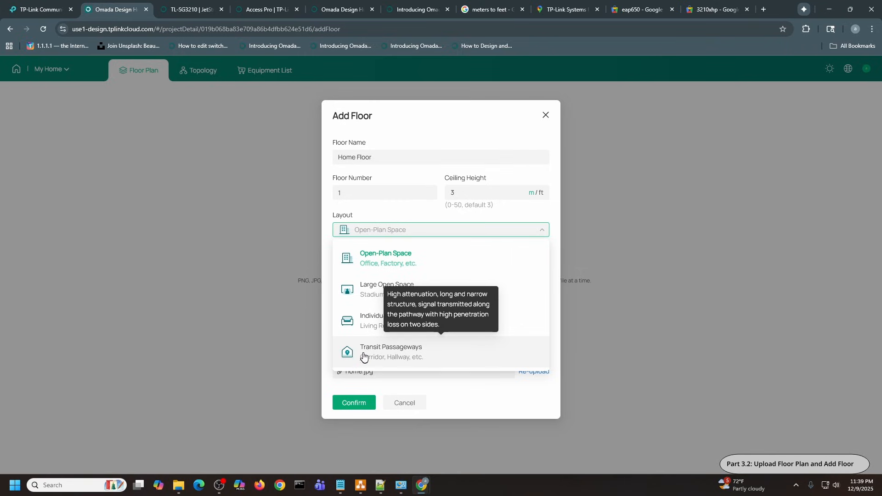
scroll(364, 357, down, 1)
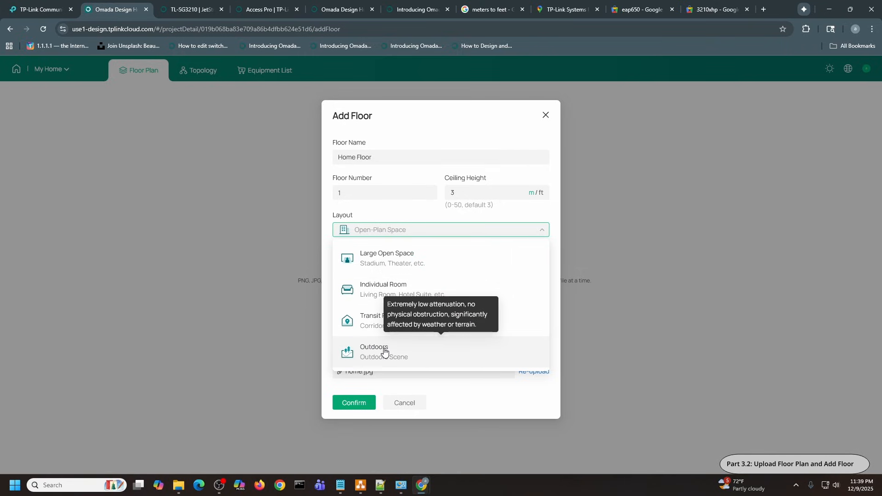
scroll(384, 352, up, 1)
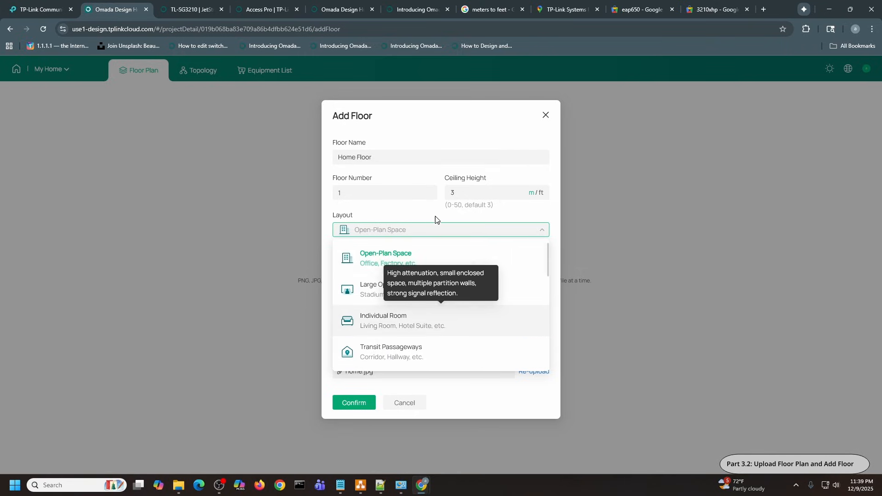
click(382, 326)
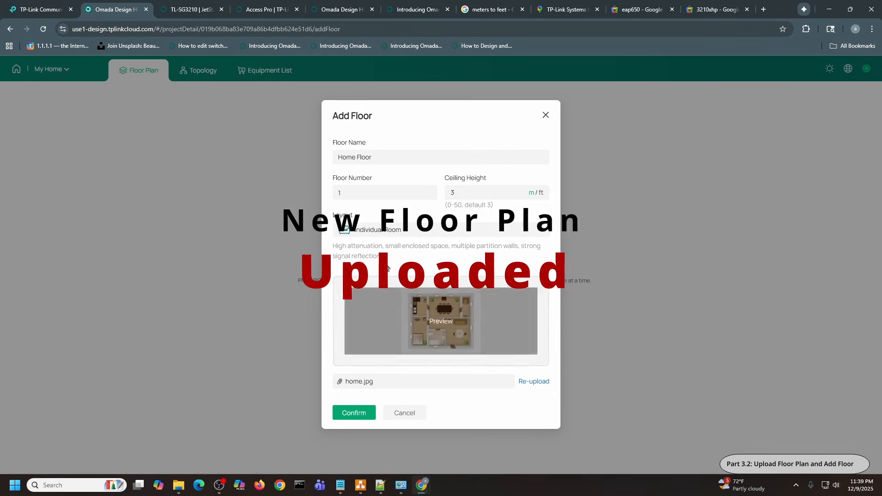
click(356, 412)
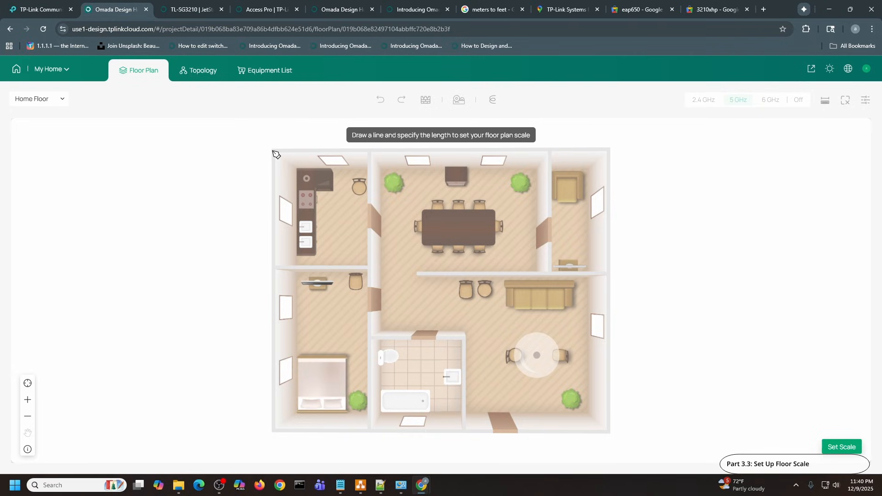
- Draw the scale reference line along the full length of the plan's upper exterior wall
drag(274, 152, 612, 159)
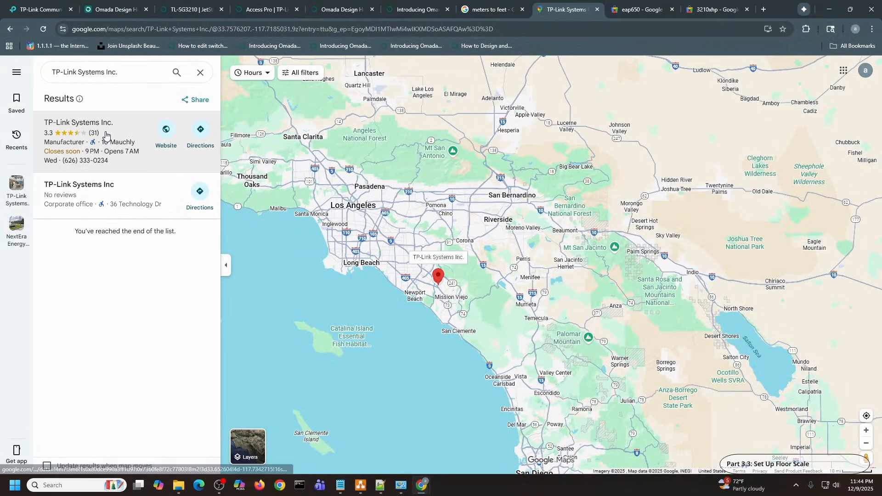
- In Google Maps, find the TP-Link Systems Inc. building in satellite view and measure the length of its southwest side
click(92, 126)
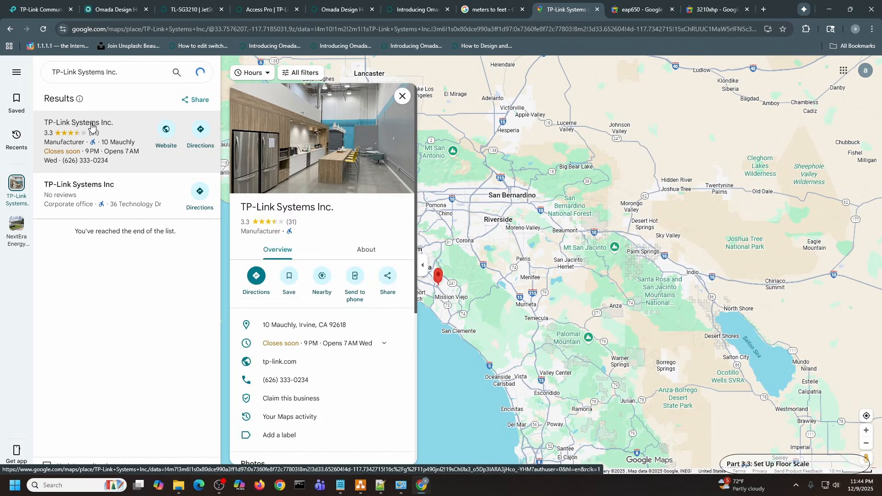
click(402, 96)
scroll(432, 241, up, 10)
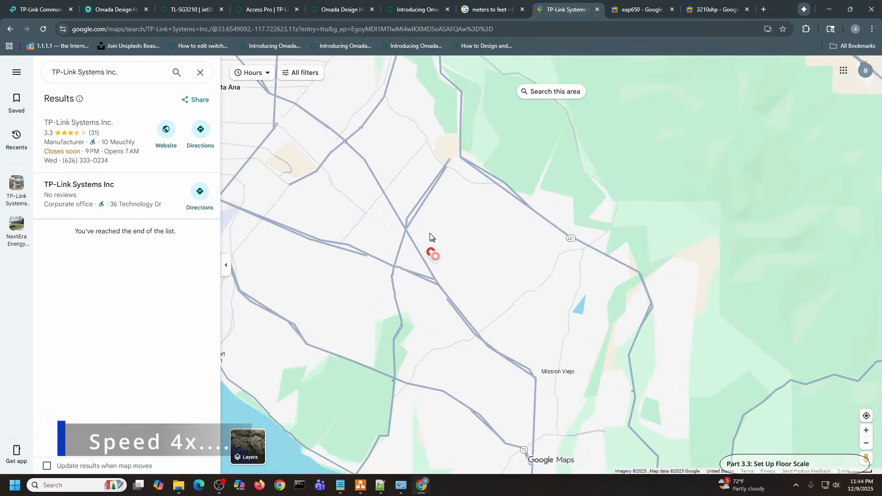
click(247, 444)
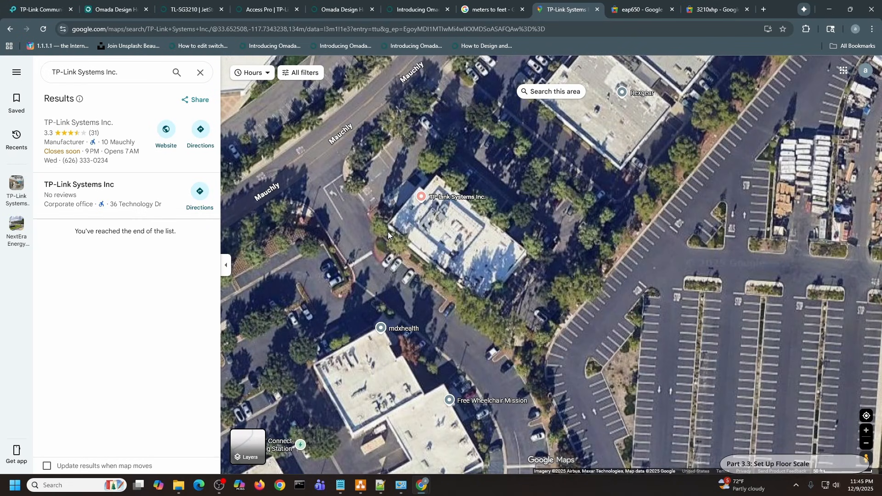
right_click(388, 232)
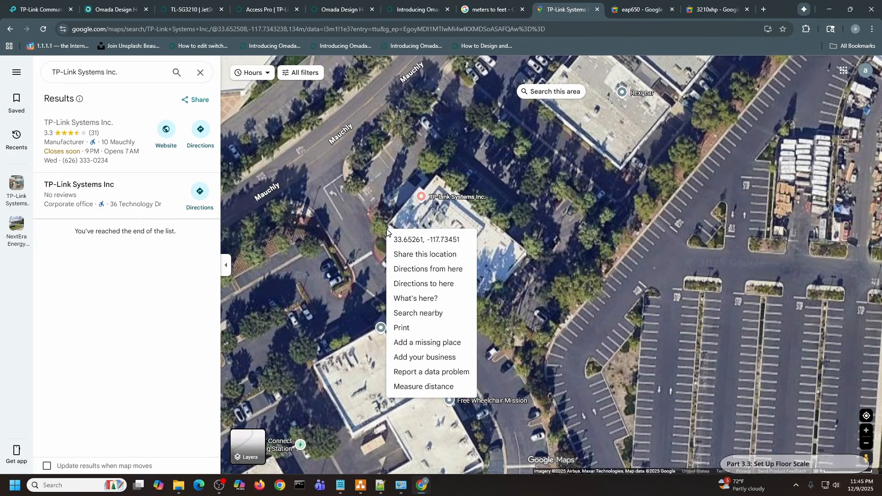
click(411, 388)
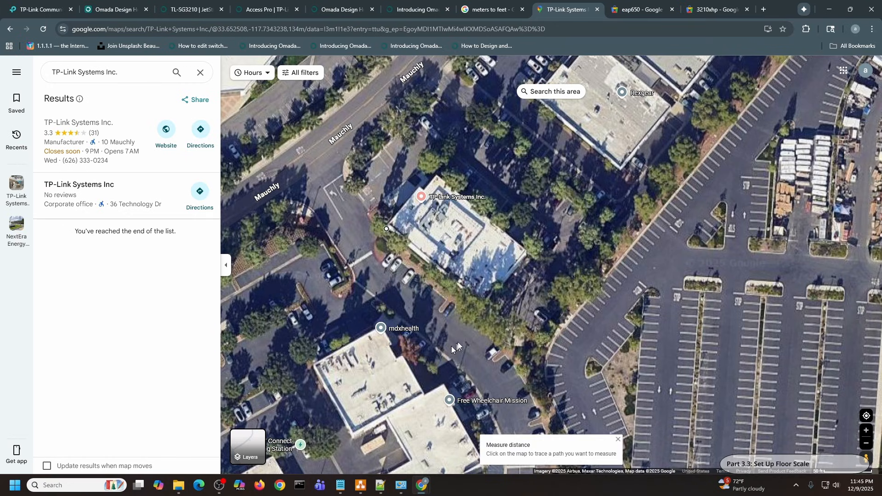
click(481, 311)
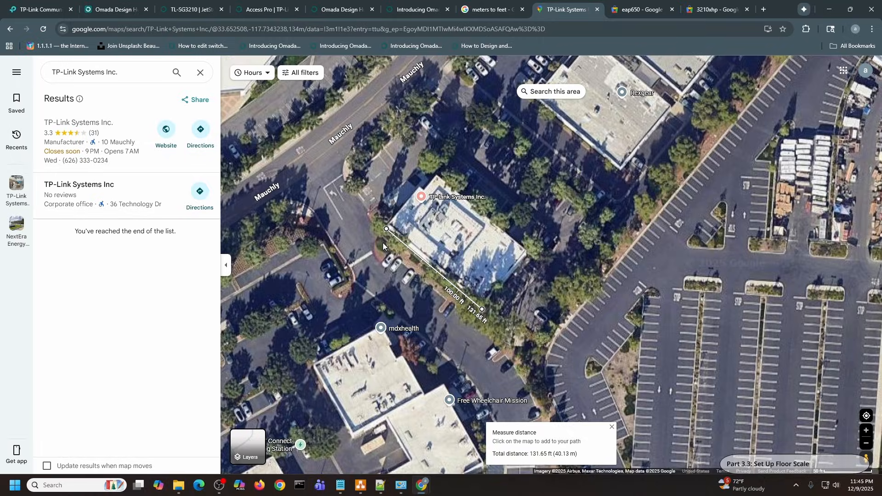
- Switch to the Google unit converter and convert 130 feet and 30 feet to meters
click(478, 7)
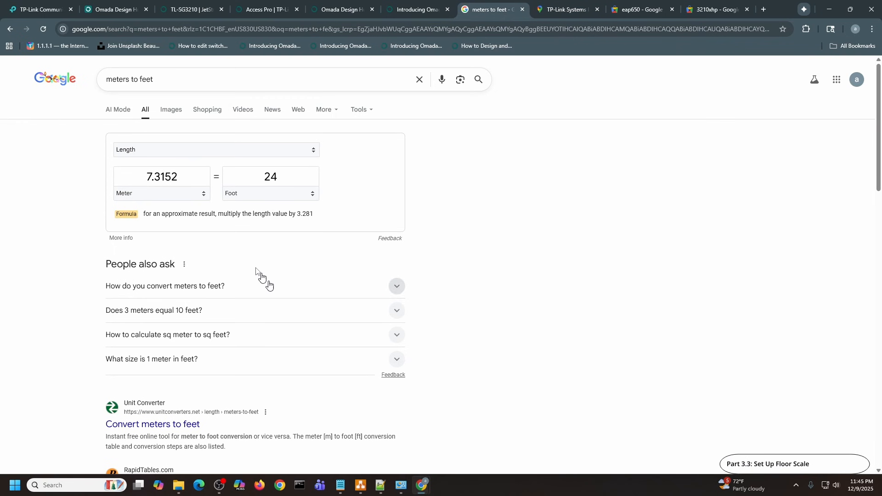
click(256, 169)
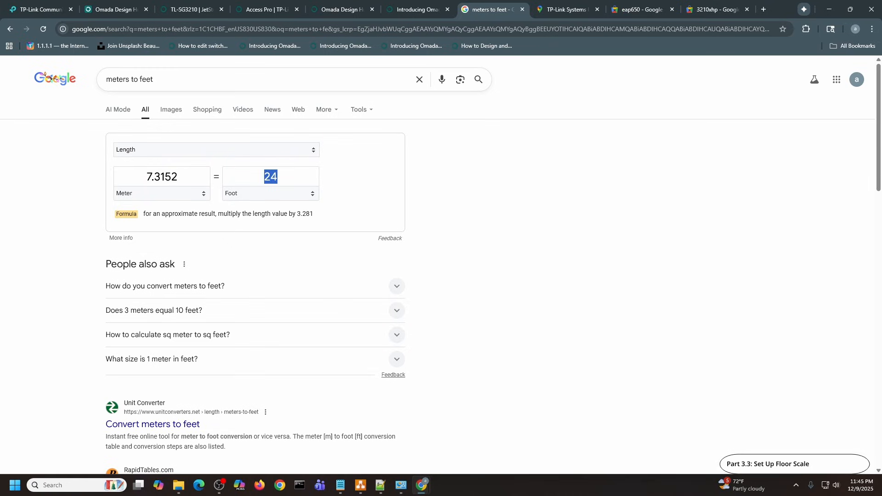
text(130)
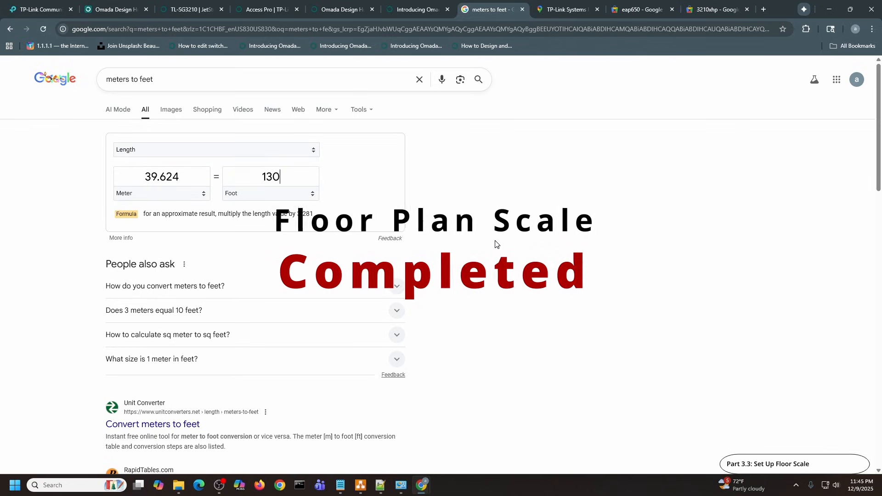
click(115, 173)
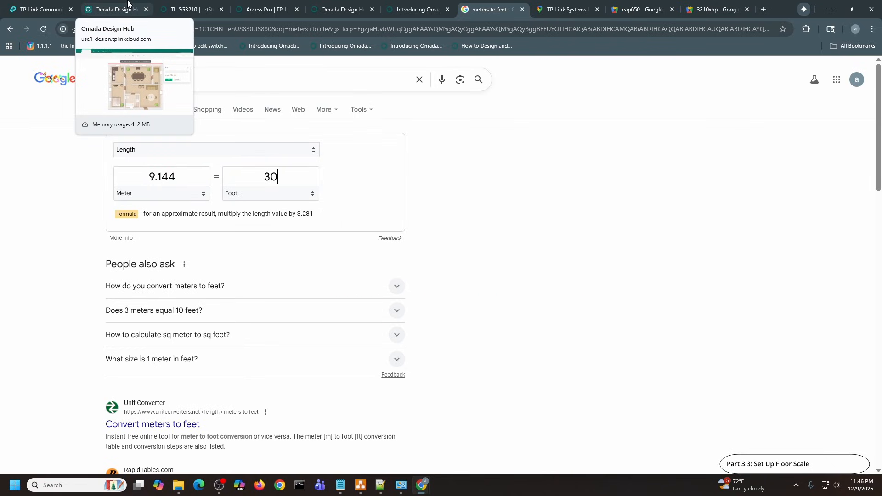
- Return to Omada Design Hub and apply a scale length of 10 m to the drawn reference line
click(128, 4)
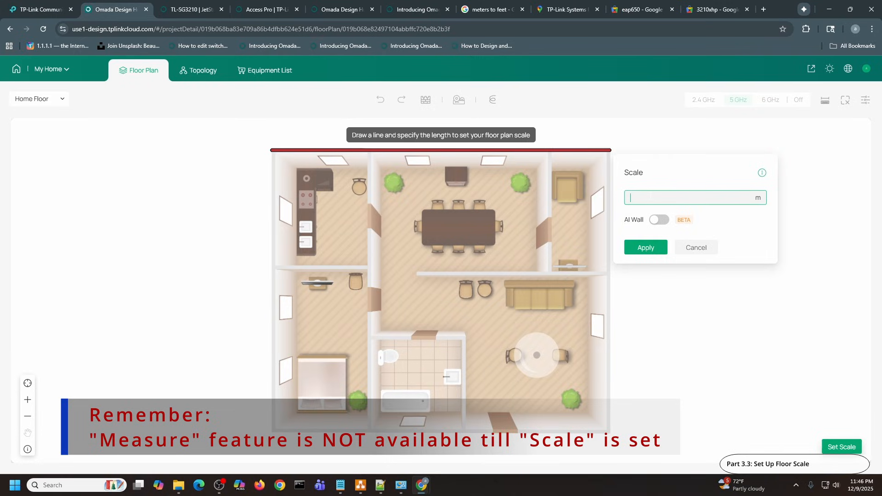
text(10)
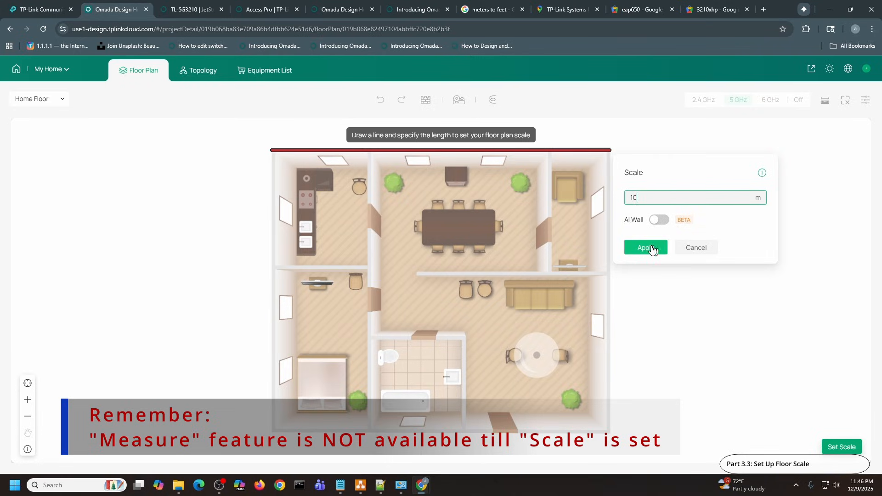
click(652, 249)
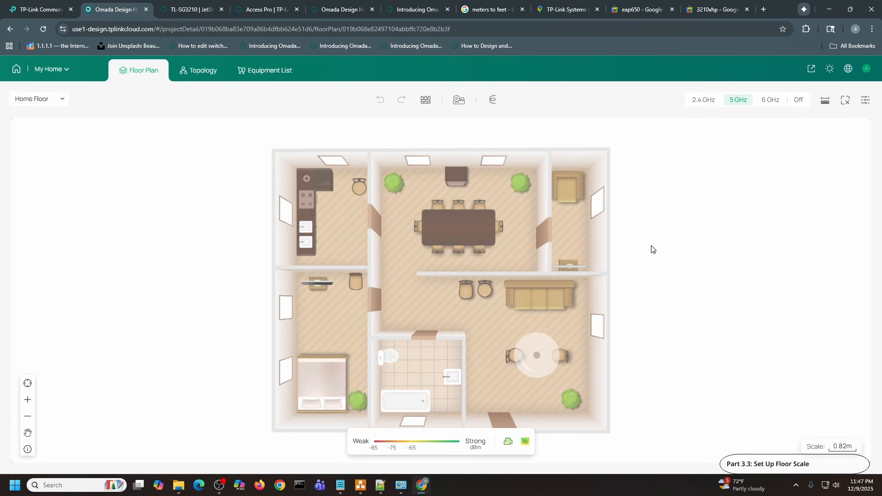
- Manually draw Brick Wall segments around the floor plan's entire exterior perimeter, closing the outline at its upper-left corner
click(425, 100)
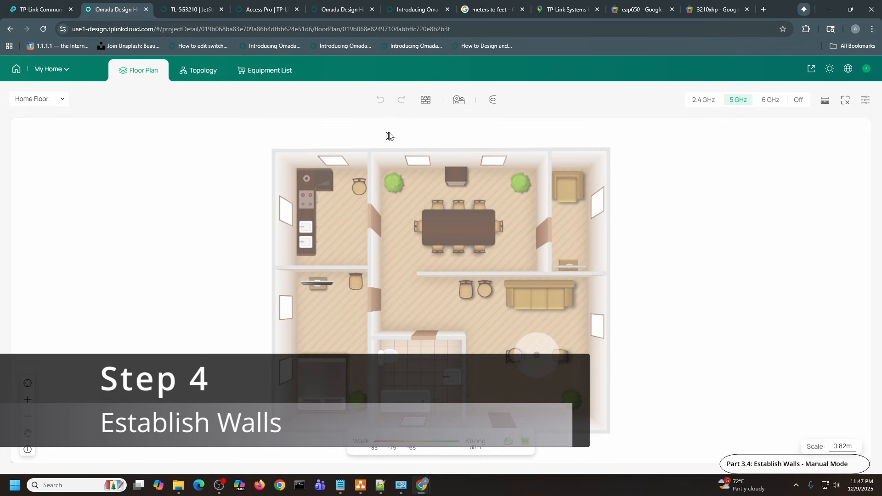
mouse_move(431, 103)
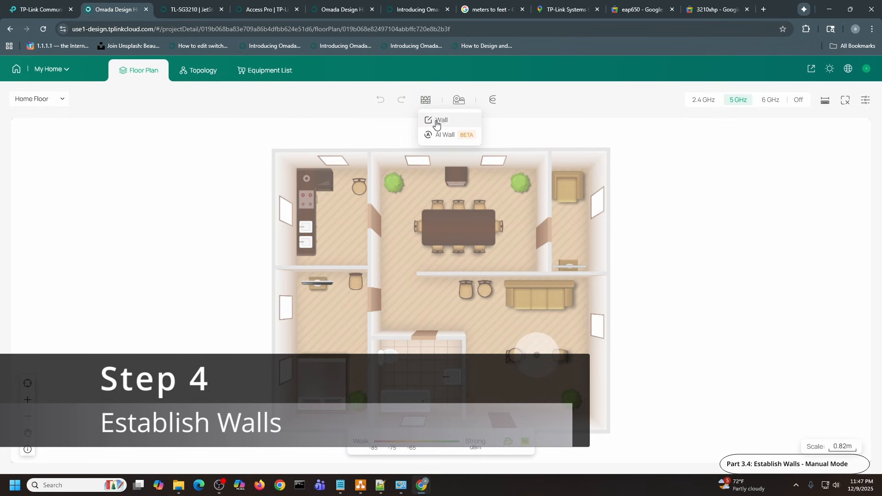
click(440, 121)
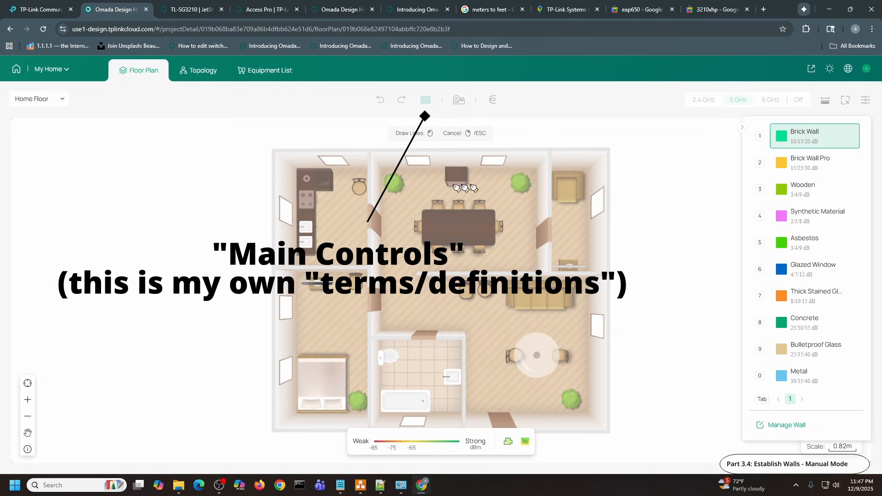
click(287, 152)
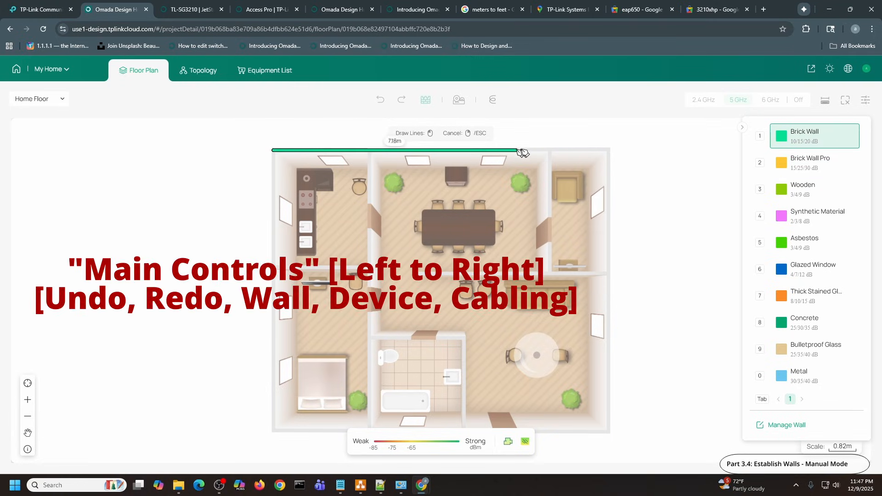
click(608, 150)
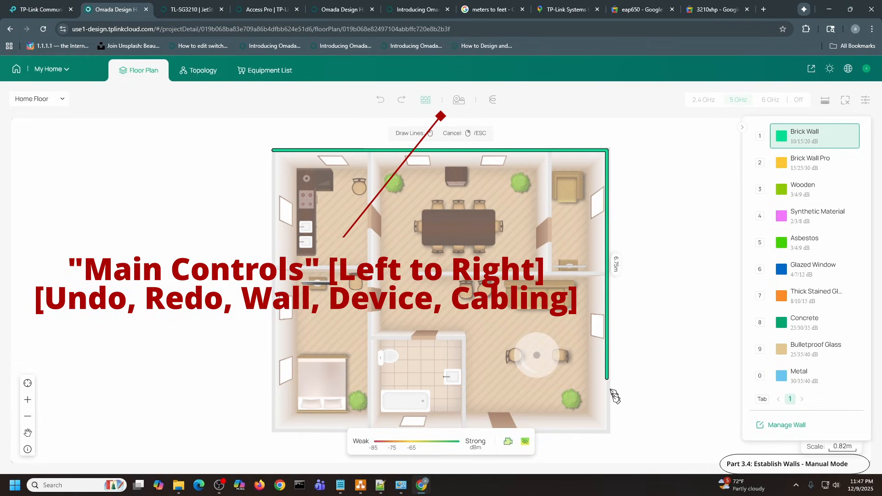
click(607, 432)
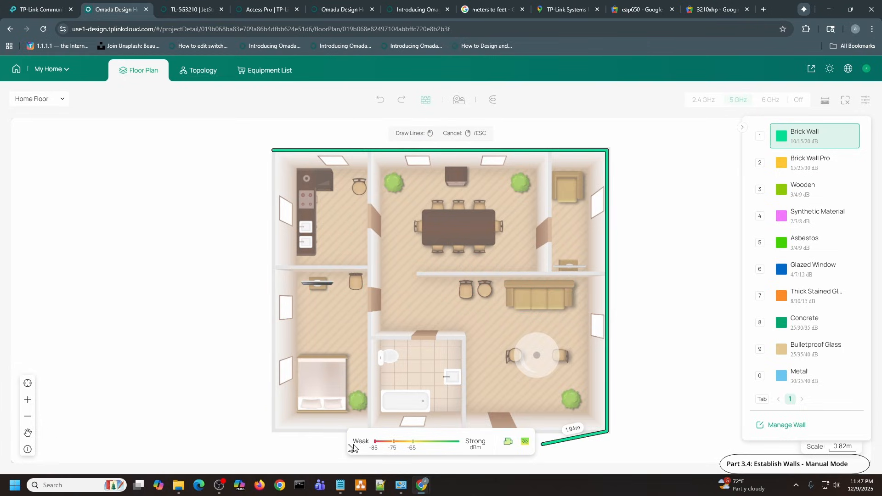
click(273, 432)
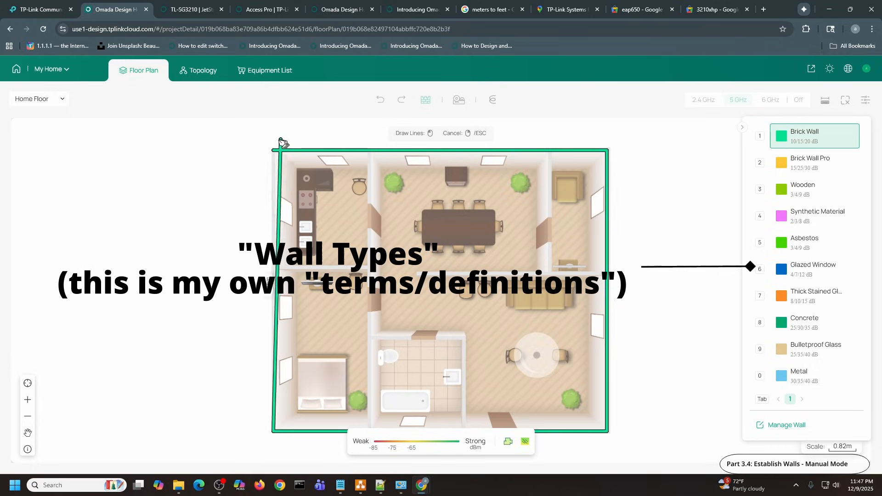
click(274, 151)
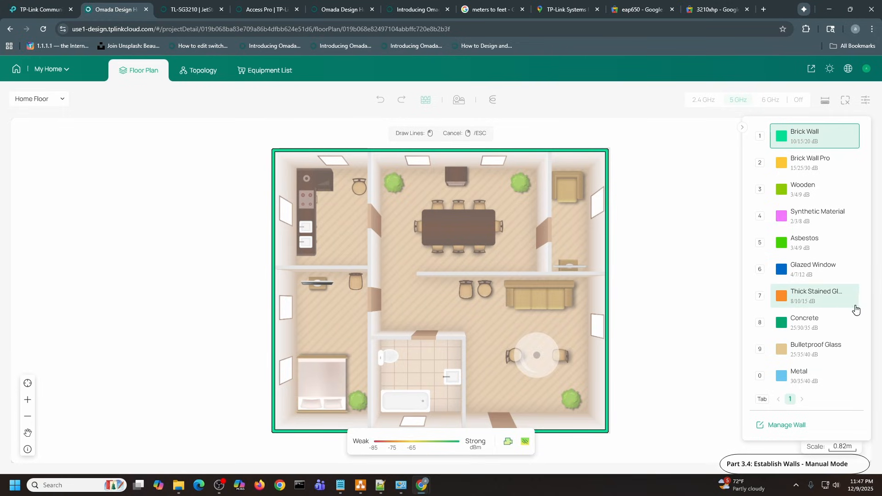
- Draw Wooden walls along the small upper-right room's inner side, about 3.6 m, and along the partition below the dining area to the exterior wall
click(807, 191)
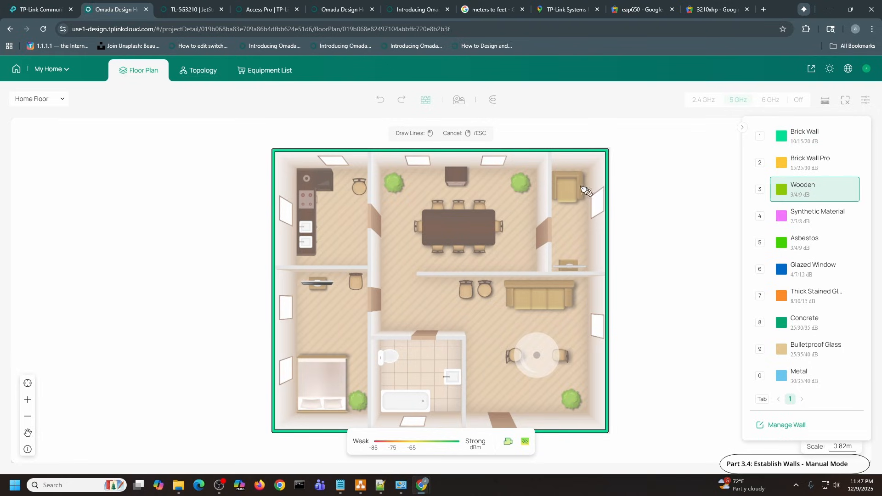
click(549, 153)
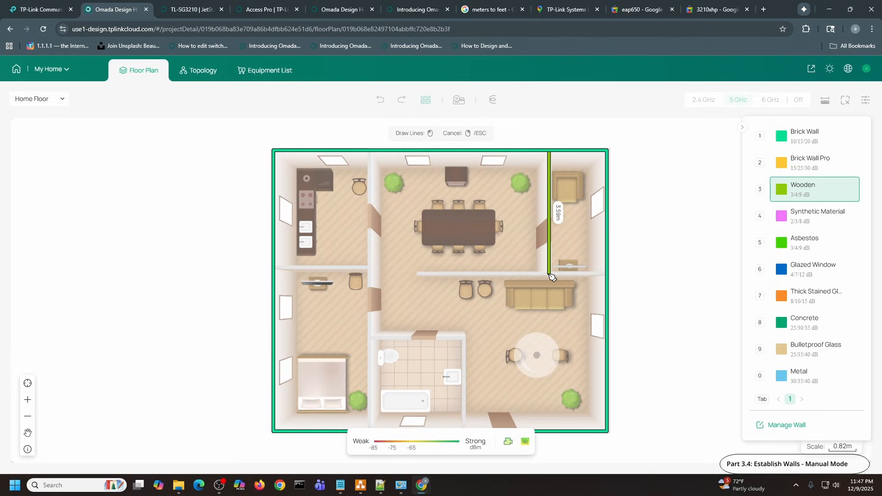
click(549, 272)
click(417, 274)
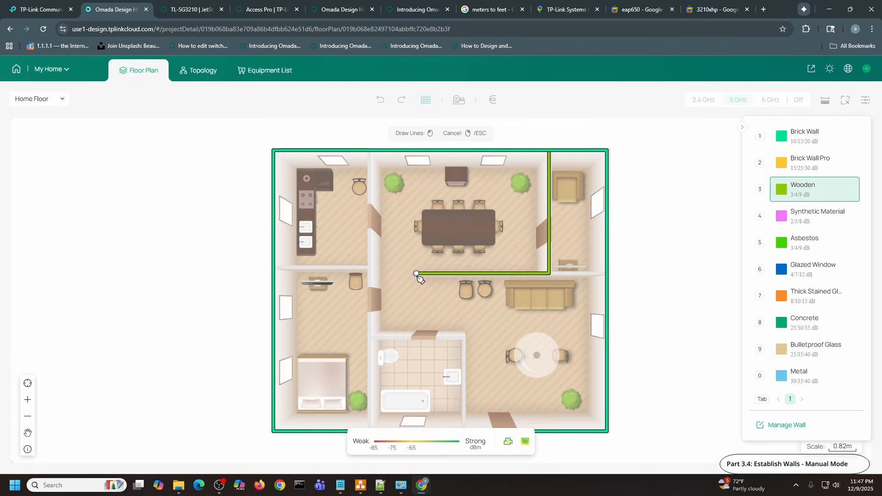
click(607, 274)
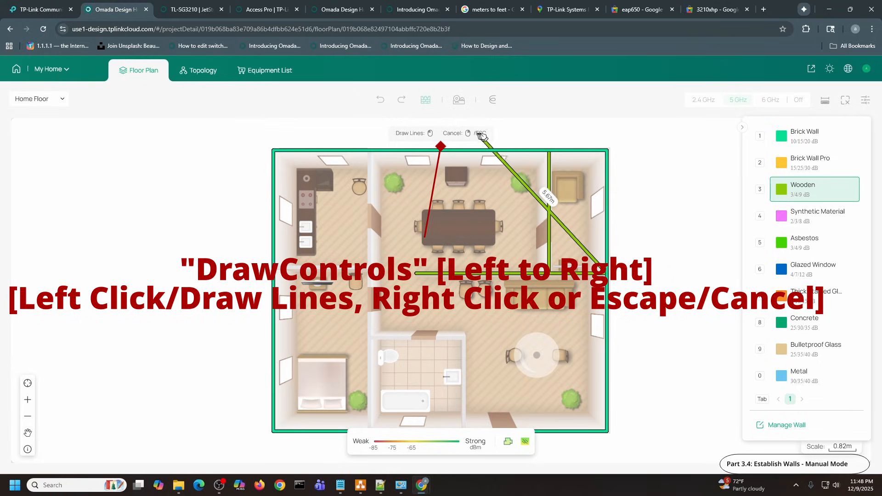
right_click(655, 194)
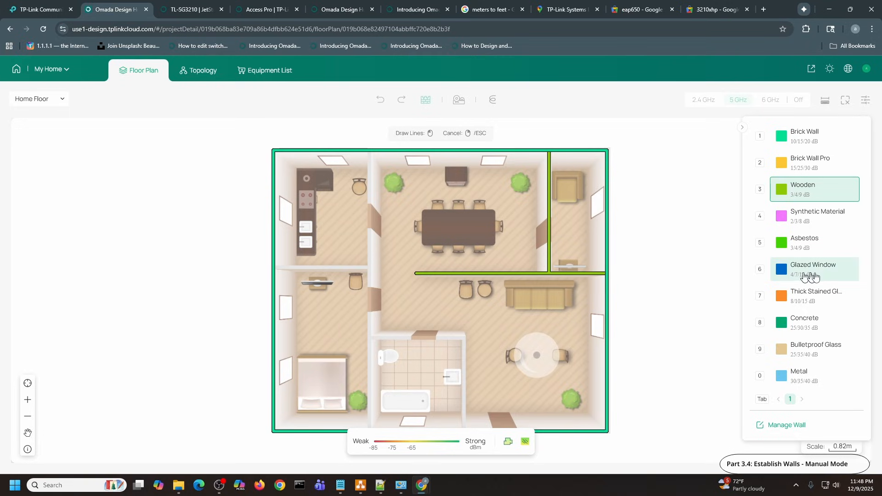
- Draw a closed rectangle of Metal walls around the plant in the dining room's upper-left corner
click(809, 374)
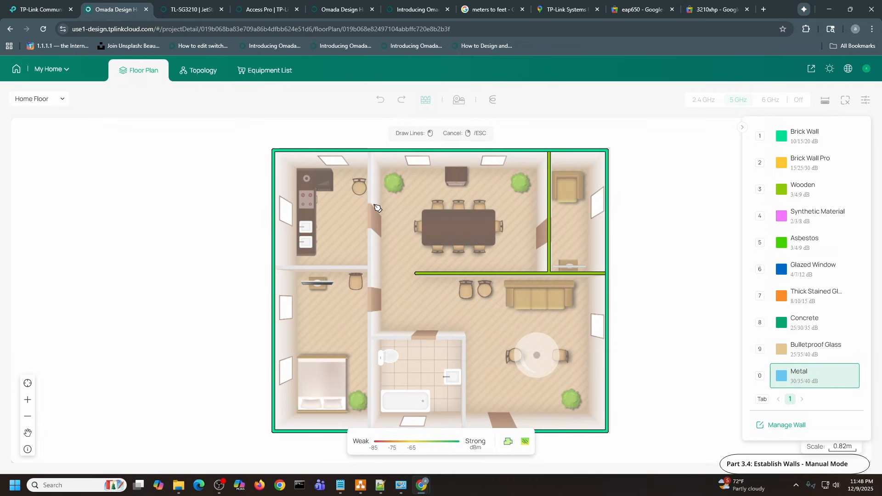
click(373, 187)
click(416, 187)
click(416, 151)
click(375, 157)
click(375, 189)
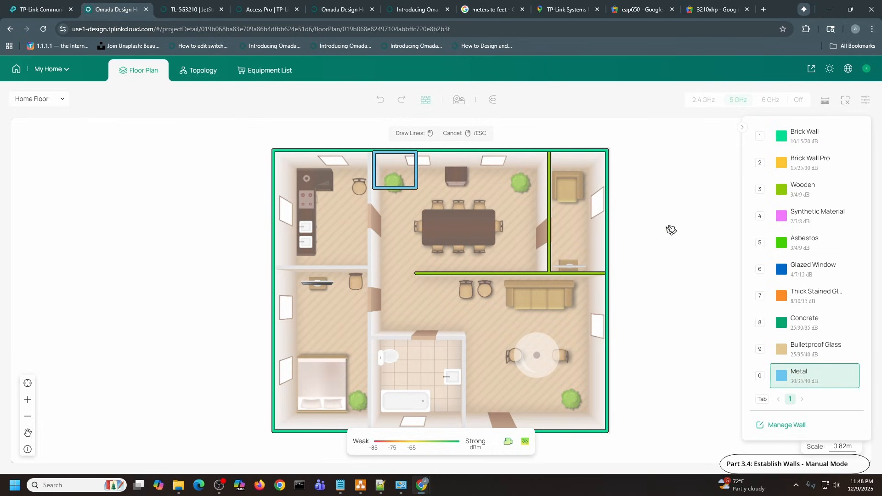
right_click(504, 220)
- Draw Synthetic Material walls about 8.1 m down the kitchen and bedroom's inner side and across the partition between those two rooms
mouse_move(428, 105)
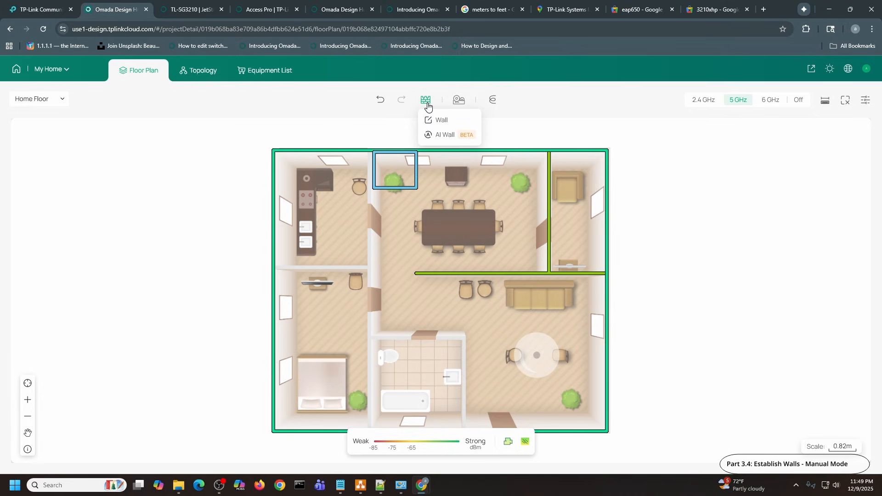
click(444, 122)
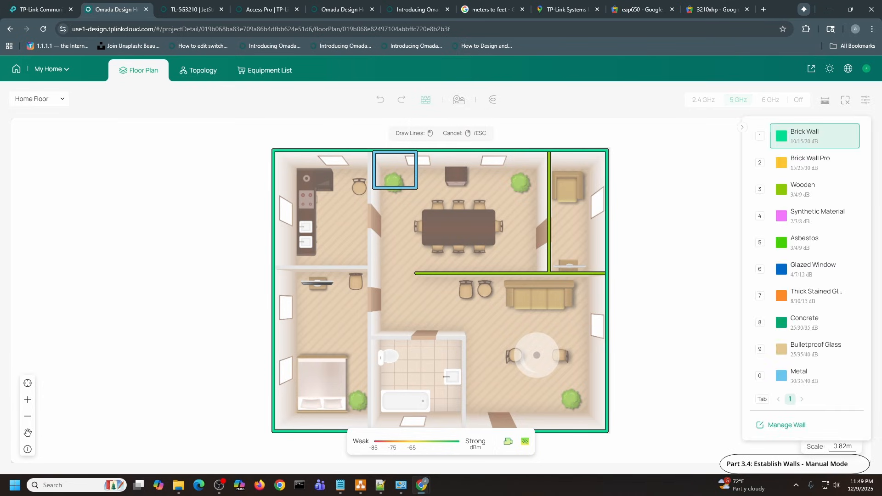
click(817, 216)
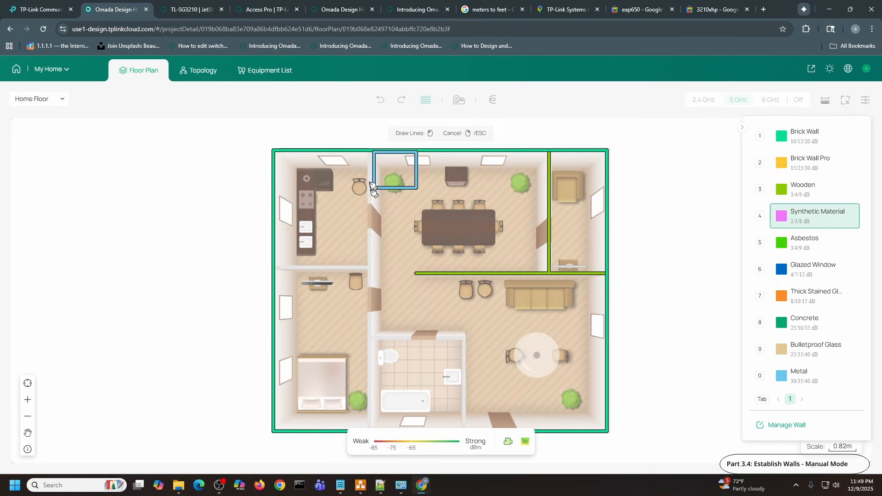
click(371, 153)
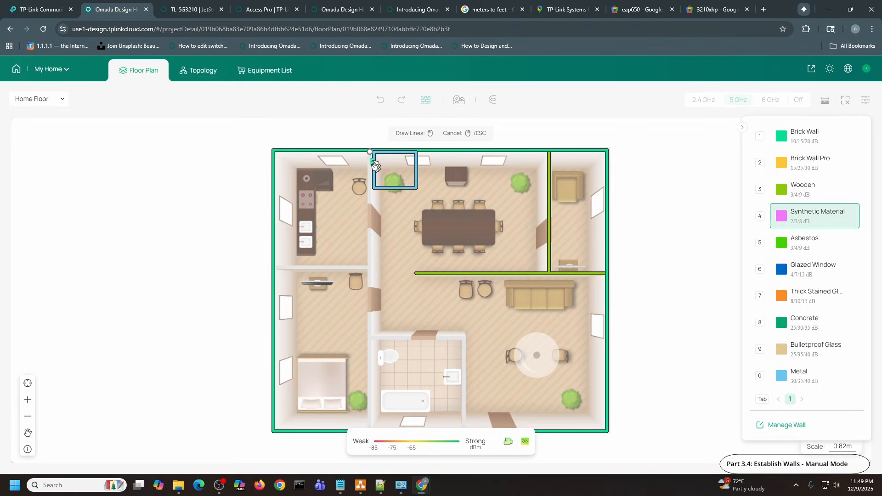
click(370, 431)
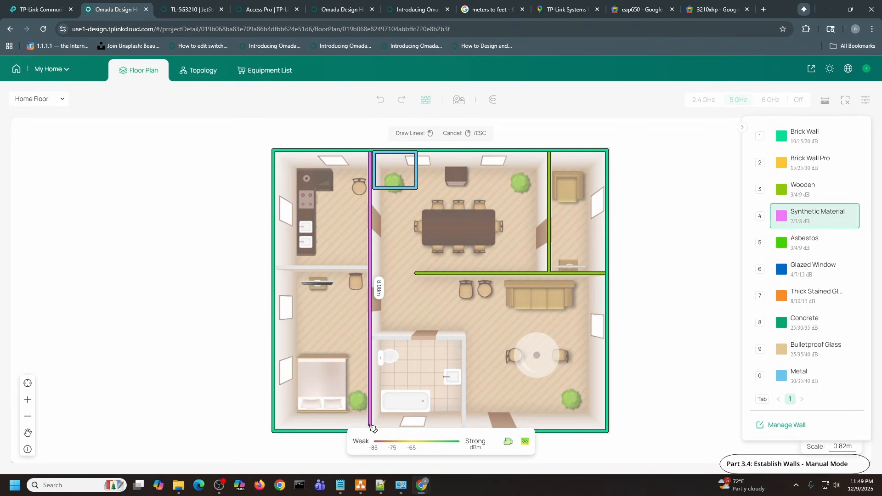
right_click(346, 268)
click(370, 268)
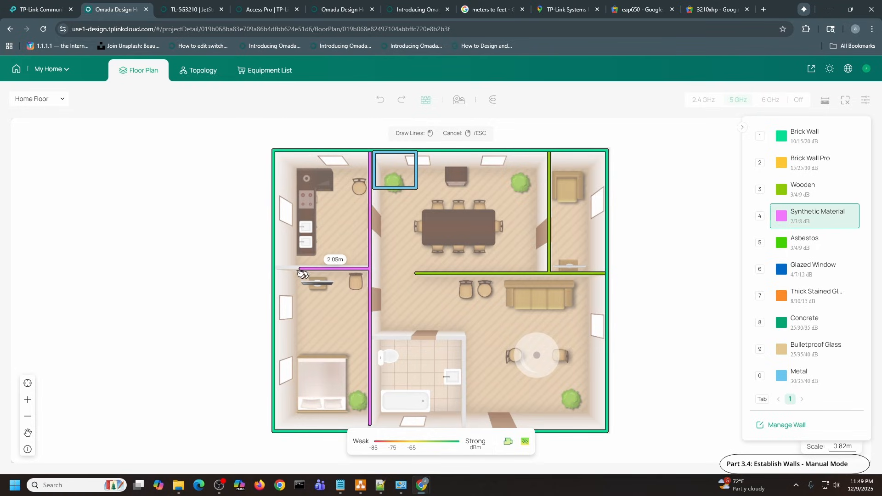
click(275, 268)
right_click(524, 313)
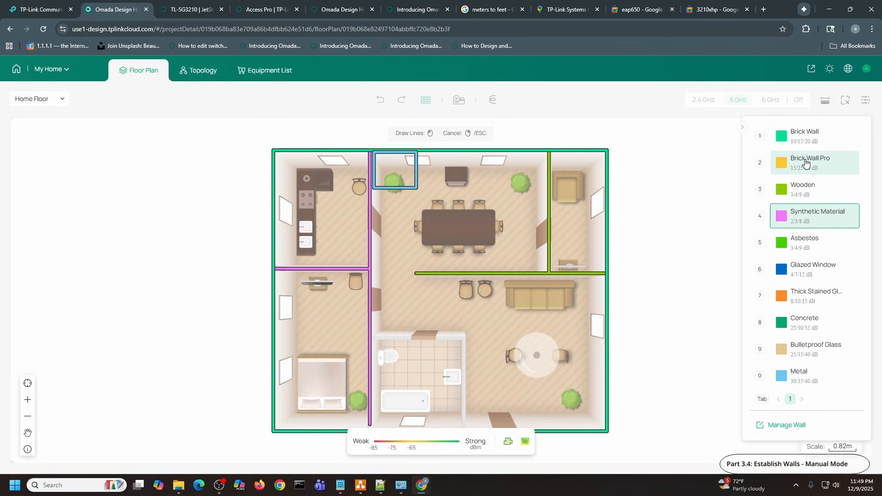
- Draw Concrete walls along the bathroom's upper side, about 2.7 m, and down its right side to the exterior wall
click(794, 321)
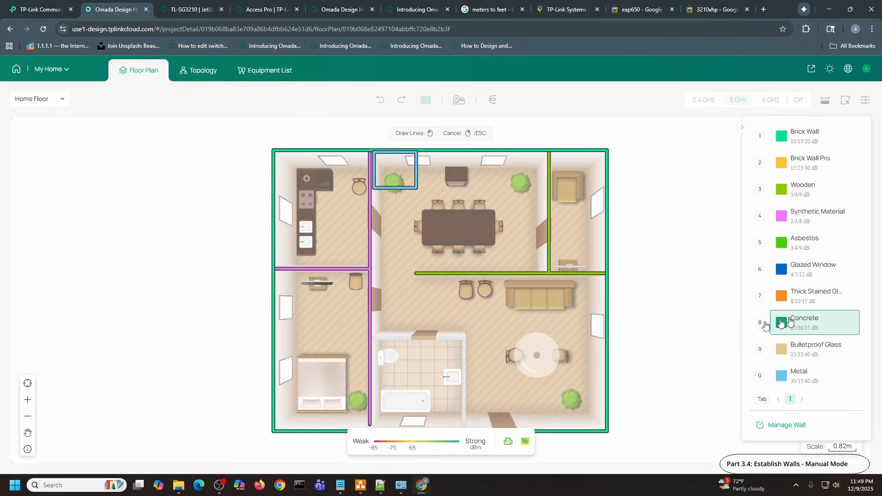
click(372, 339)
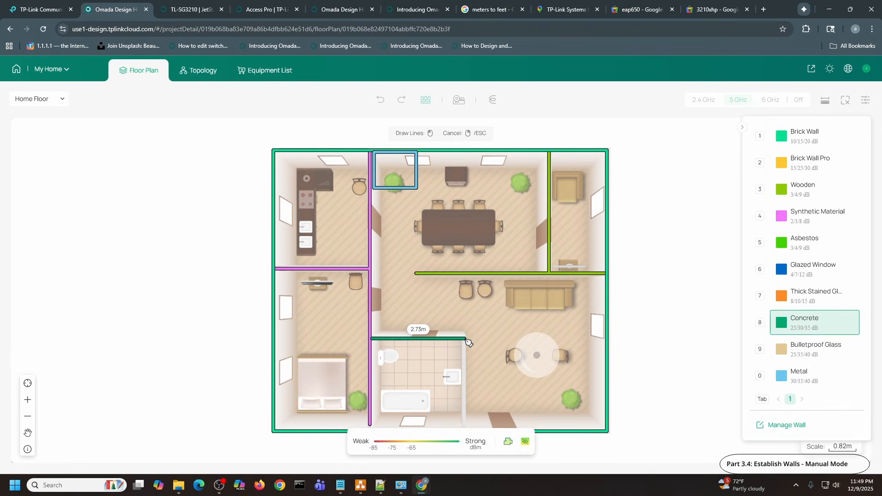
click(465, 339)
click(464, 431)
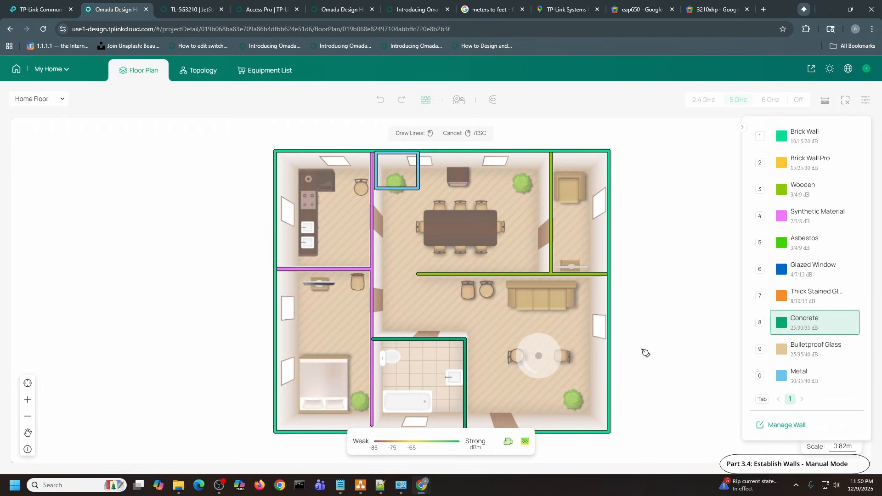
- Examine the walled floor plan by zooming in and out and moving it, and restore the default view
scroll(634, 353, down, 1)
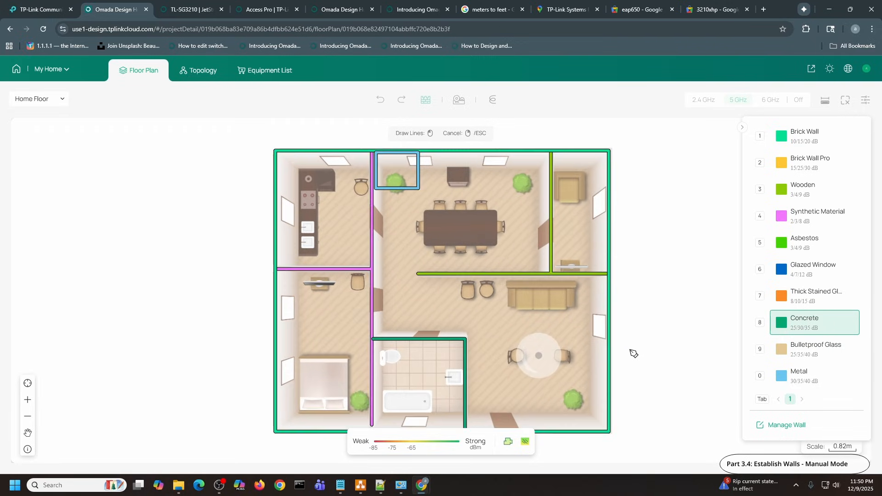
scroll(635, 353, down, 1)
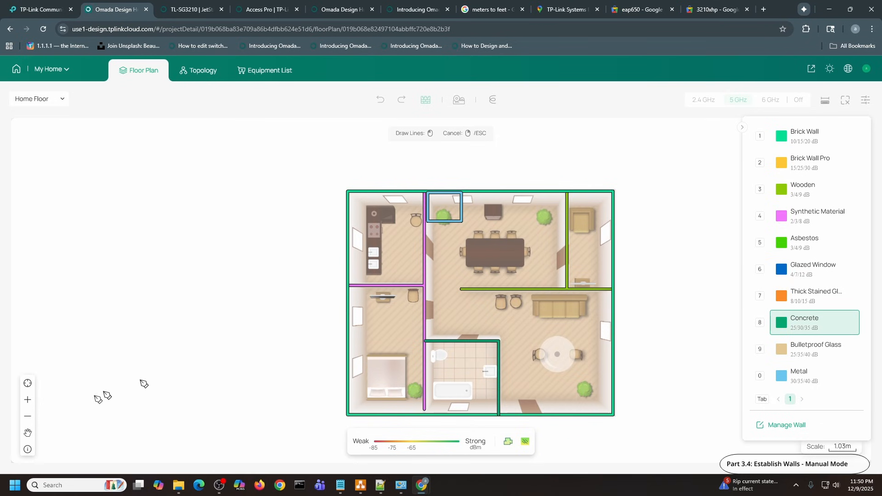
click(29, 400)
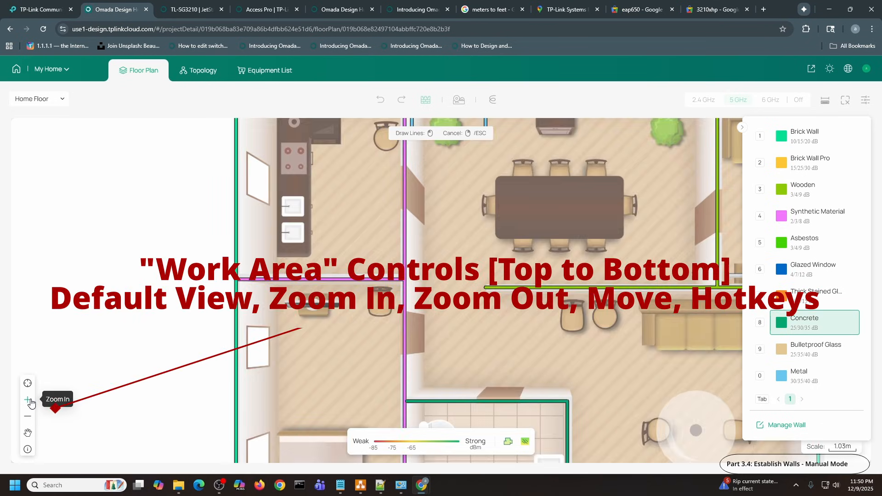
click(27, 417)
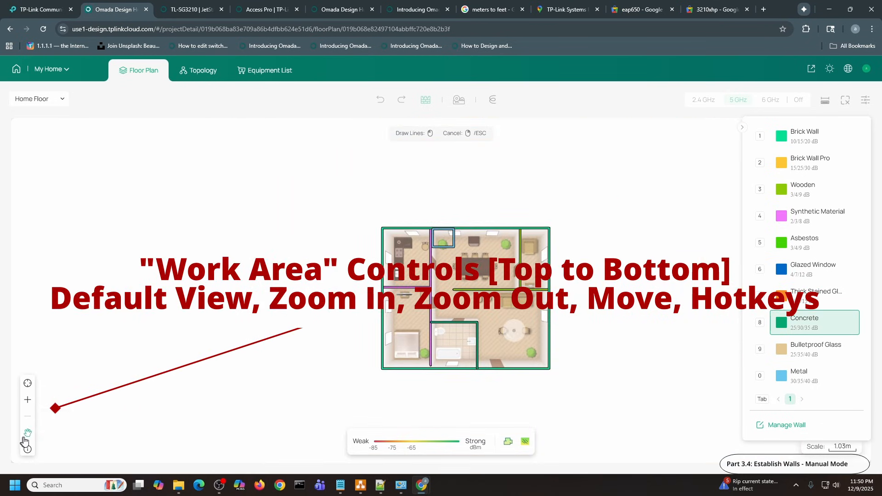
click(28, 432)
mouse_move(565, 315)
mouse_down()
mouse_move(484, 284)
mouse_move(550, 302)
mouse_move(502, 238)
mouse_move(490, 282)
mouse_move(466, 274)
mouse_up()
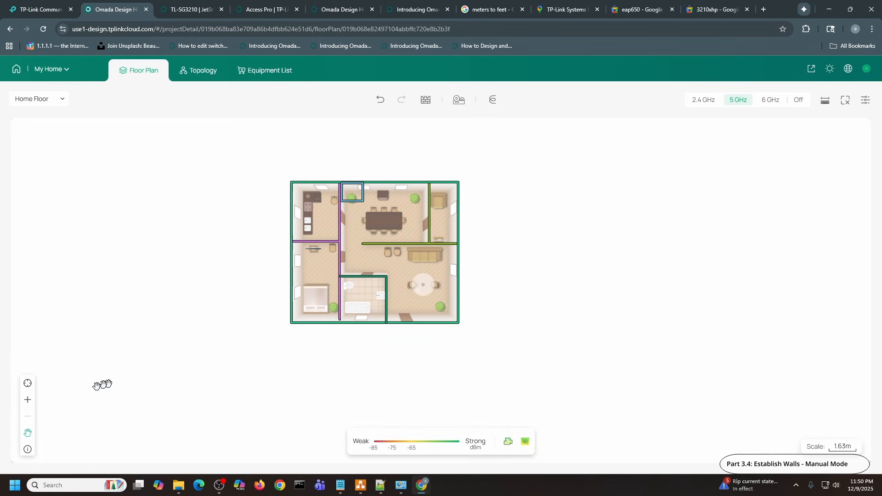
click(28, 384)
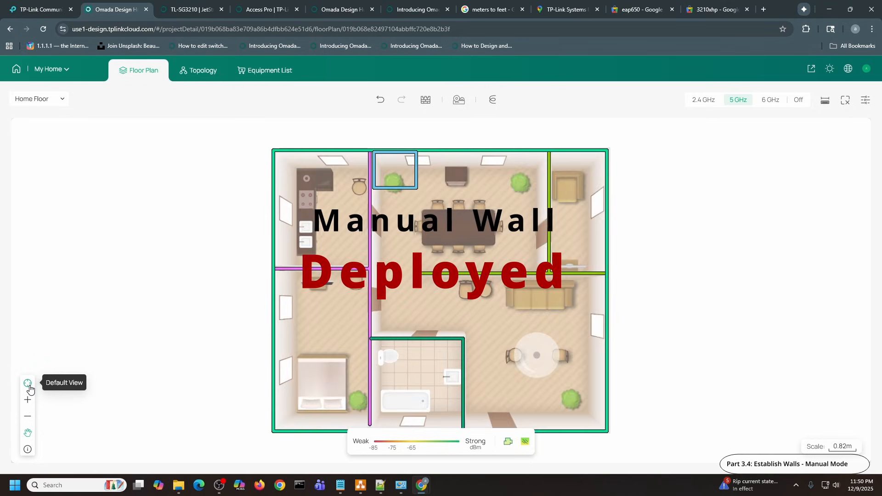
click(28, 418)
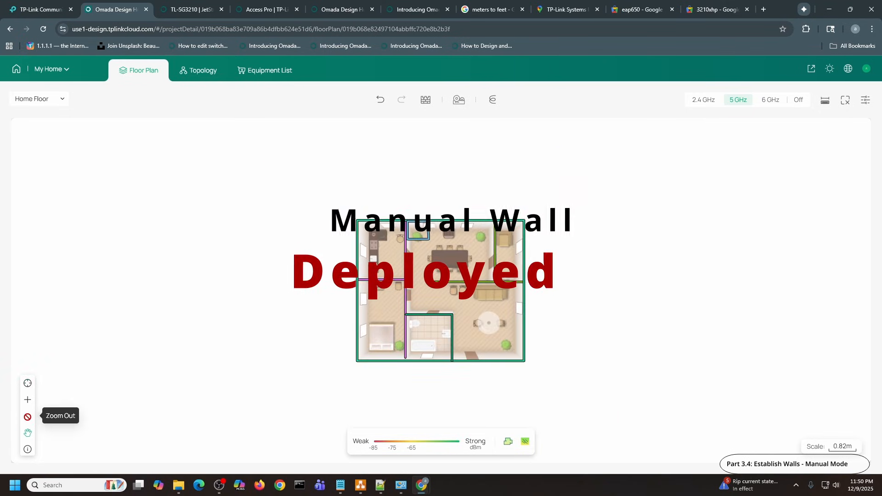
click(28, 384)
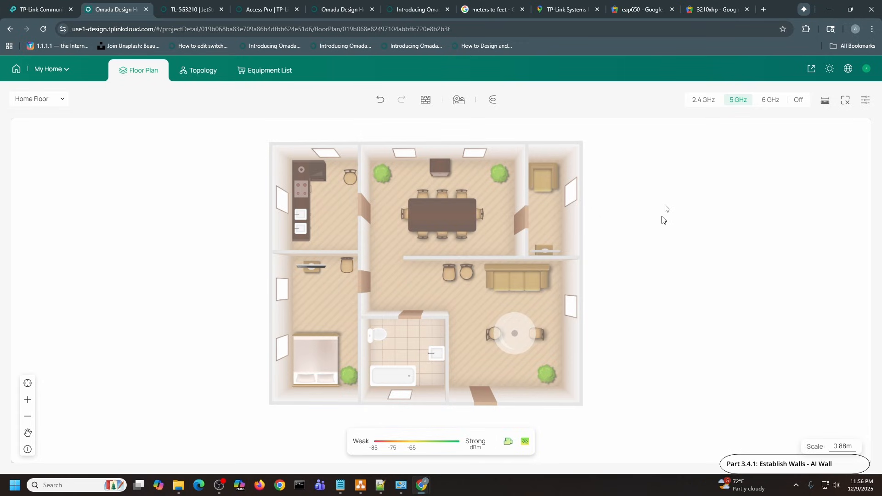
- Generate the floor plan's walls automatically with the AI Wall feature
click(425, 100)
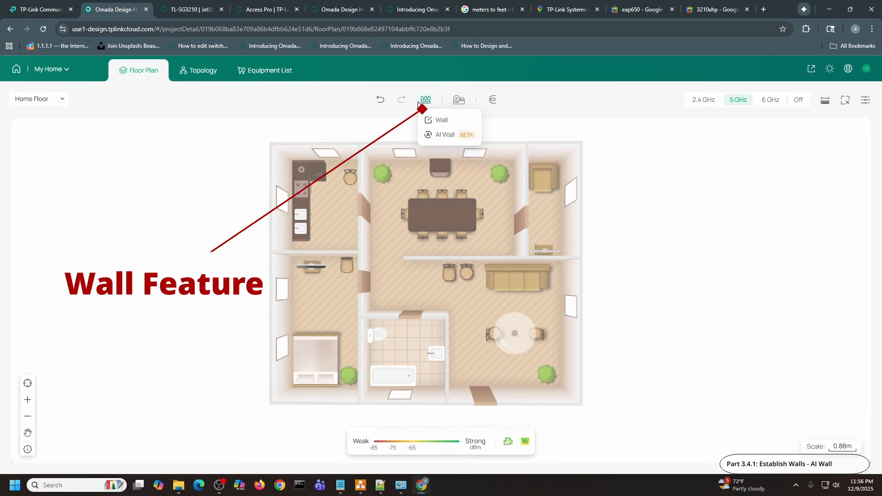
click(445, 135)
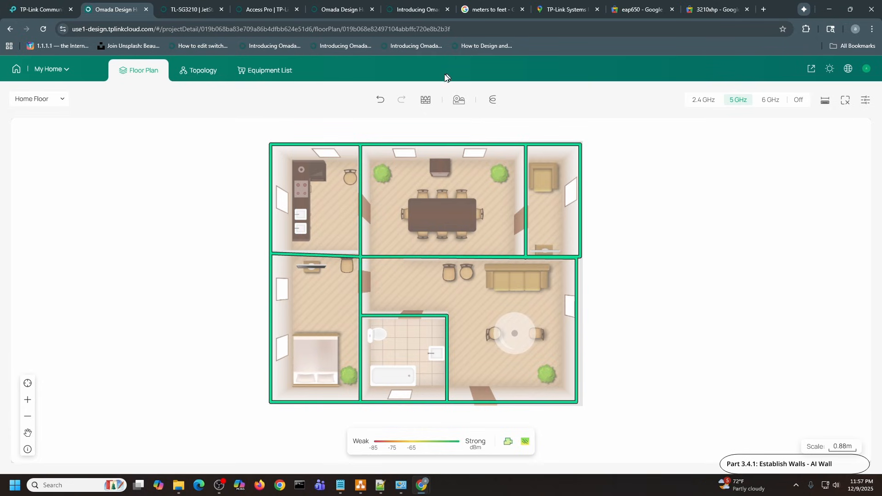
click(426, 99)
click(436, 122)
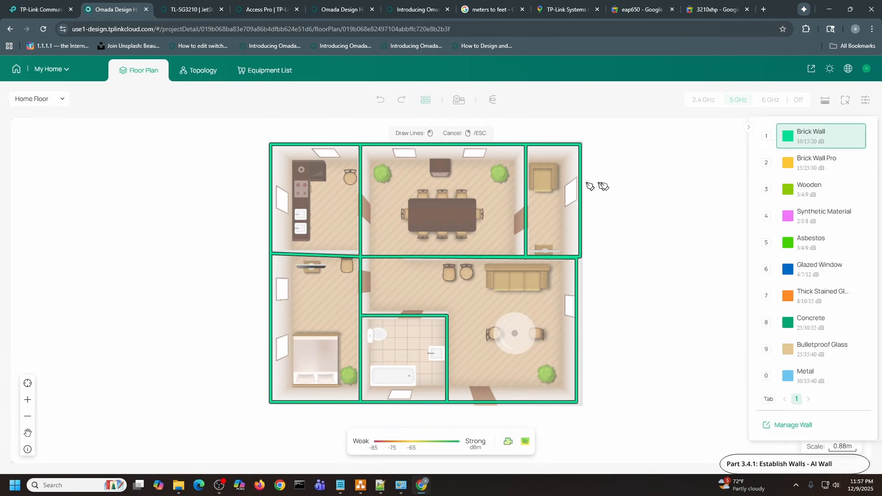
key(Escape)
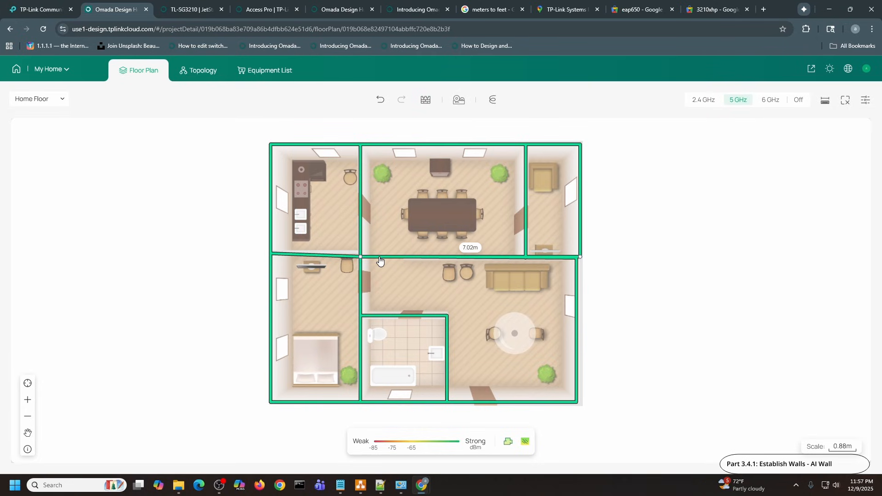
- Delete the overlapping horizontal AI-generated walls between the dining room and the living room
click(380, 259)
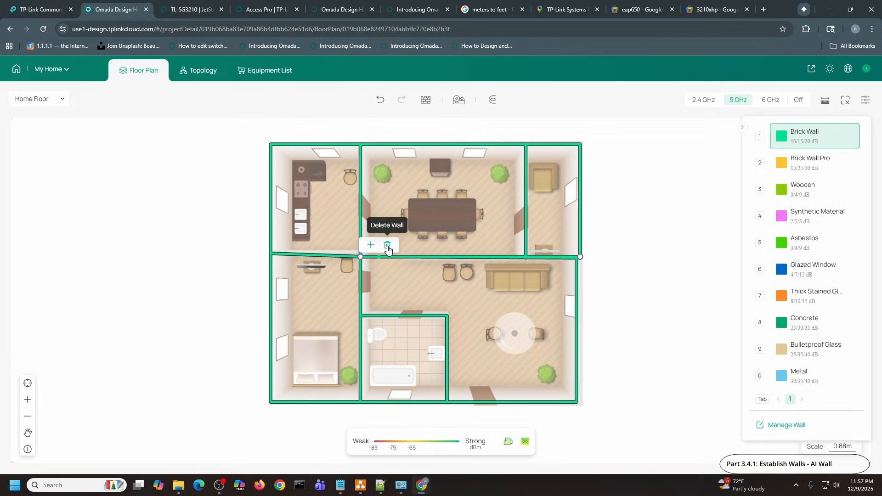
click(387, 247)
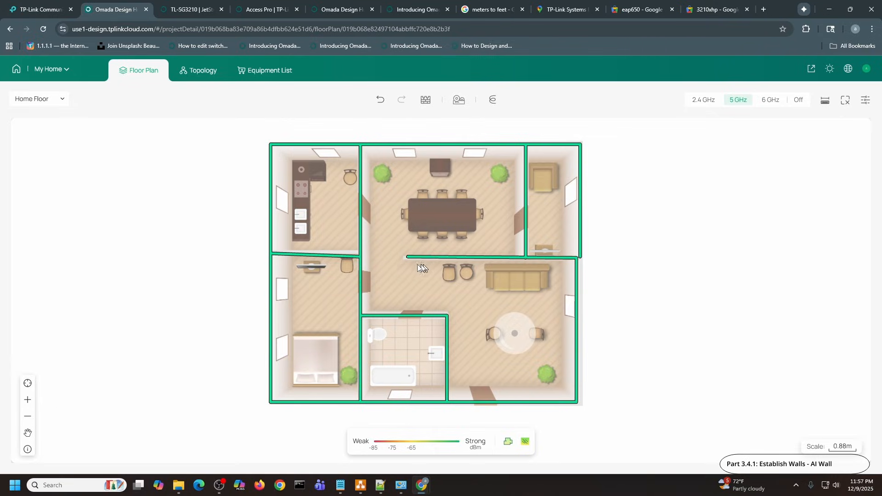
click(474, 261)
click(483, 246)
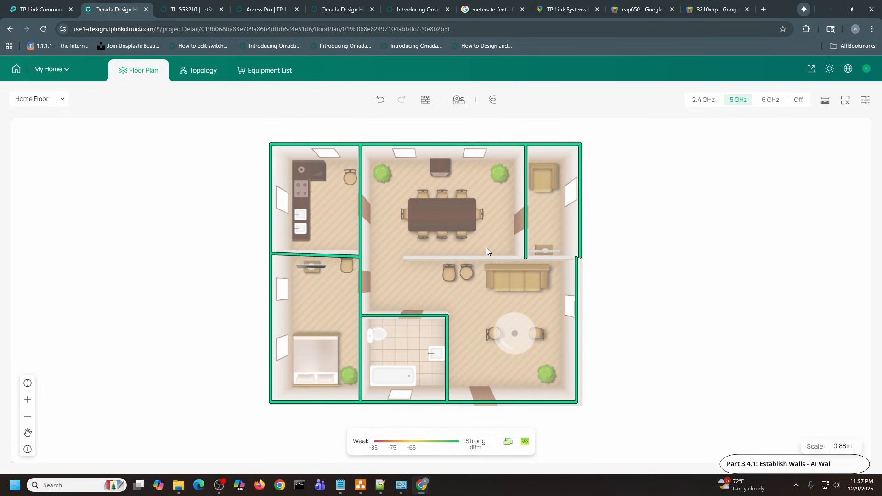
- Draw a Brick Wall along the lower side of the small upper-right room to the exterior wall
mouse_move(431, 104)
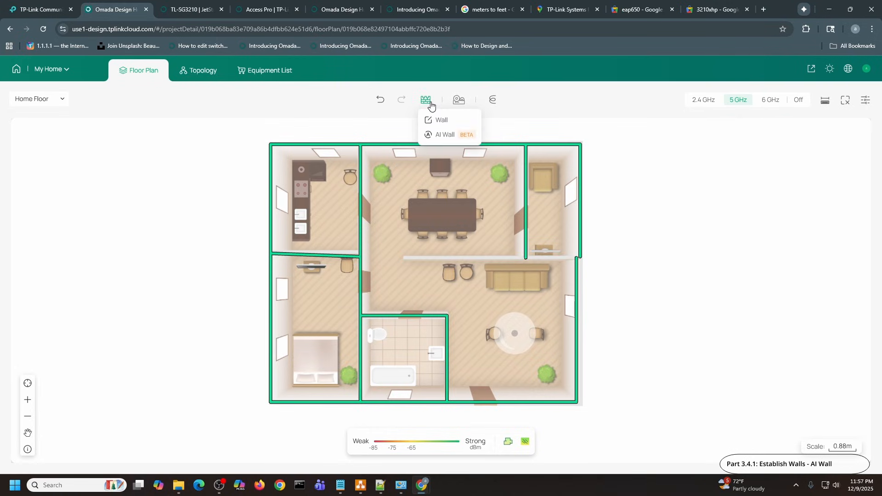
click(441, 120)
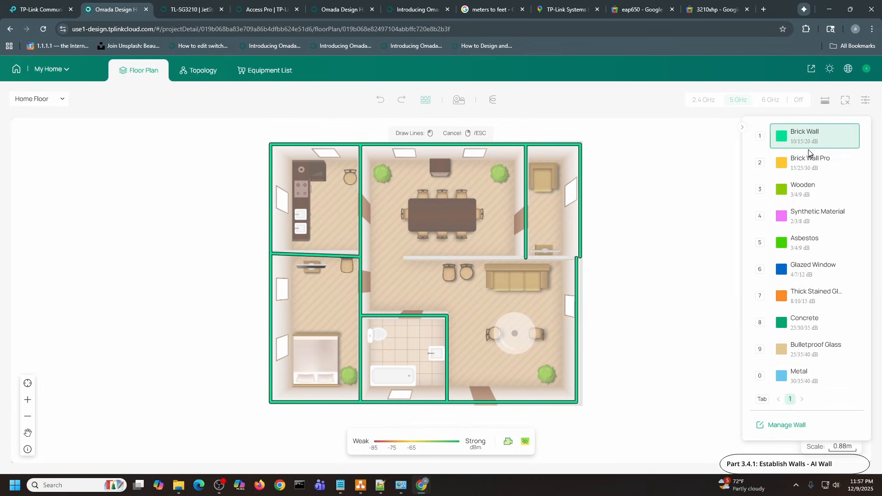
click(526, 259)
click(582, 261)
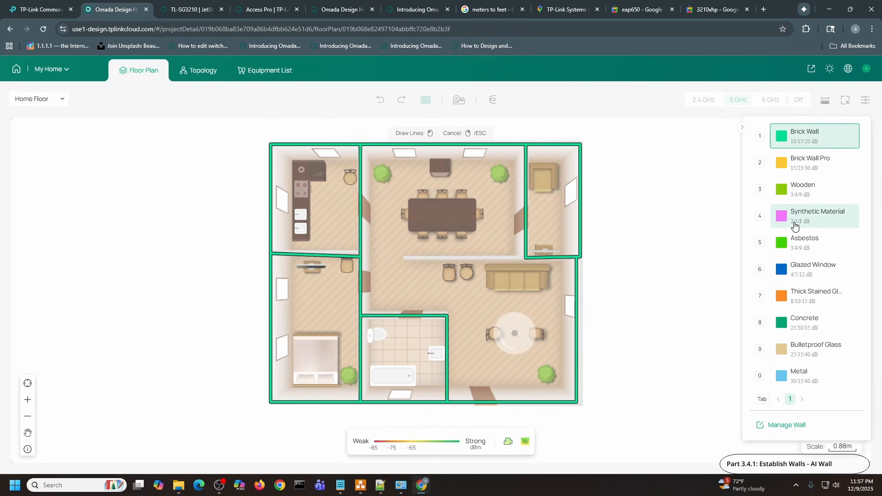
- Draw a Wooden wall along the partition between the dining room and the living room, ending at the small room's corner
click(798, 220)
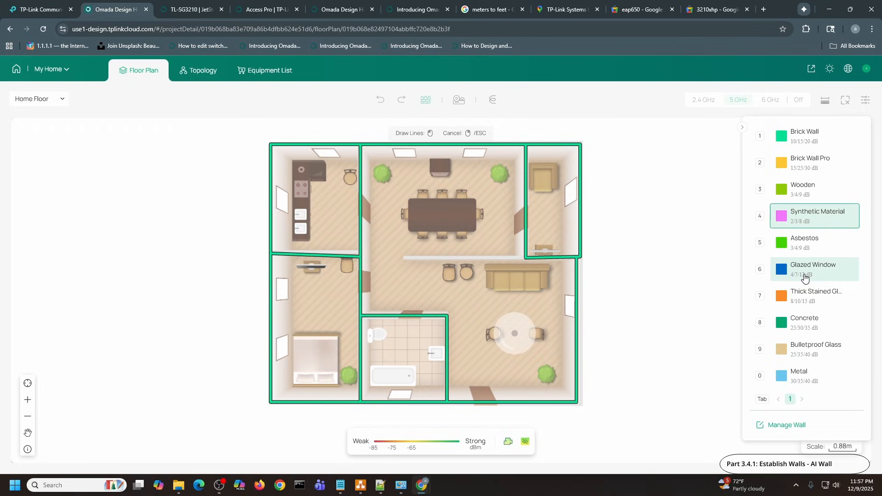
key(3)
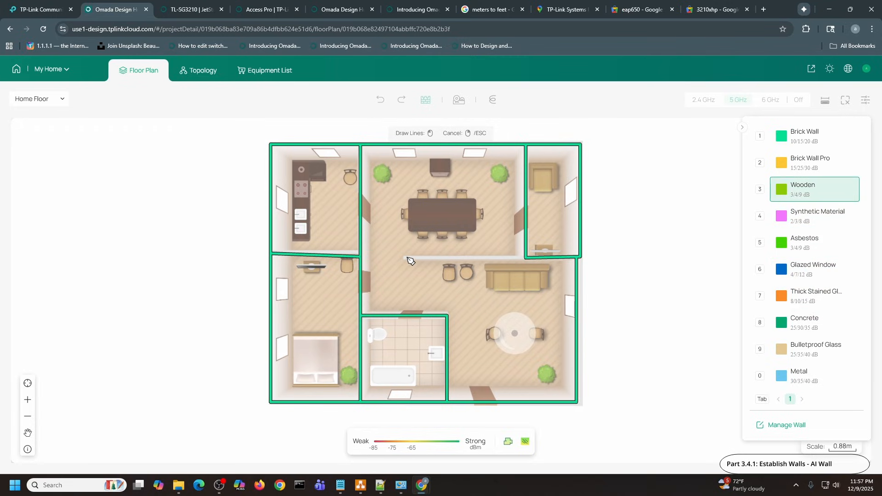
click(407, 258)
click(526, 258)
key(Escape)
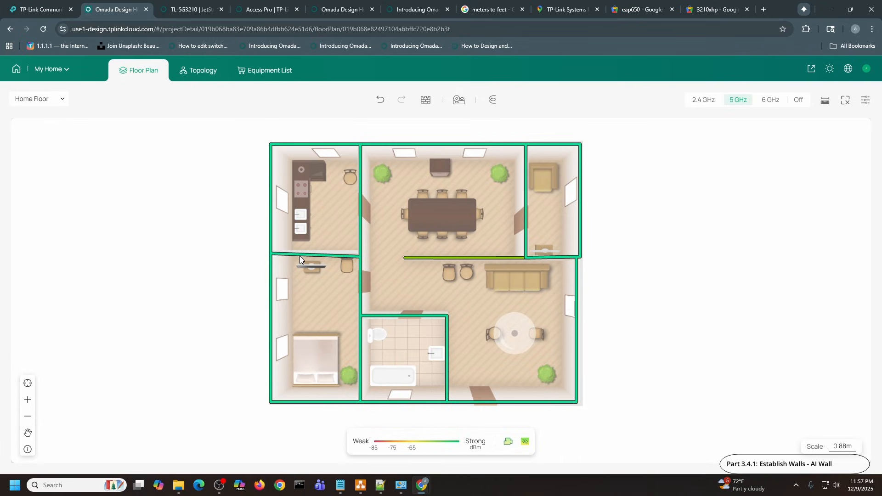
- Replace the slanted wall between the kitchen and bedroom with a straight Wooden wall along the partition
click(299, 255)
click(312, 243)
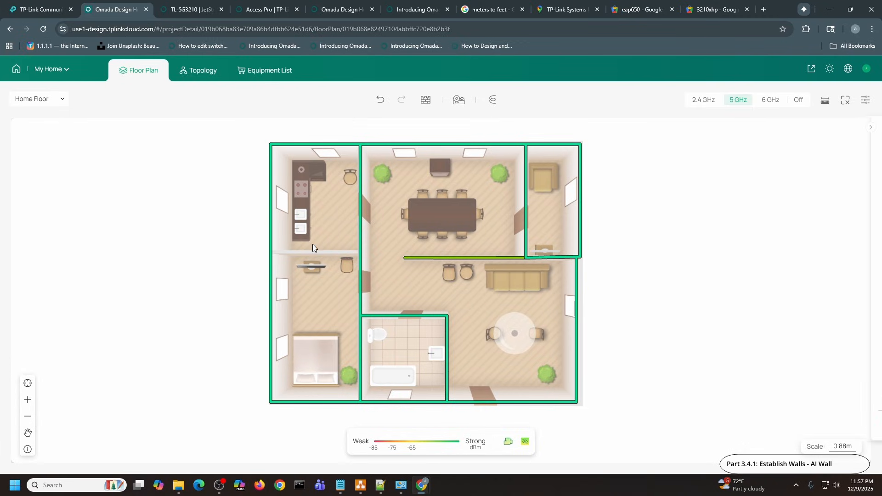
key(w)
click(800, 195)
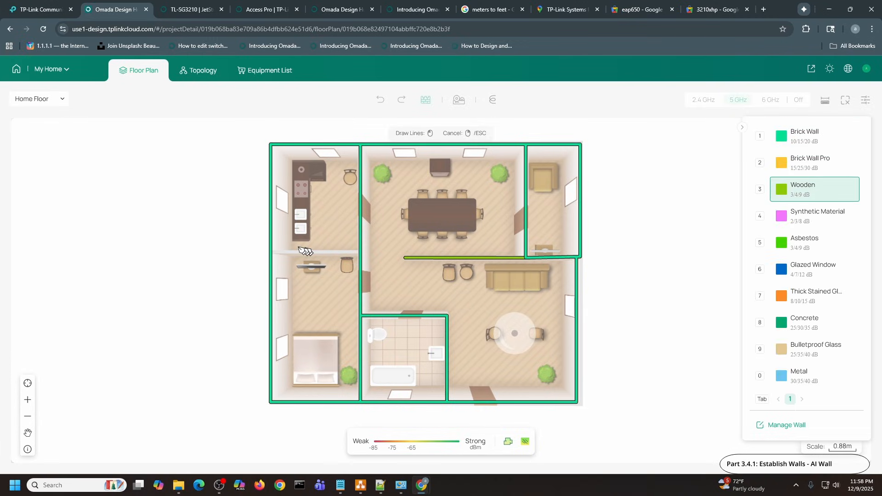
click(274, 251)
click(359, 251)
right_click(507, 283)
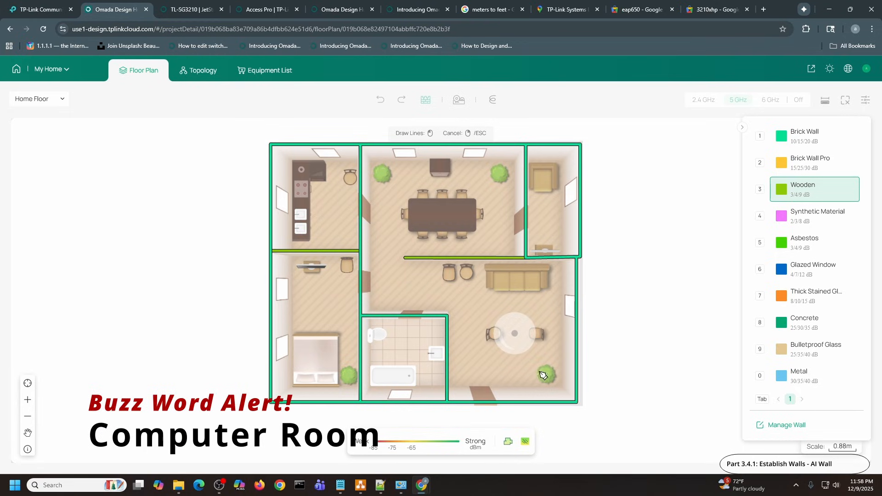
- Enclose the living room's lower-right corner with Metal walls, about 1.59 m across and down to the exterior wall
click(802, 377)
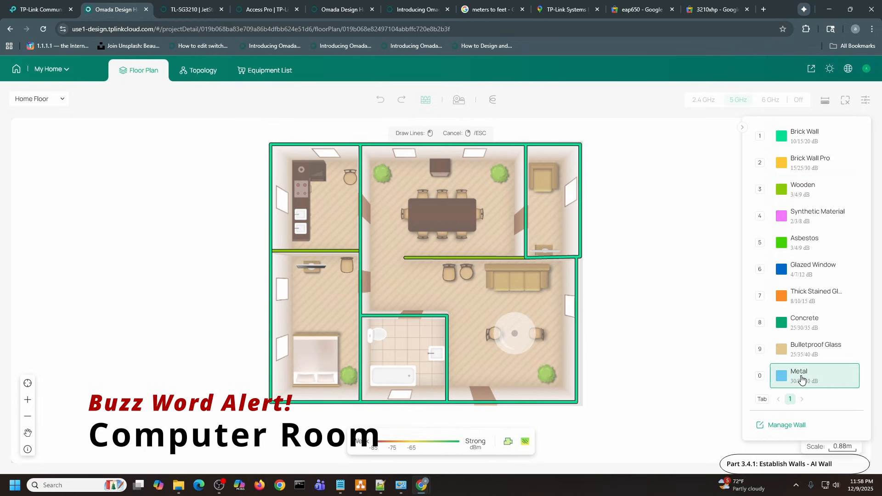
click(577, 360)
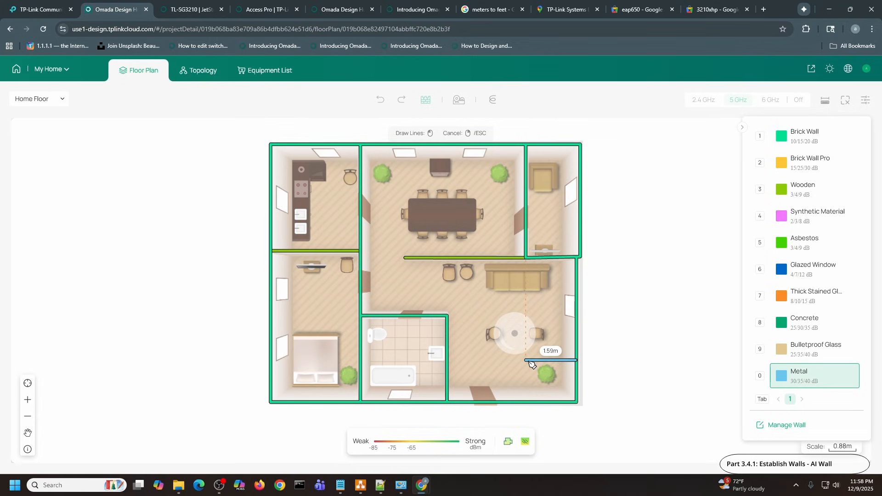
click(526, 360)
click(528, 404)
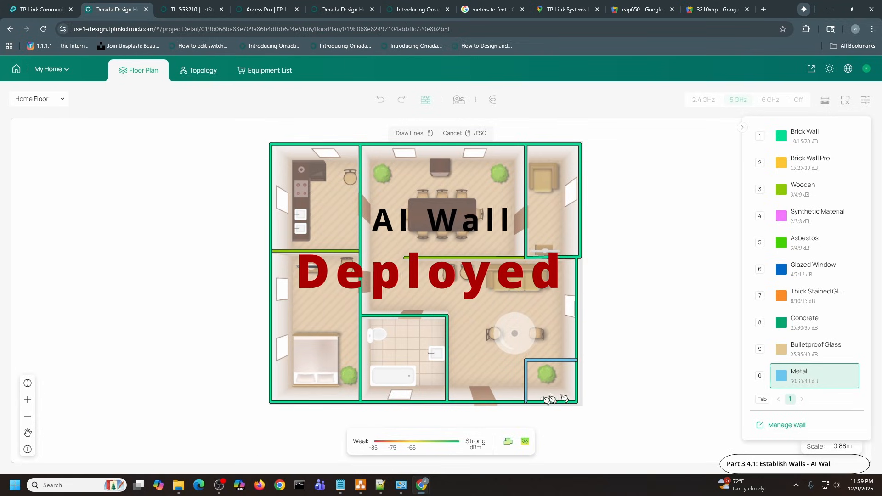
key(Escape)
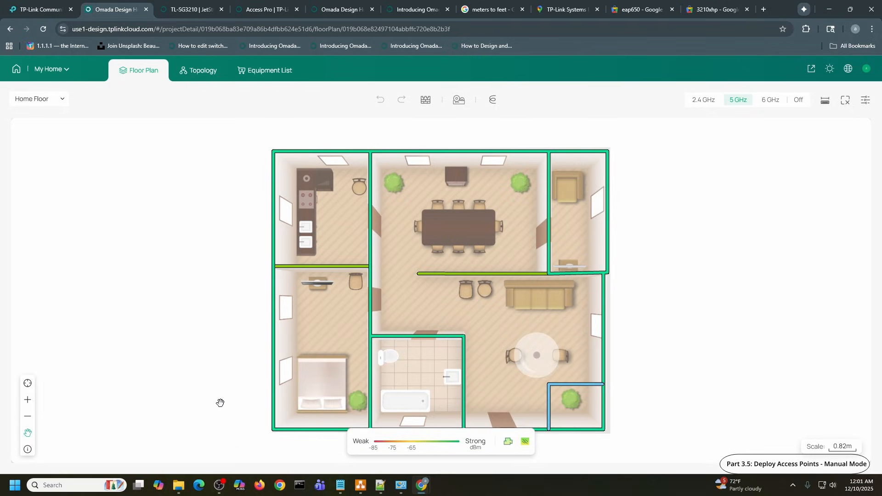
- Open the list of wireless devices, search it for 650, and clear the search
drag(221, 402, 215, 390)
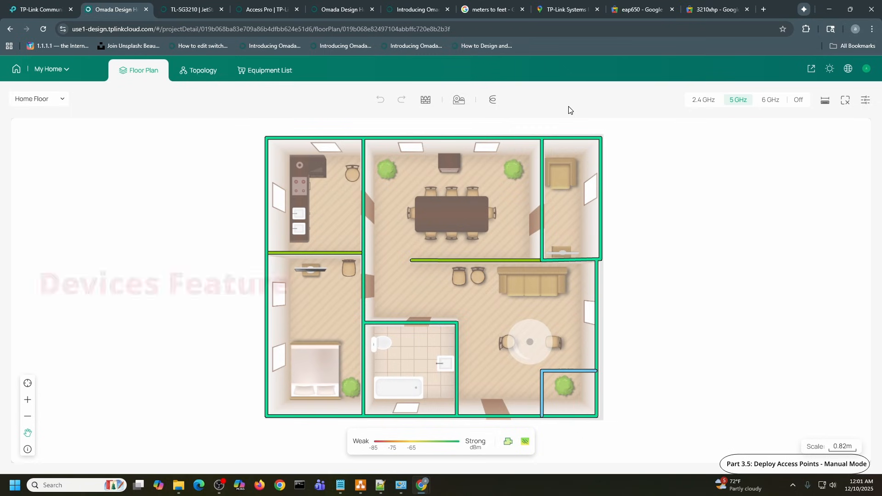
click(455, 101)
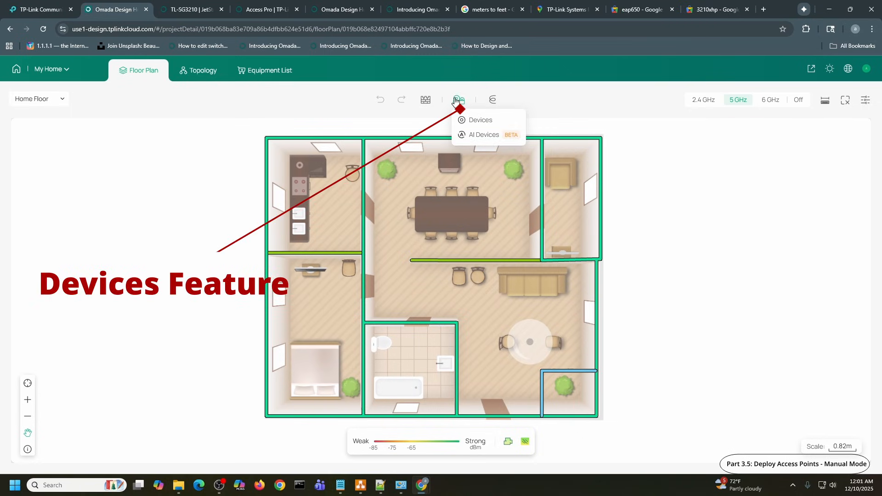
click(477, 121)
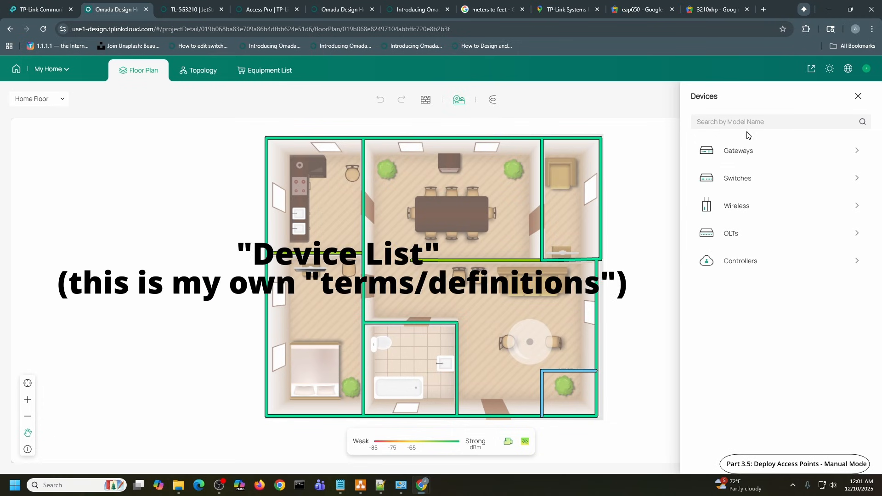
click(752, 205)
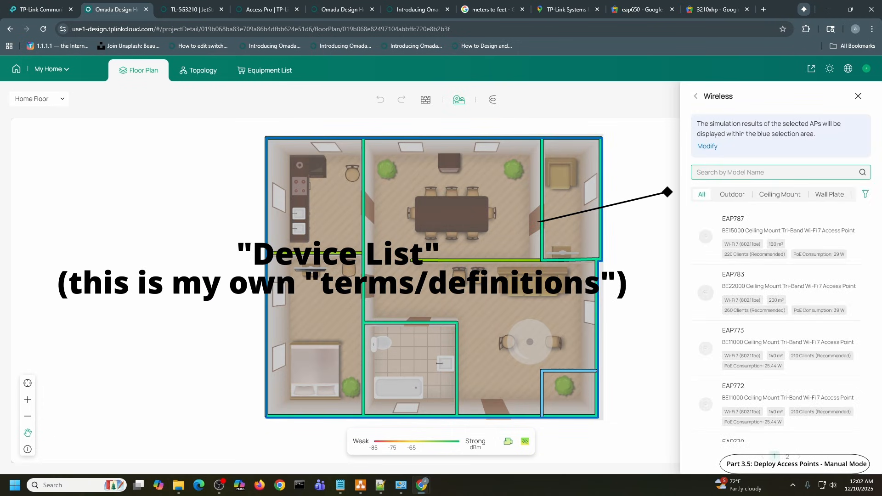
text(650)
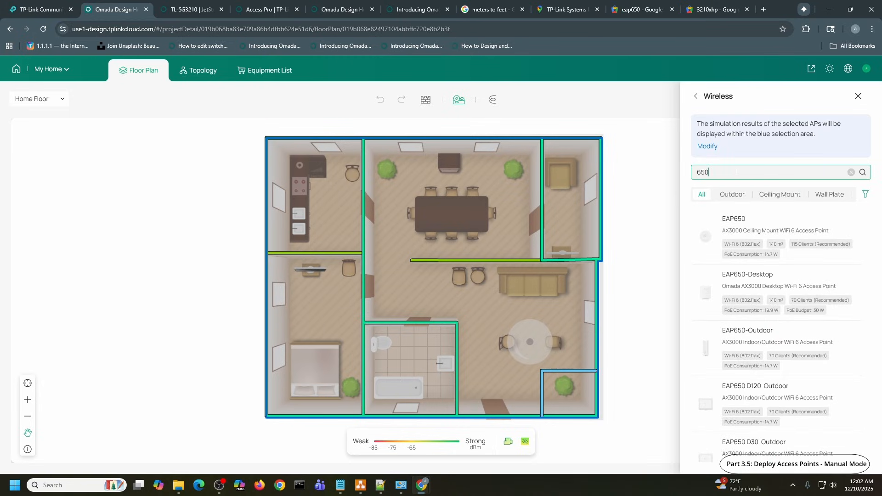
key(BackSpace)
key(BackSpace)
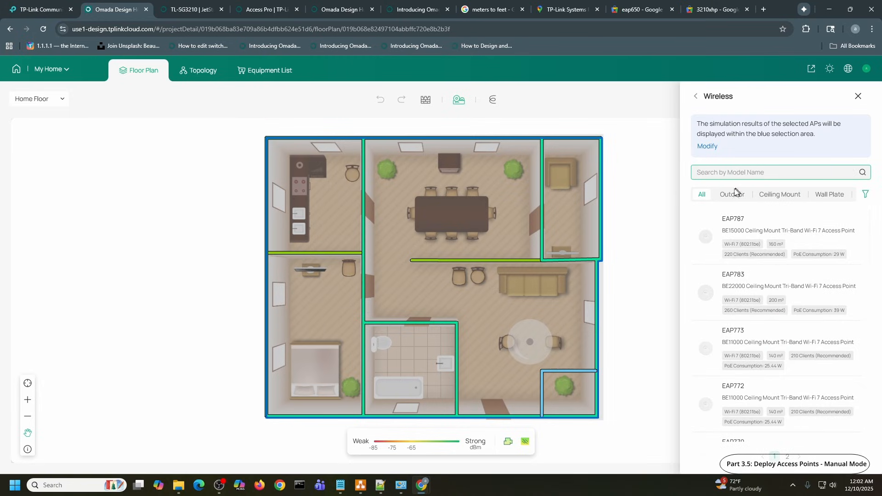
- Review the Outdoor, Ceiling Mount, Wall Plate and Desktop wireless models, and return to the full list
click(732, 198)
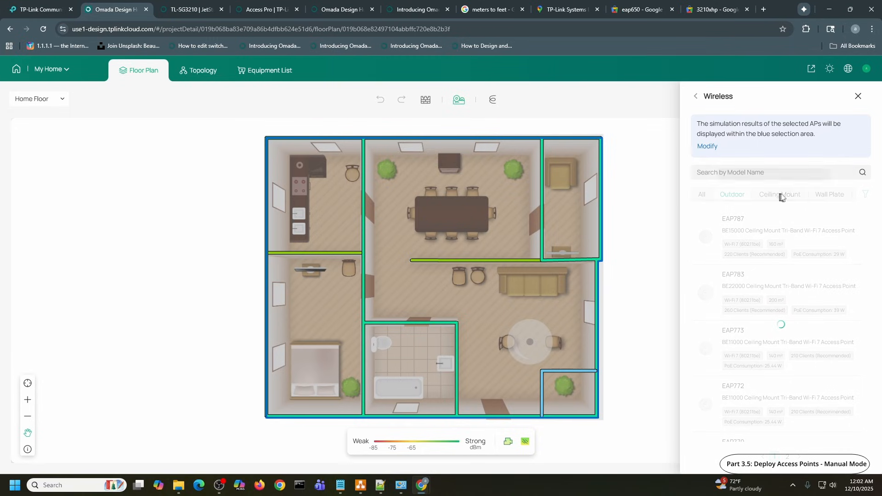
click(780, 195)
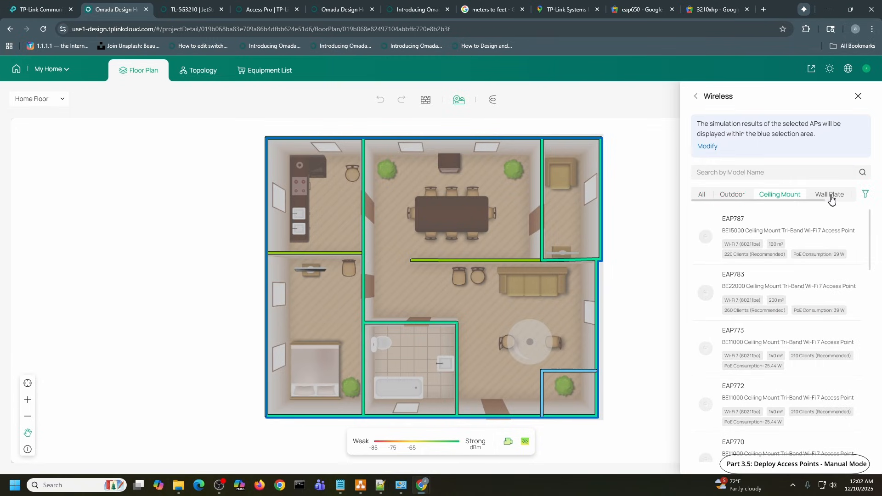
click(830, 196)
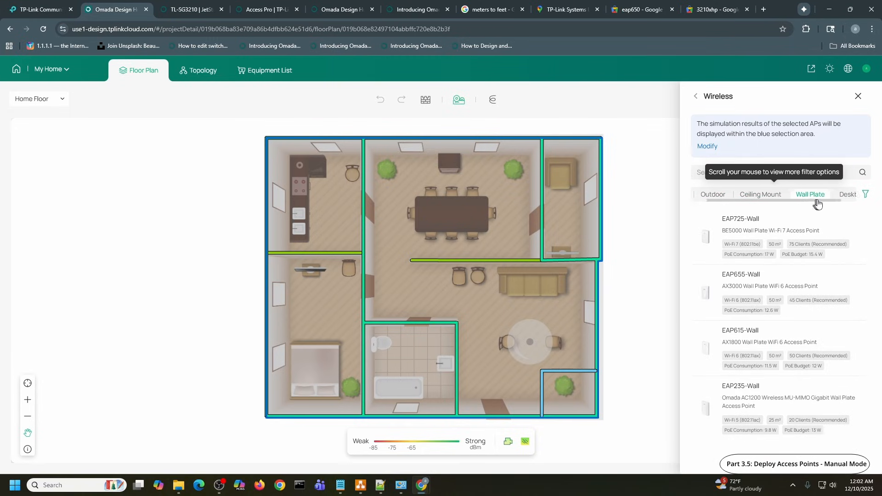
scroll(844, 204, down, 2)
click(838, 196)
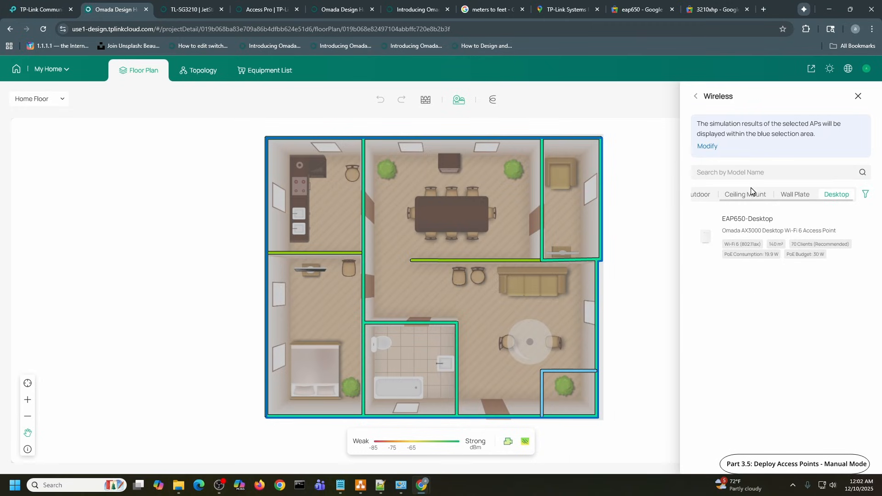
click(742, 198)
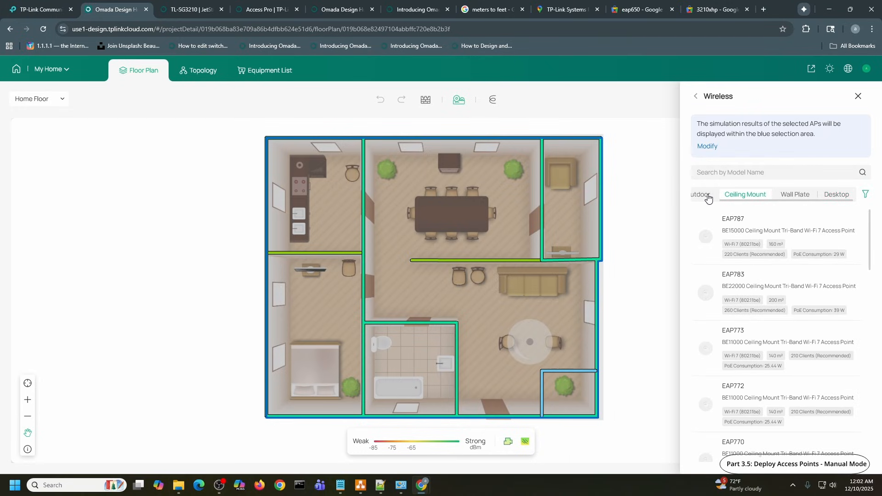
click(706, 194)
scroll(758, 203, up, 2)
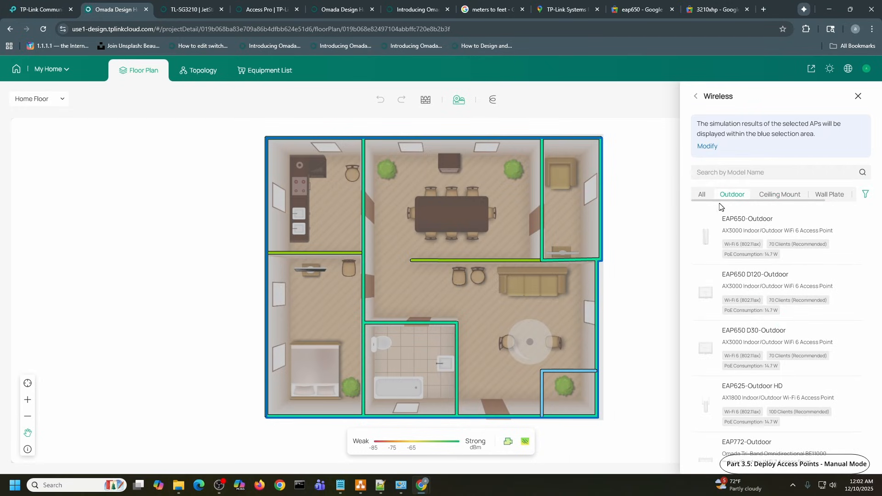
click(702, 196)
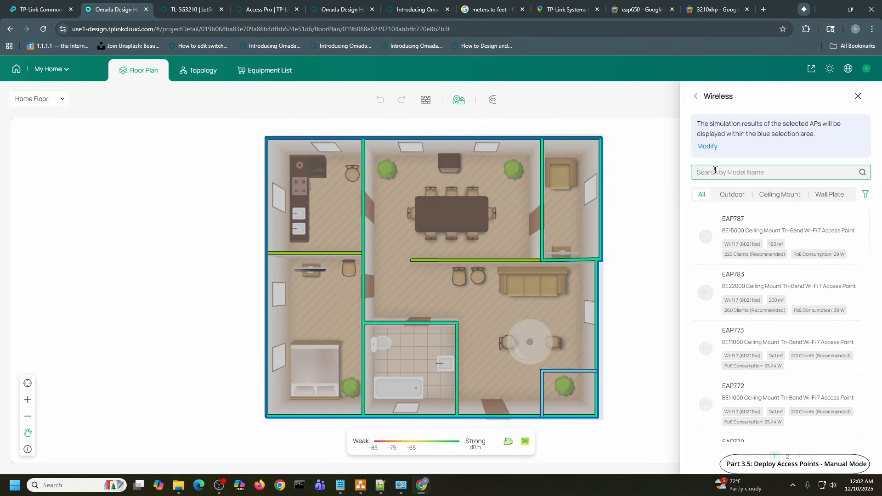
- Search for 650 and place EAP650 access points in the dining room's upper-left corner and in the bedroom near the bed
text(650)
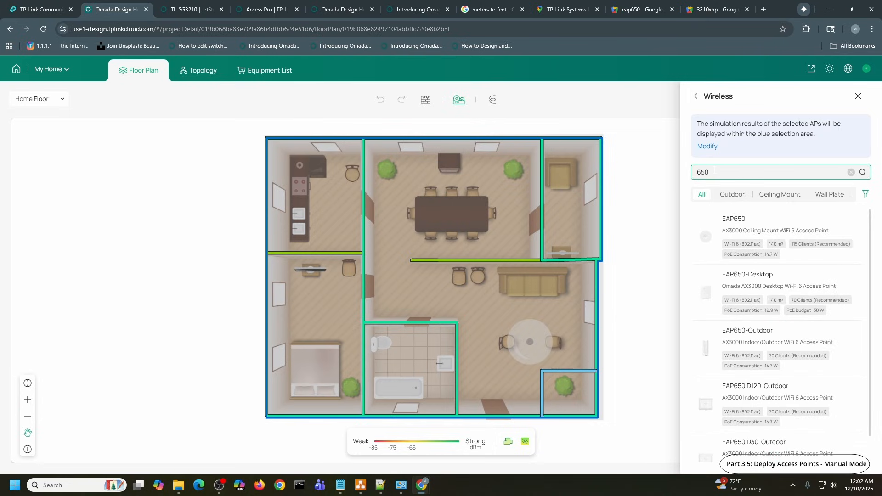
click(739, 238)
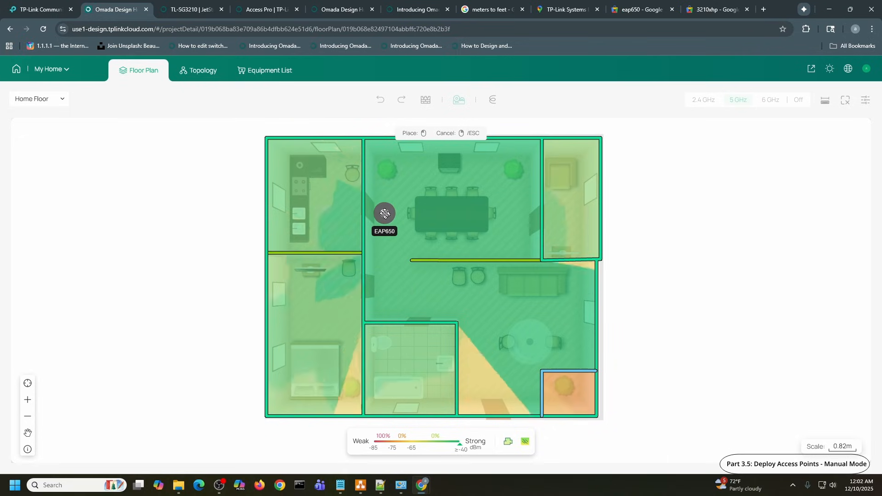
click(388, 171)
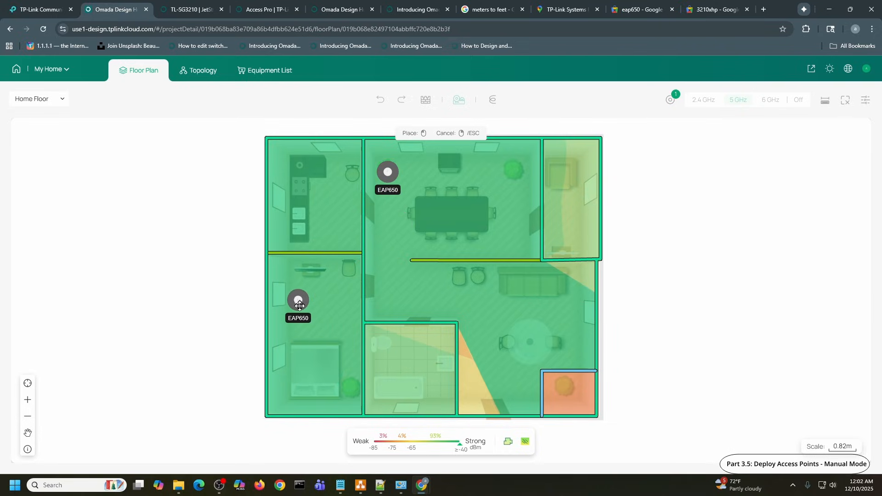
click(467, 305)
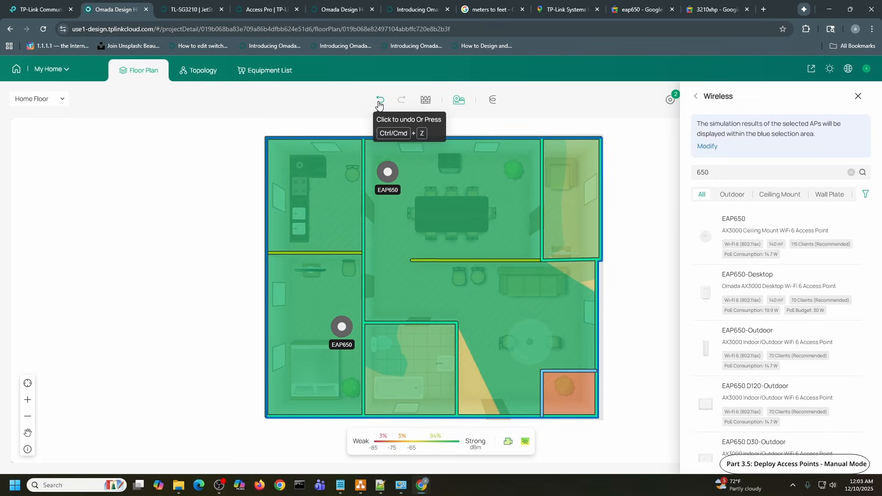
- Undo the two manual EAP650 placements and apply an automatic AI Devices deployment using the EAP650 model
click(379, 102)
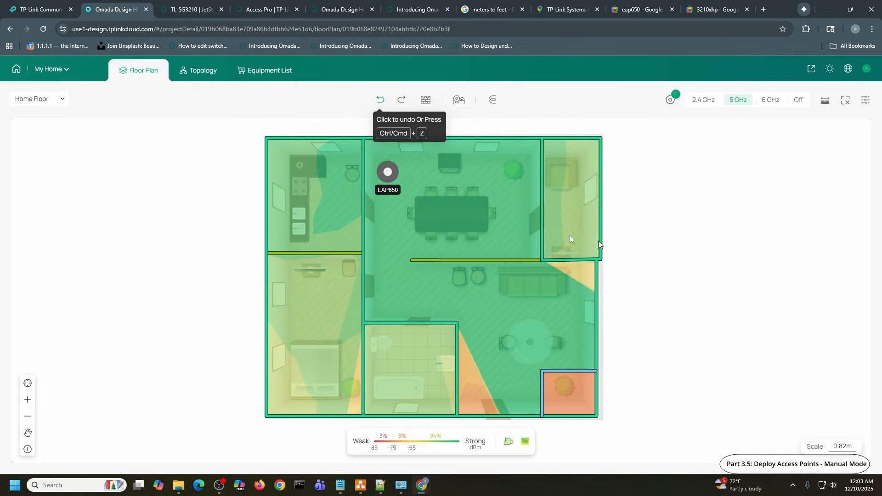
click(381, 102)
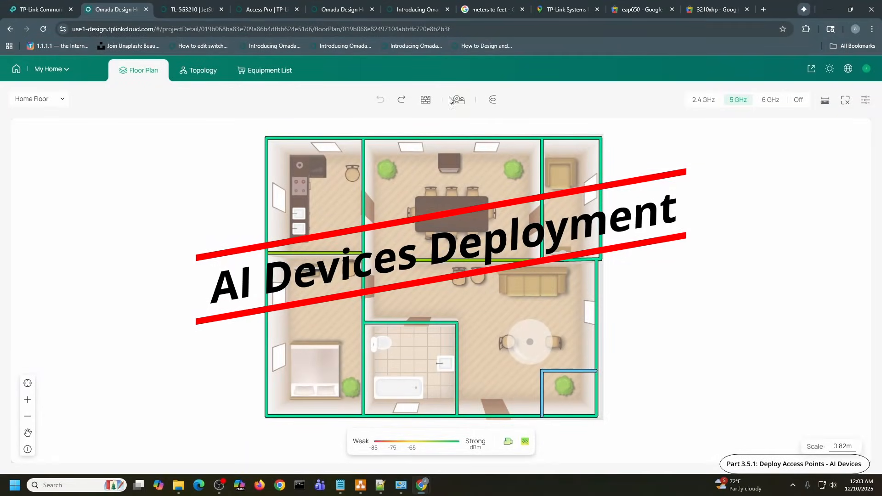
mouse_move(458, 98)
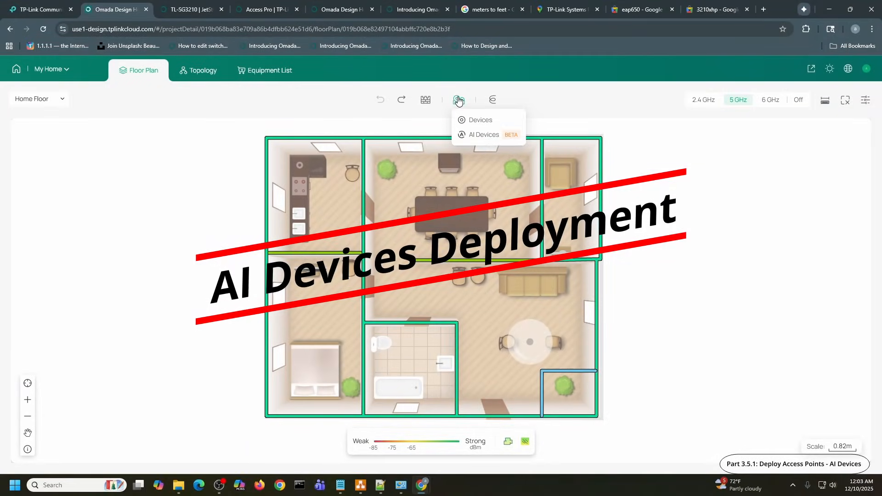
click(472, 134)
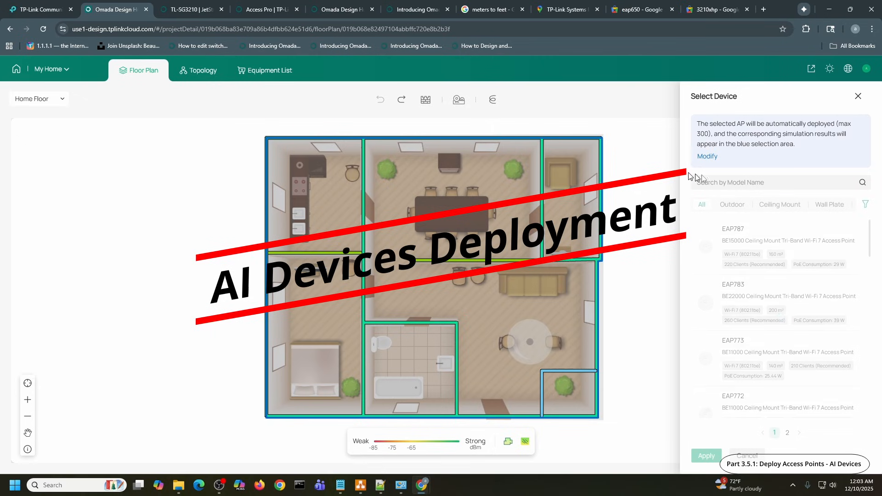
click(733, 181)
text(650)
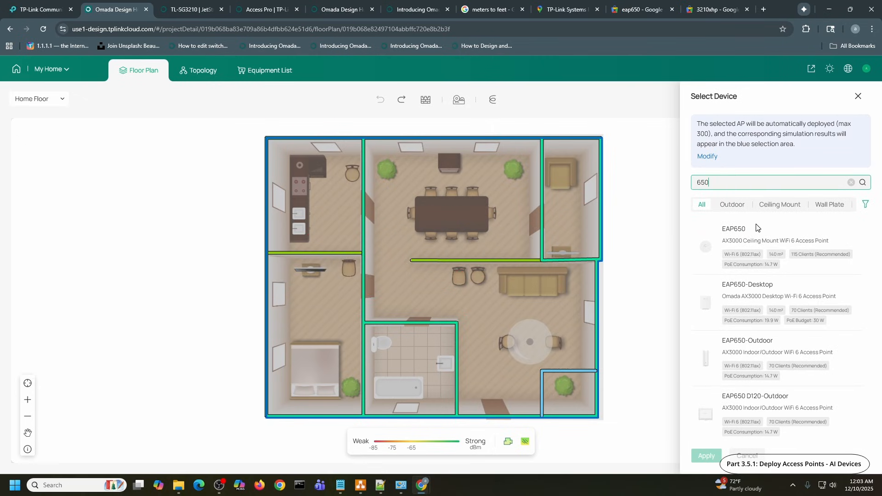
click(748, 232)
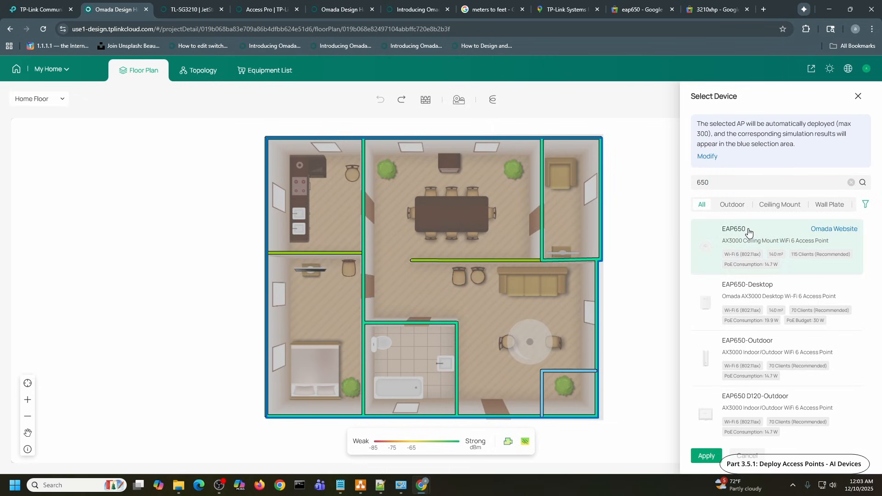
click(706, 455)
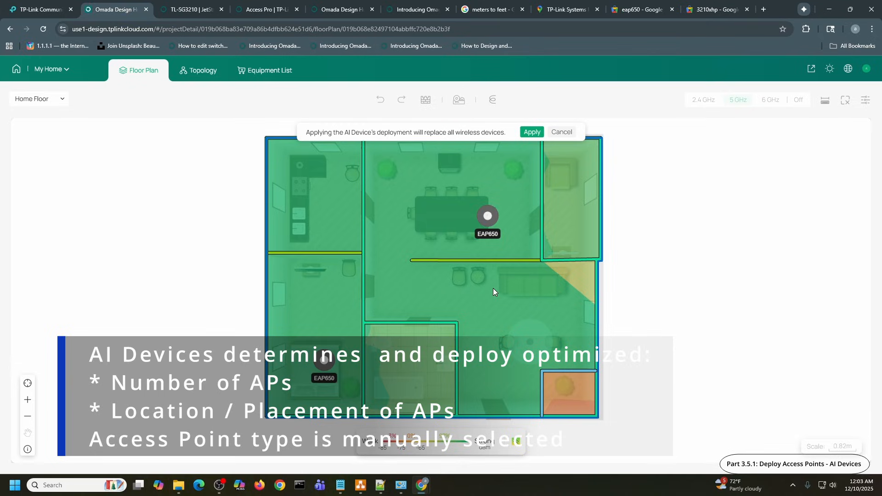
click(528, 132)
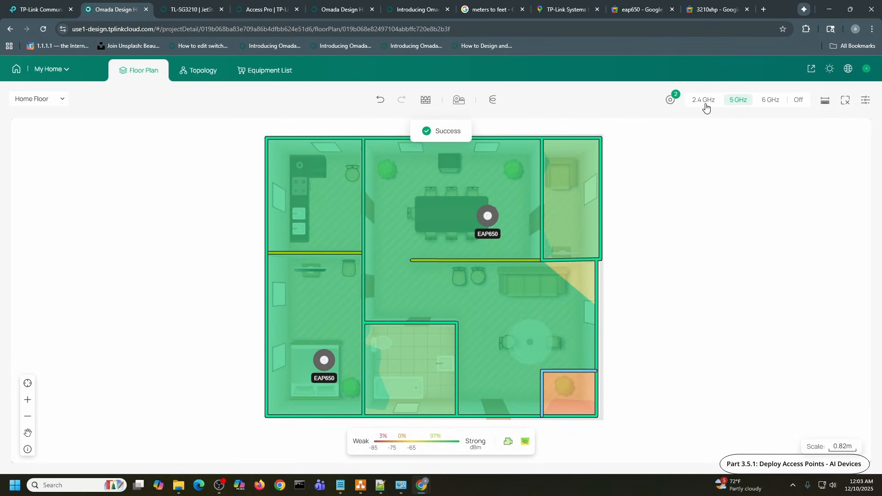
- Compare the Wi-Fi coverage heatmaps for 2.4 GHz, 5 GHz and 6 GHz, and return to 2.4 GHz
click(704, 100)
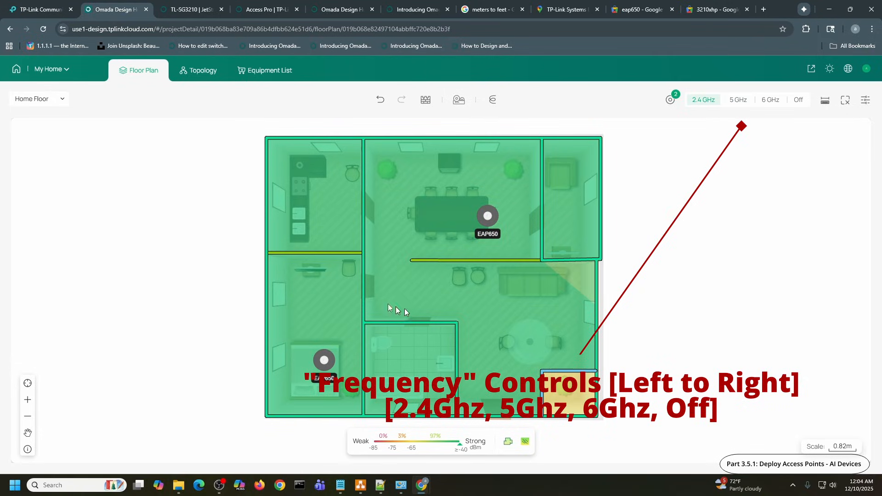
click(738, 101)
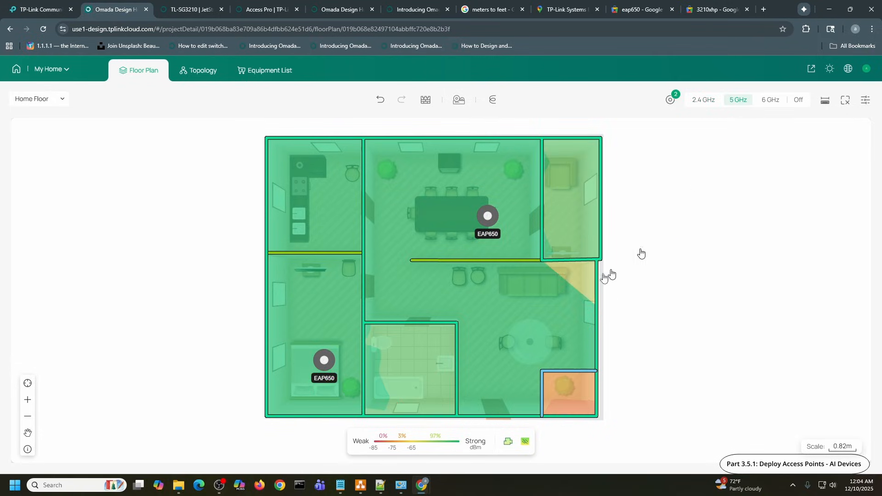
click(707, 103)
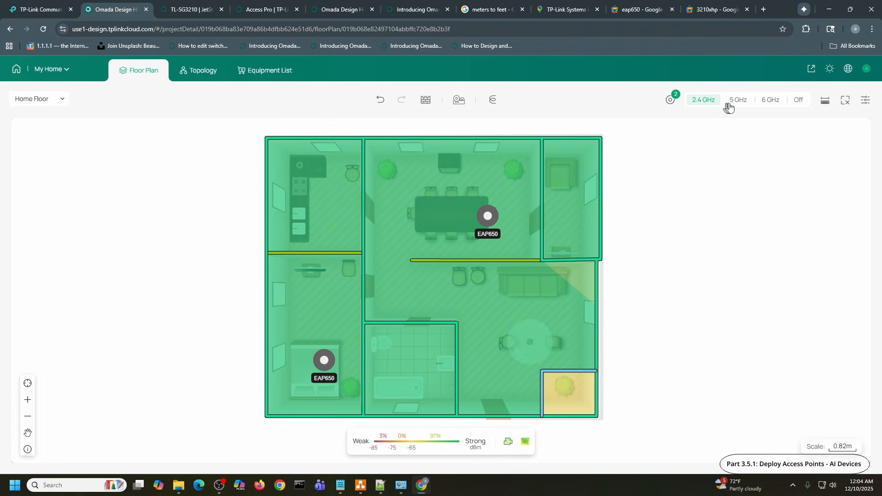
click(769, 101)
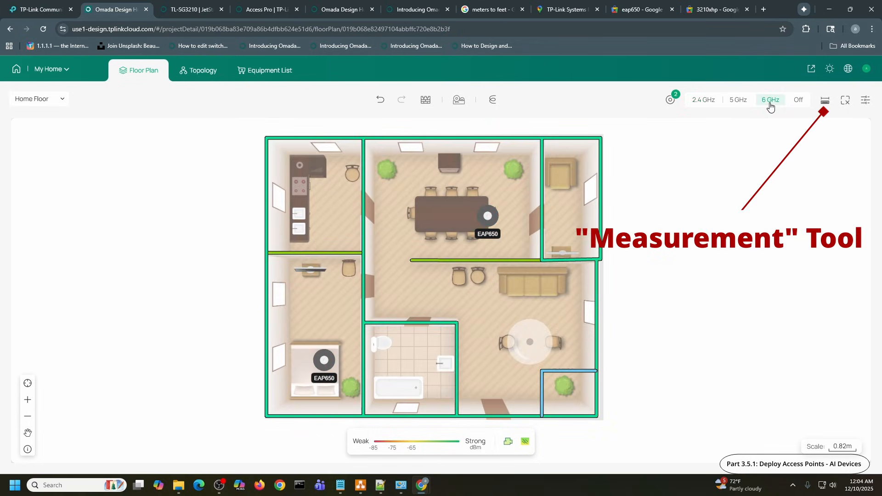
click(699, 104)
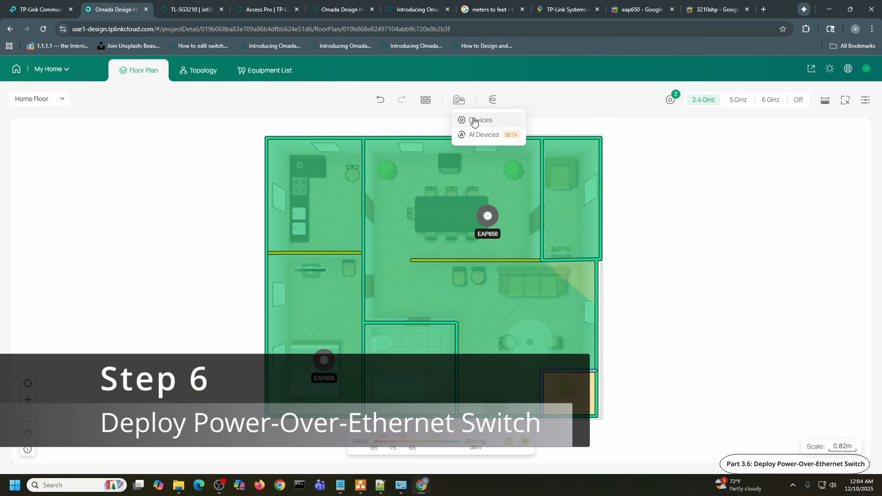
- Search the switches for sg2008 and place one SG2008P in the small enclosed room at the living room's lower-right corner
click(474, 121)
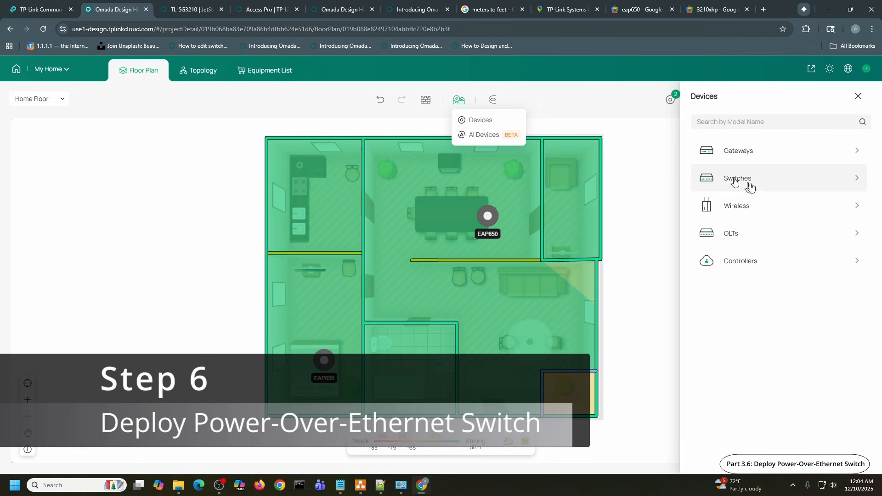
click(759, 182)
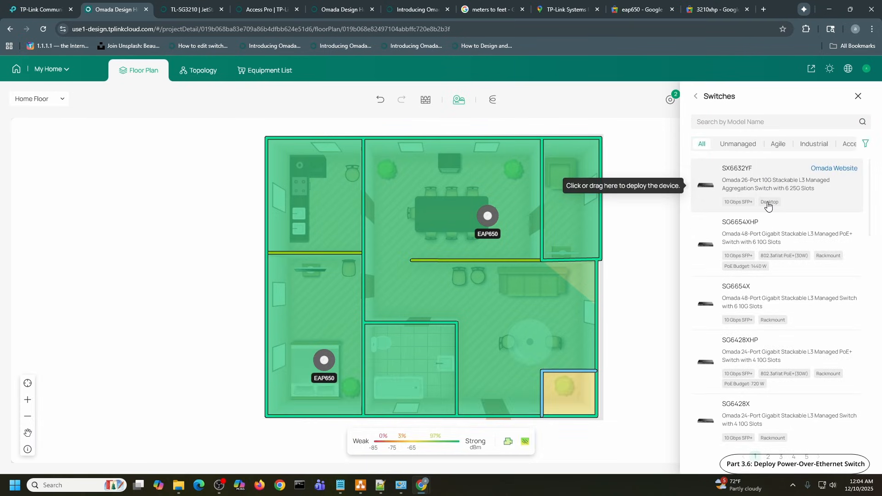
click(734, 123)
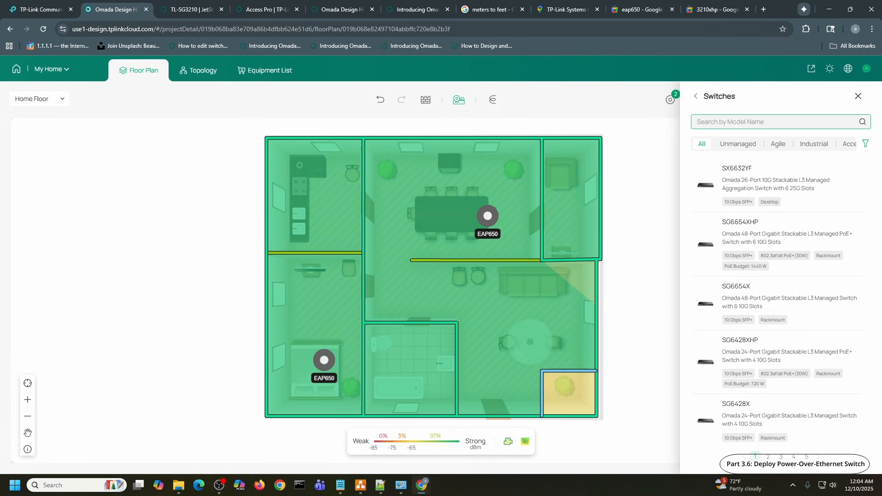
text(sg)
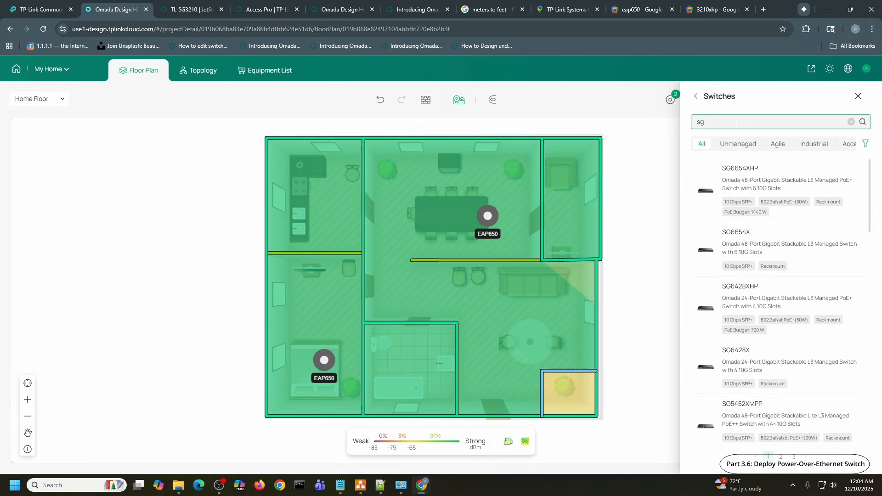
text(2008)
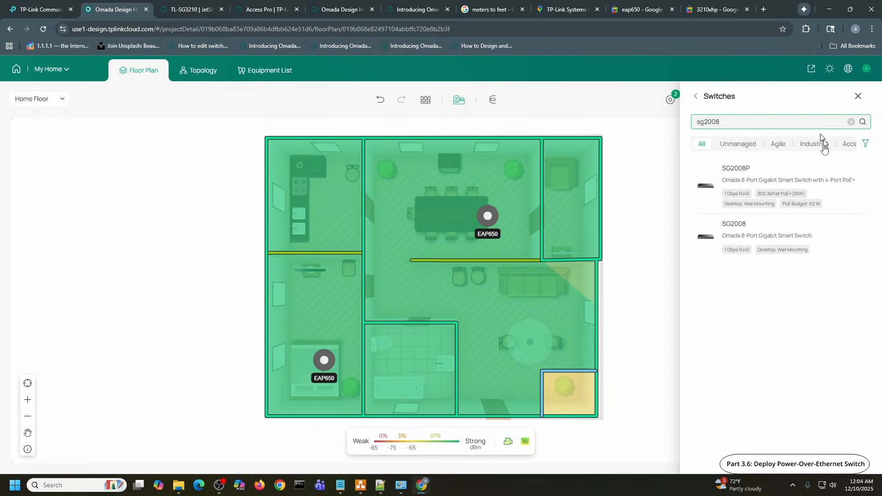
click(741, 184)
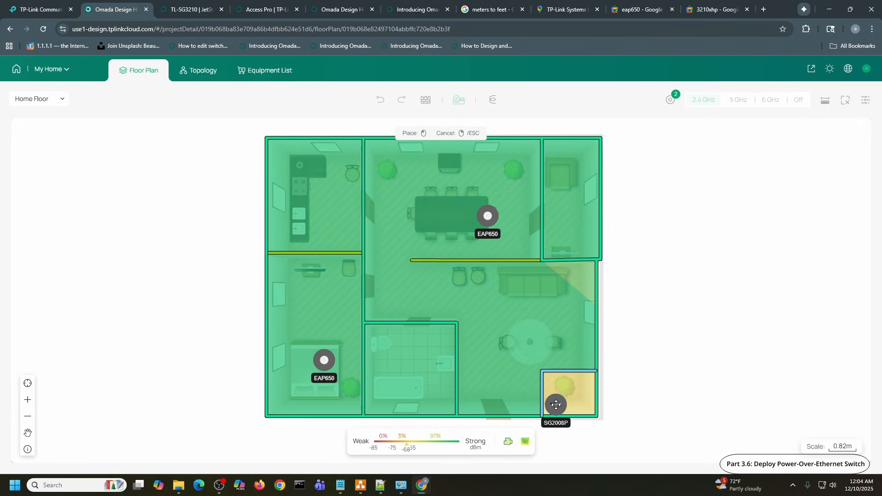
click(558, 404)
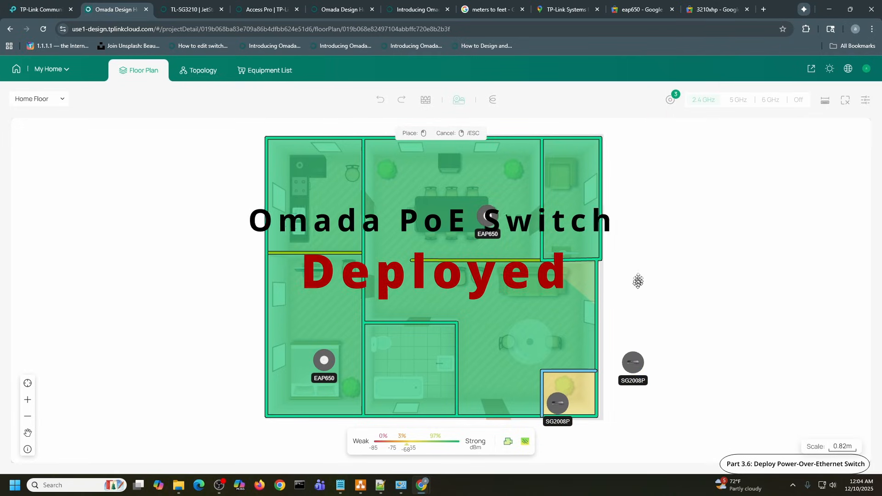
right_click(627, 268)
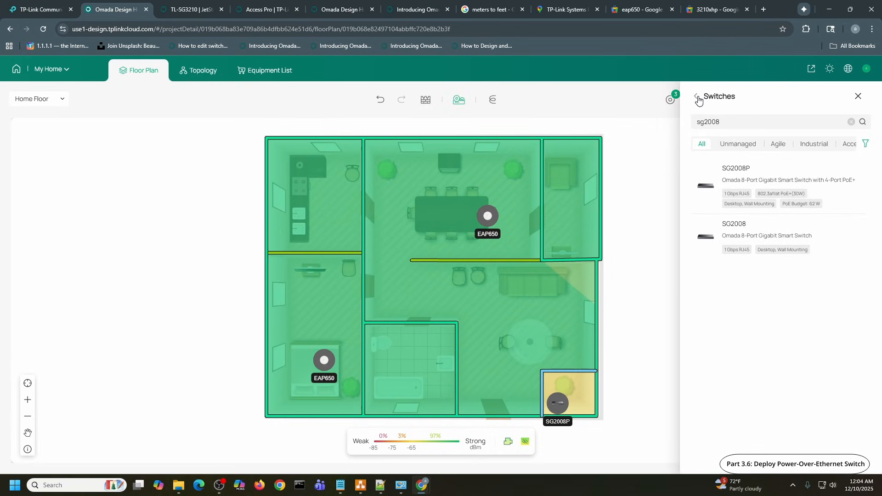
- Place one ER7206 gateway directly to the right of the SG2008P switch in the small enclosed room
click(698, 97)
click(748, 160)
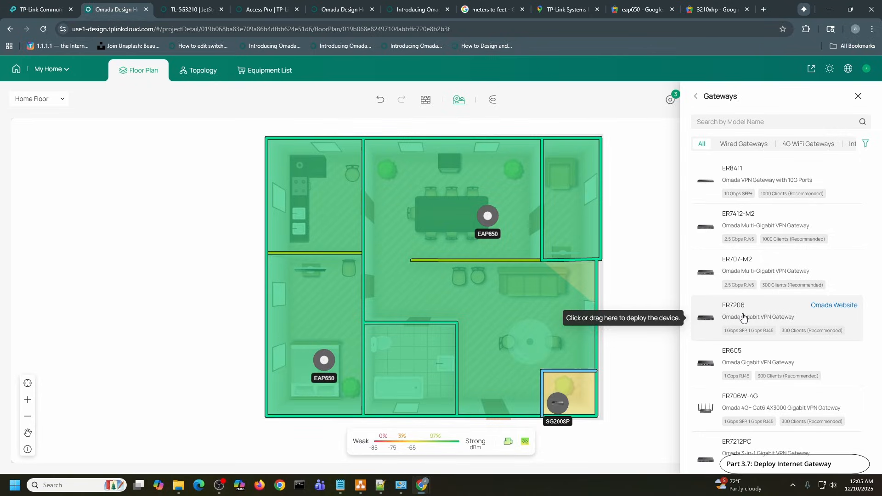
click(742, 316)
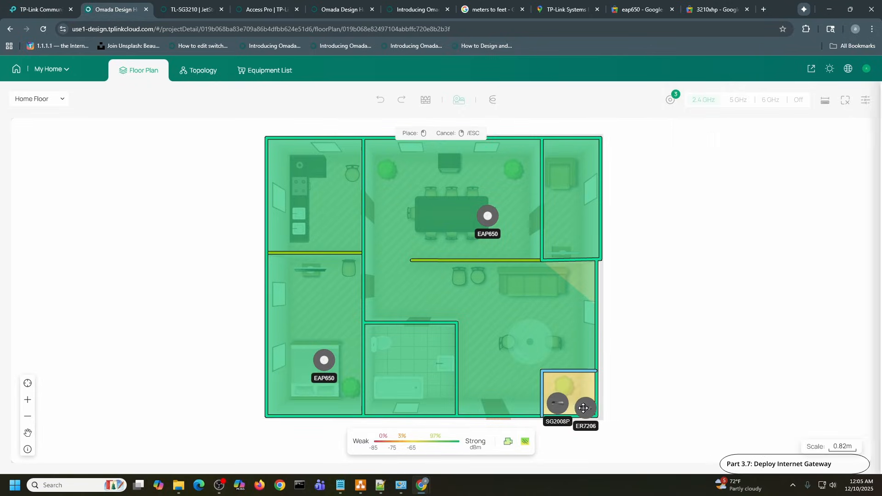
click(583, 402)
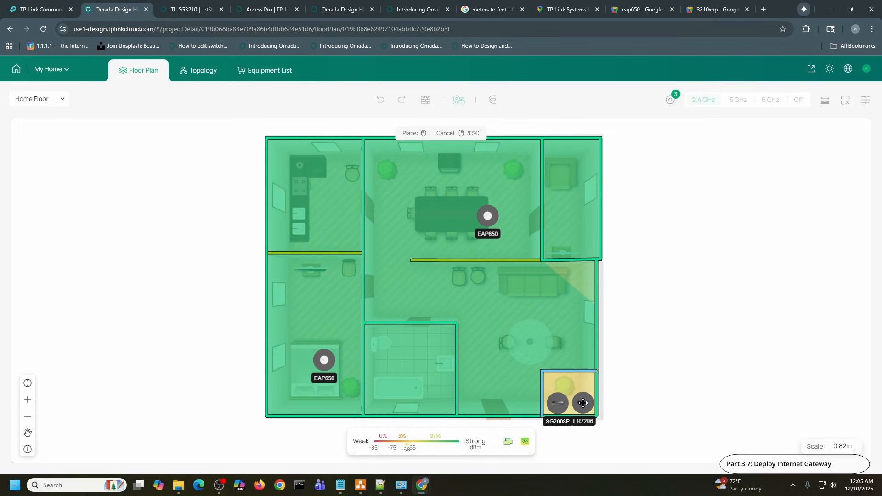
right_click(641, 351)
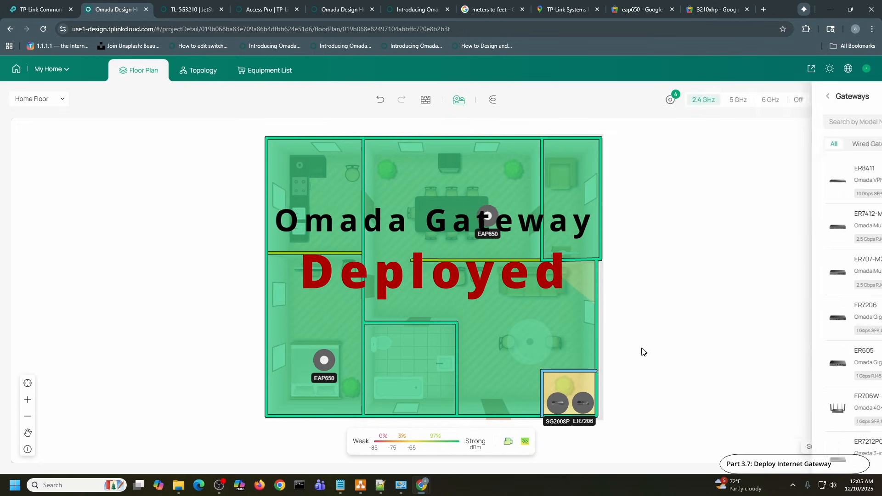
- Place one OC220 hardware controller directly above the SG2008P switch in the small enclosed room
click(696, 100)
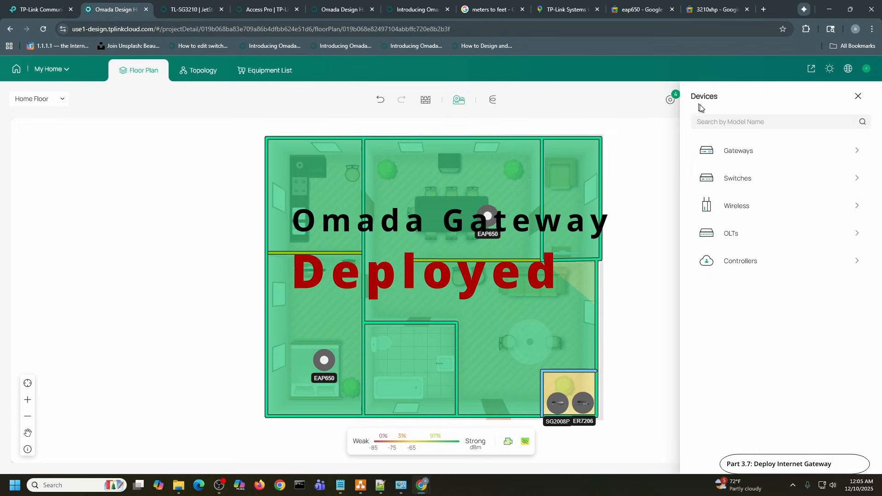
click(750, 260)
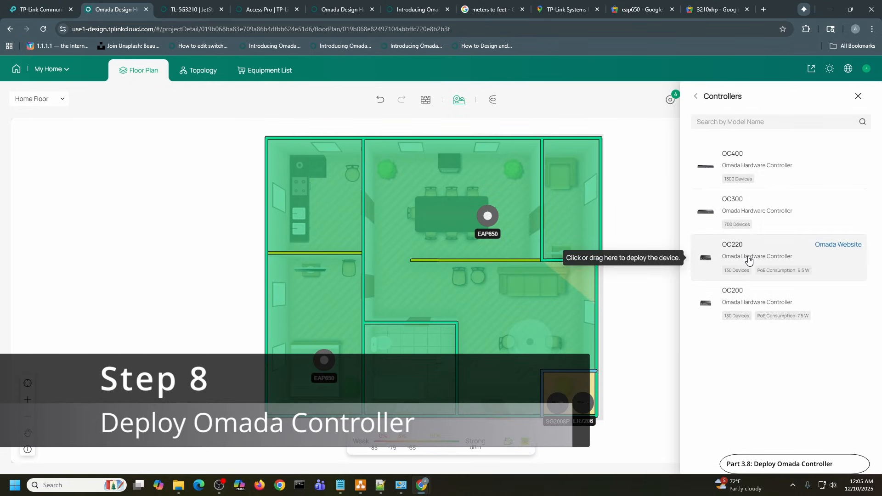
click(755, 257)
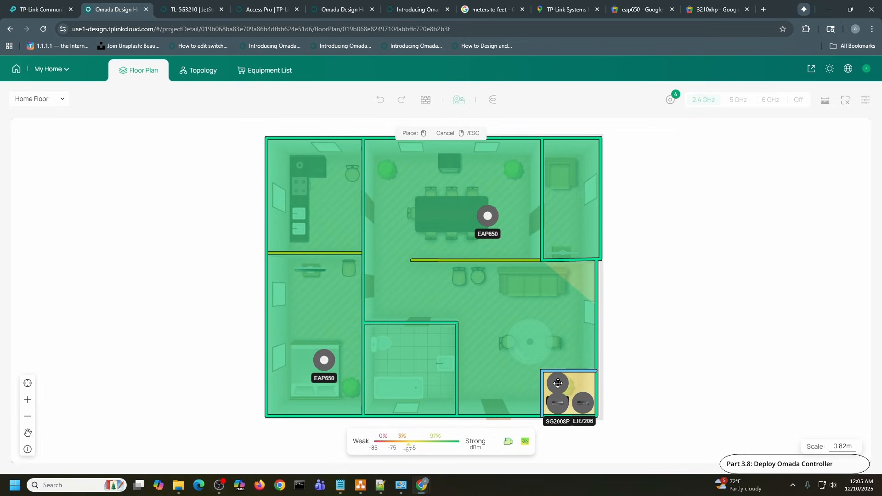
click(558, 384)
right_click(627, 354)
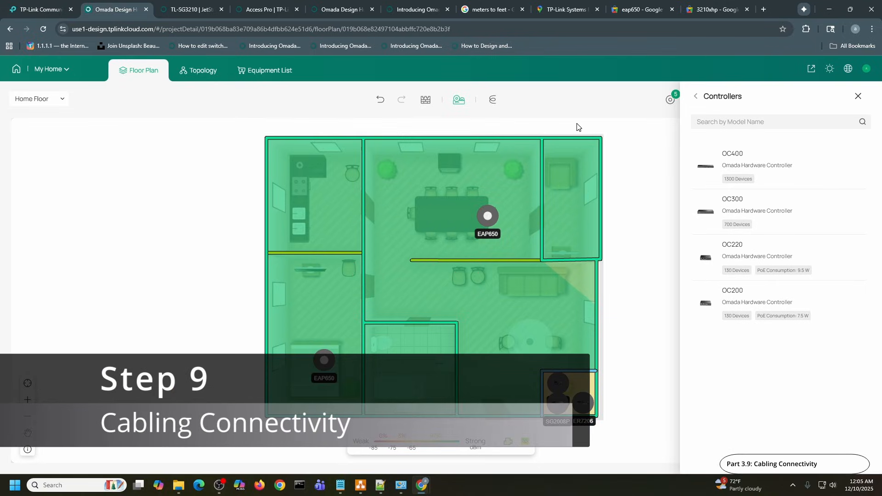
- Connect the dining room and bedroom EAP650 access points to the SG2008P switch with manual CAT.6A cables
click(492, 102)
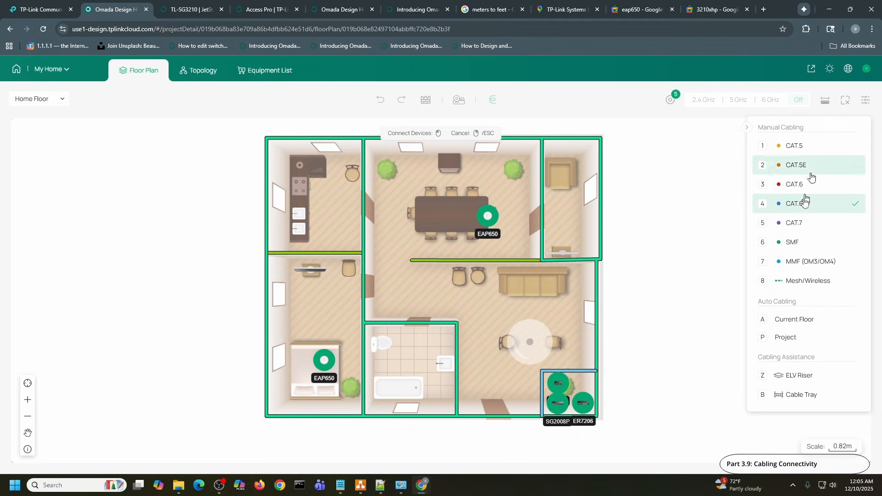
click(489, 219)
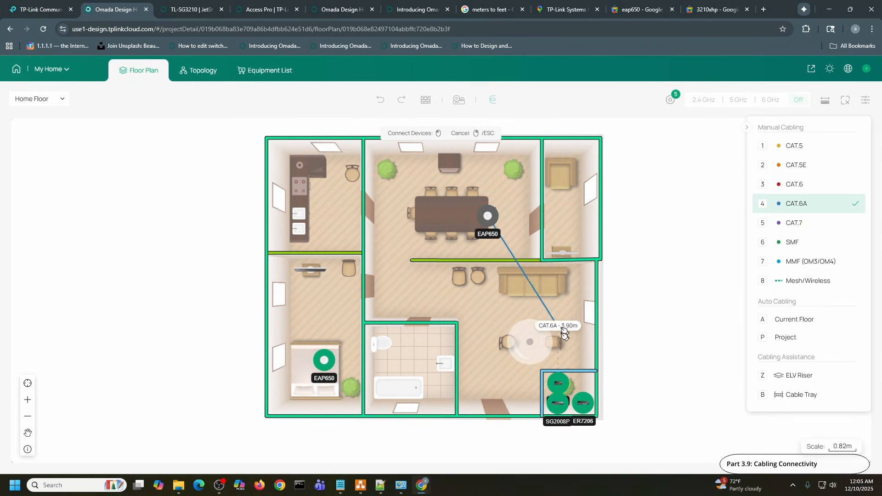
click(557, 406)
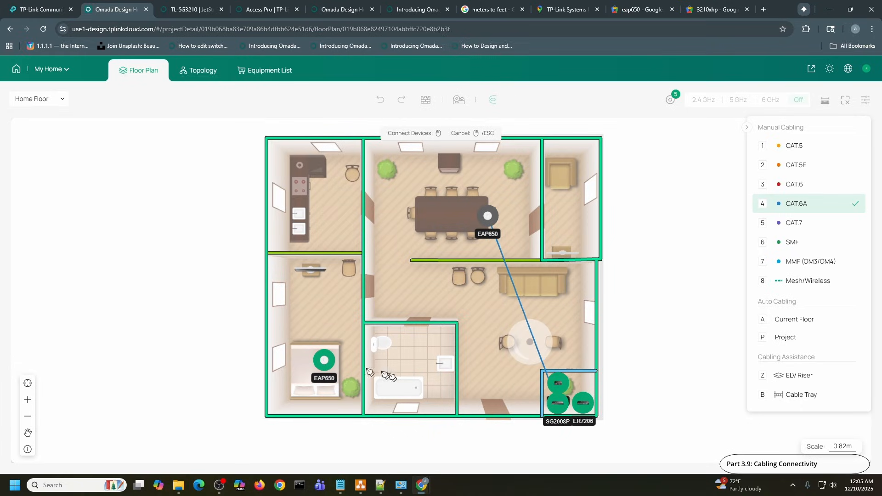
click(325, 362)
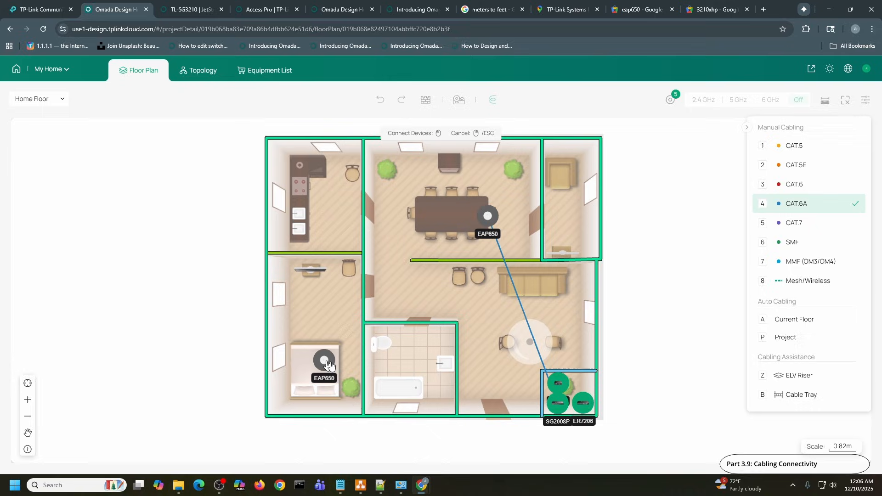
click(559, 411)
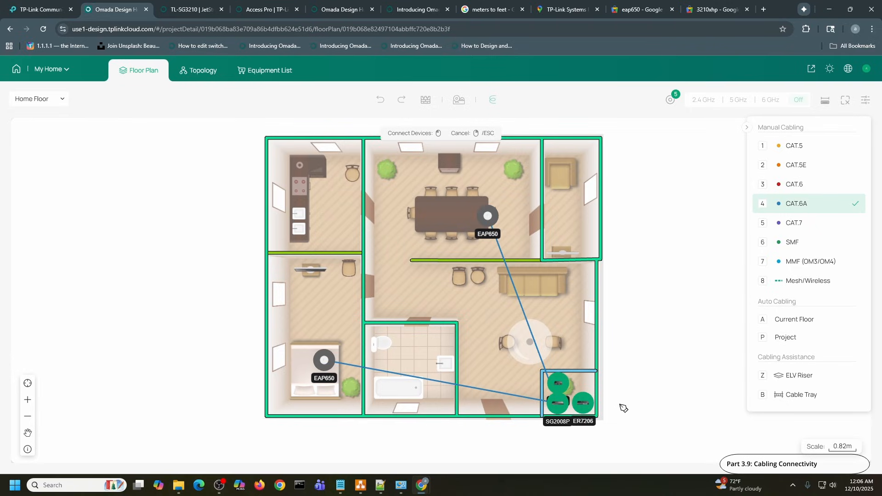
- Connect the OC220 controller to the SG2008P switch and the switch to the ER7206 gateway with manual CAT.6A cables
click(558, 385)
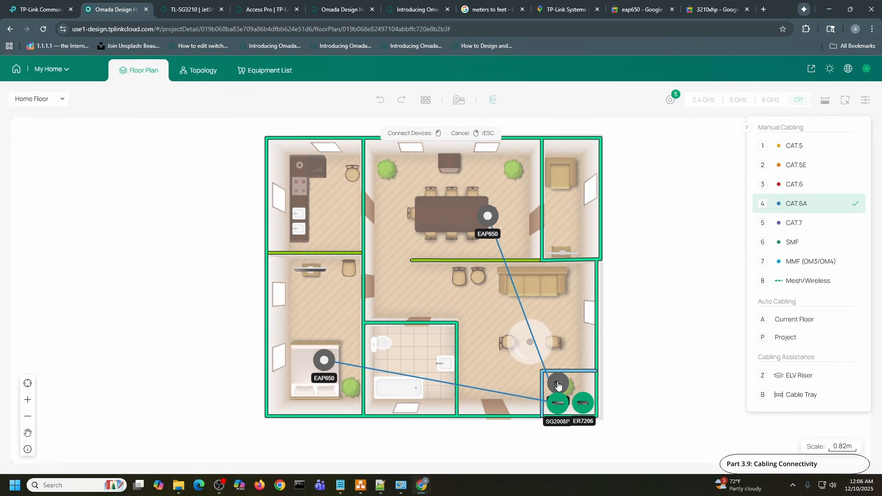
click(562, 411)
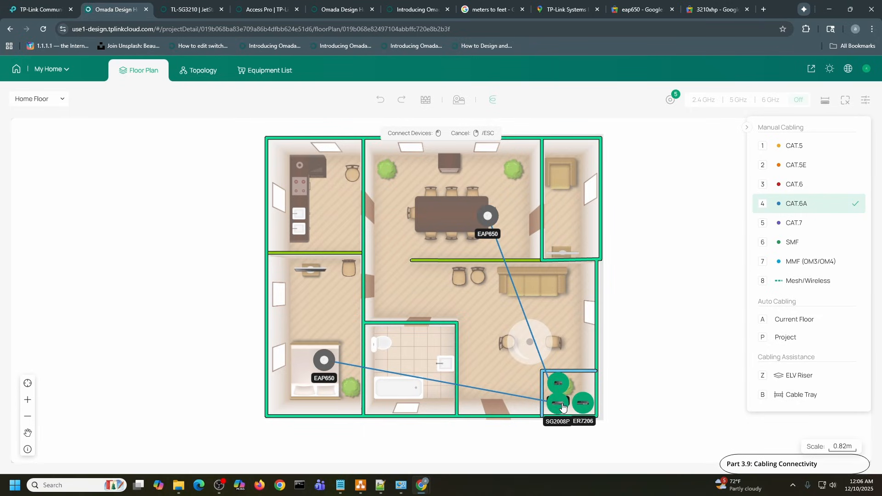
click(562, 407)
click(586, 408)
key(Escape)
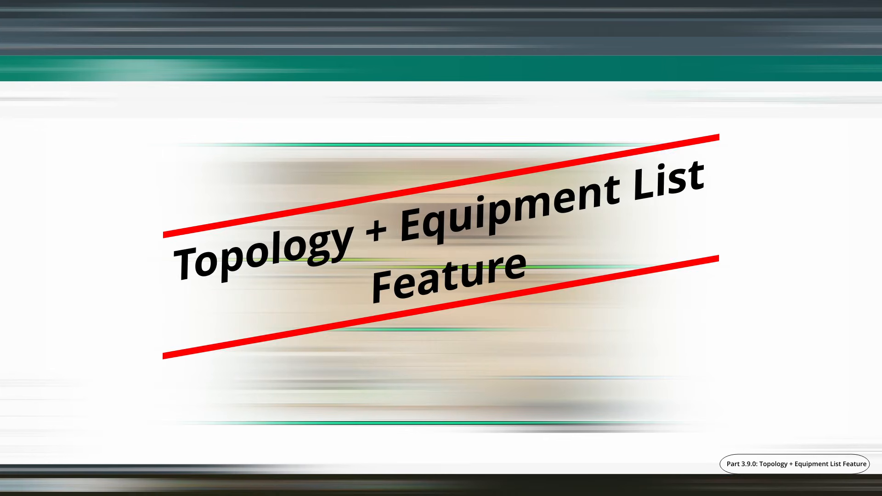
- Examine the project's topology, checking the port usage and links of the ER7206 gateway, SG2008P switch and OC220 controller
click(201, 74)
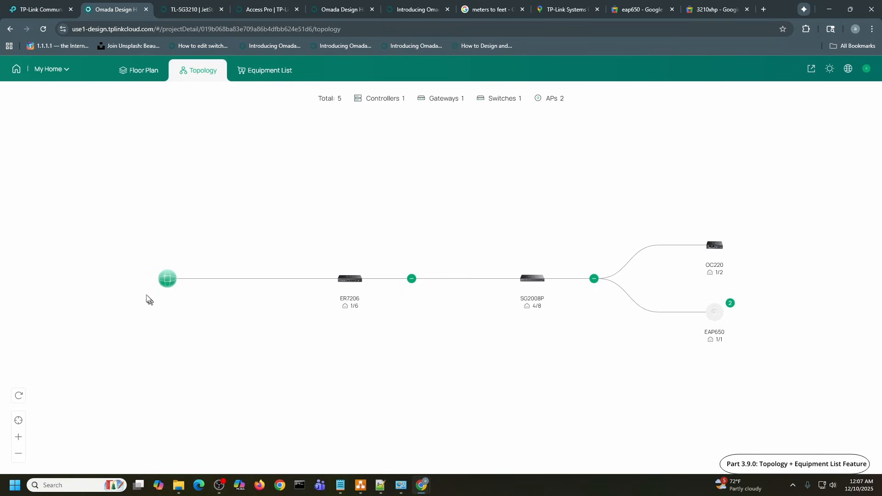
mouse_move(353, 273)
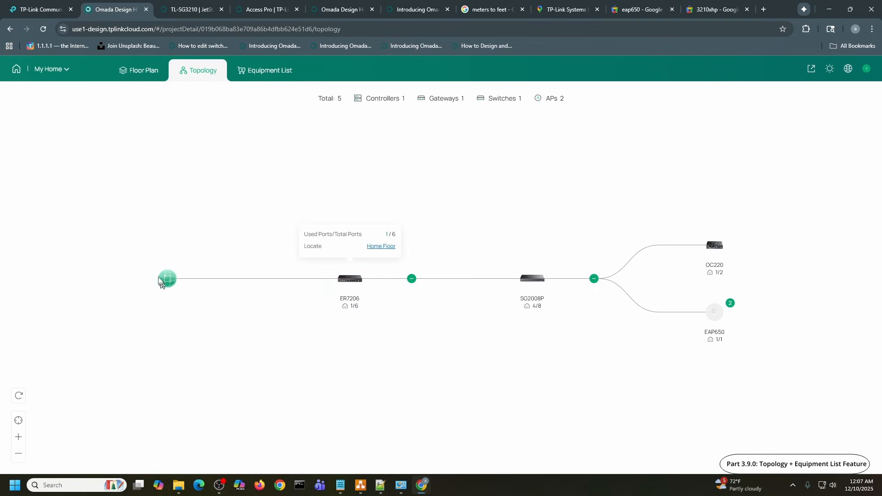
mouse_move(517, 289)
mouse_move(713, 248)
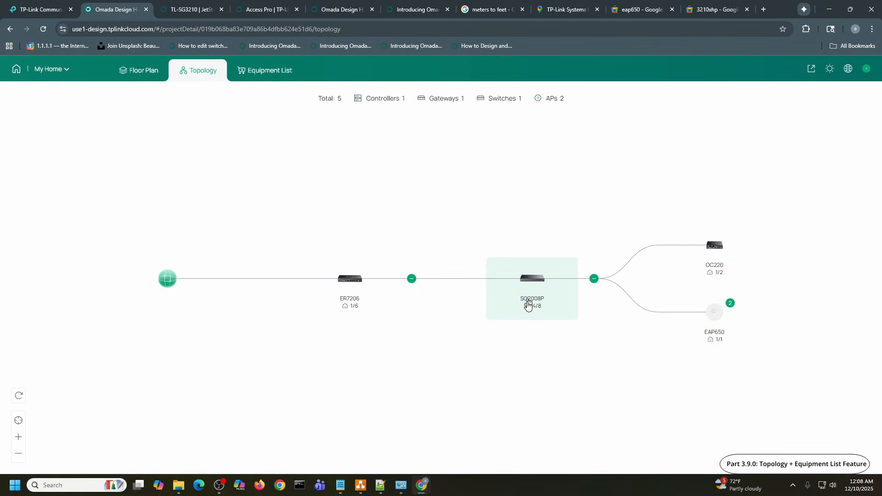
mouse_move(527, 314)
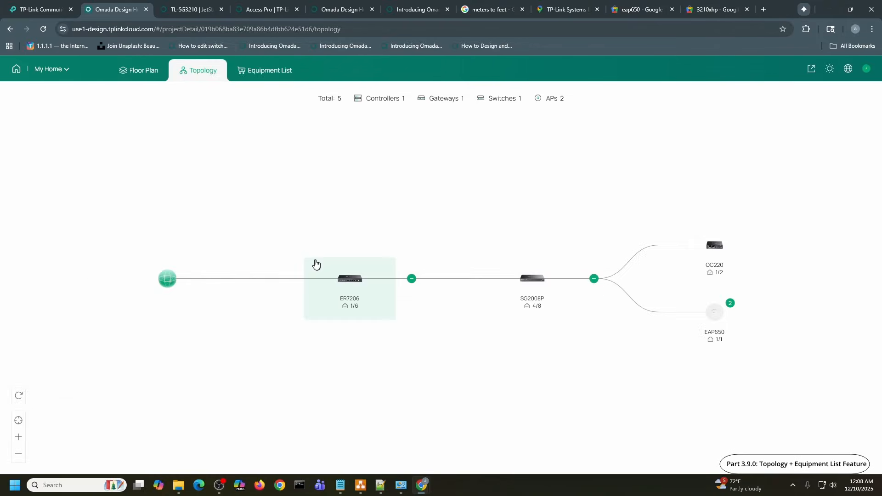
mouse_move(315, 262)
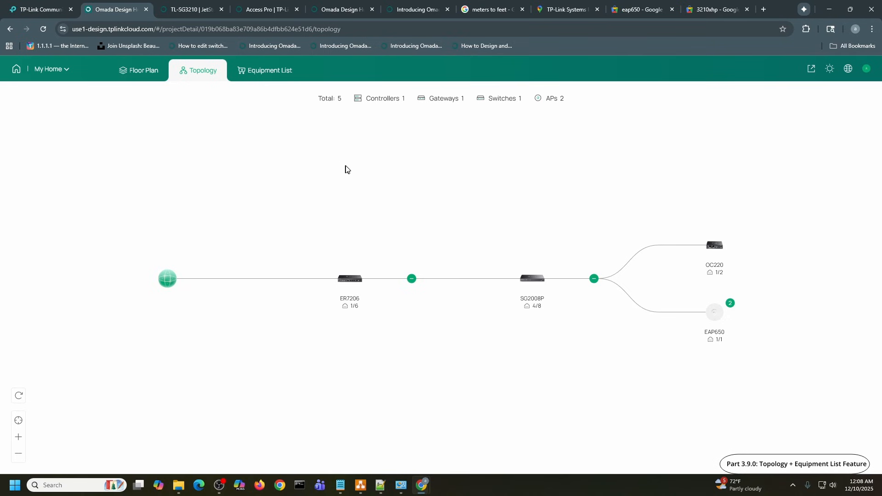
- Open the project's equipment list and set the tax rate in the price details to 9.0%
click(253, 72)
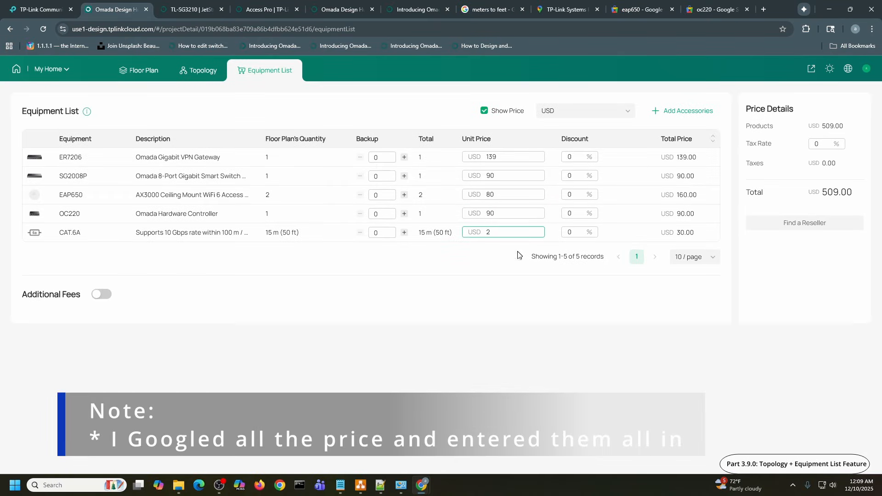
click(820, 144)
text(9.)
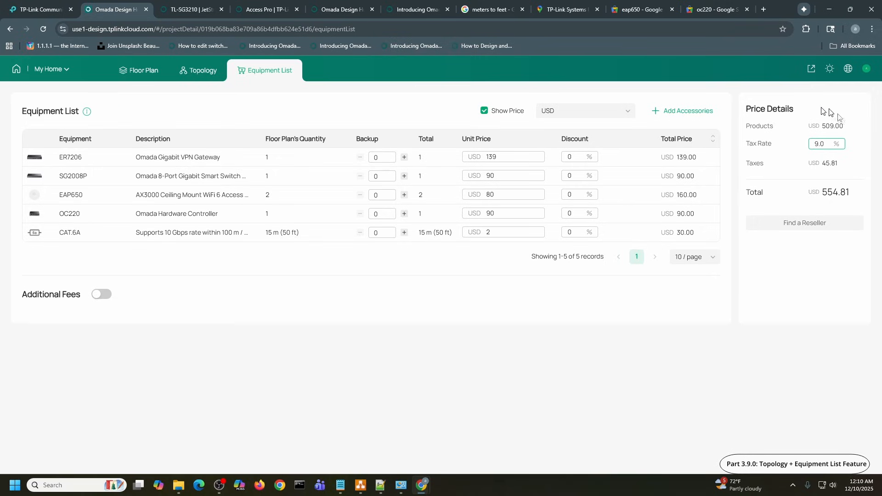
click(770, 299)
- Enable additional fees for the equipment list and add the Installation and Commissioning fee
click(104, 296)
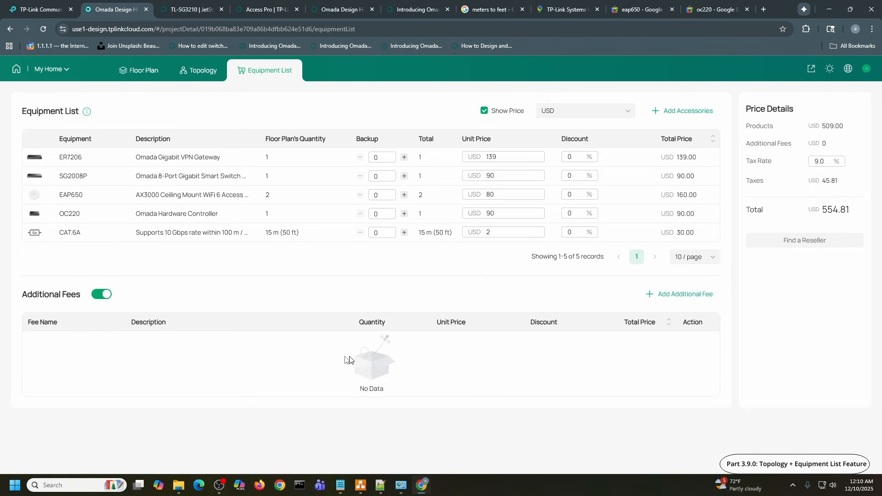
click(693, 298)
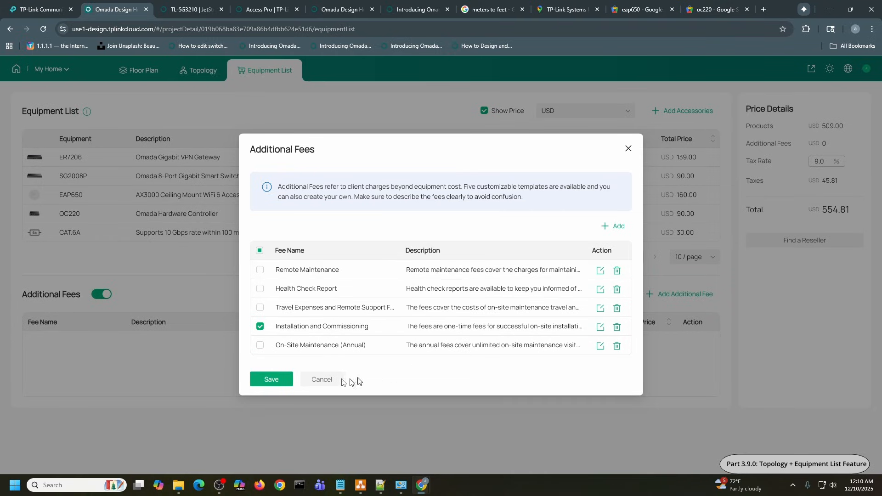
click(275, 378)
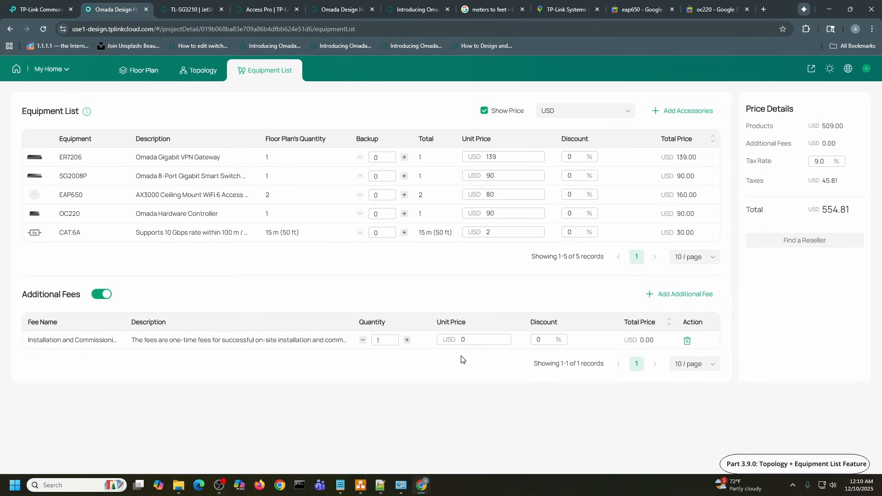
- Set the unit price of the Installation and Commissioning fee to 200 USD
click(493, 343)
text(2)
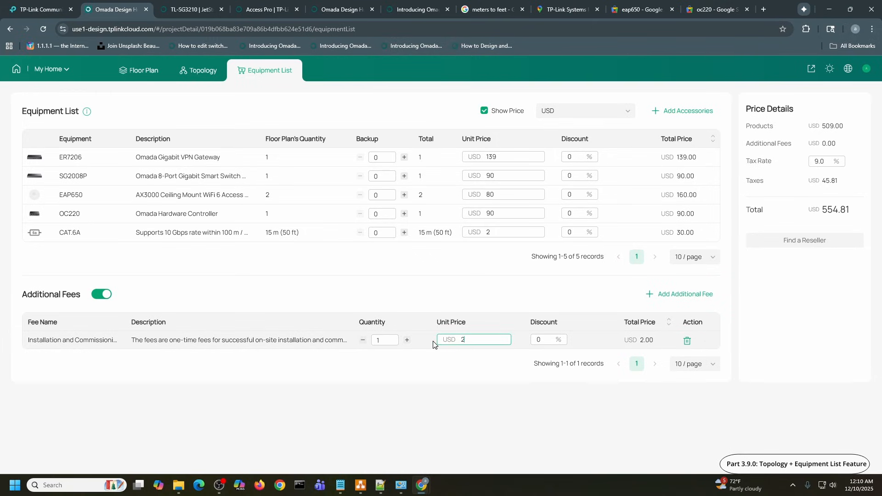
text(00)
key(Tab)
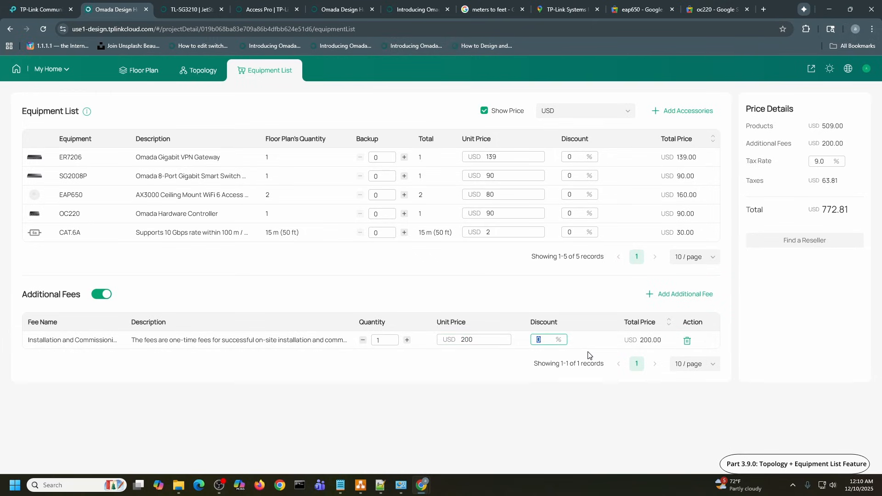
click(761, 365)
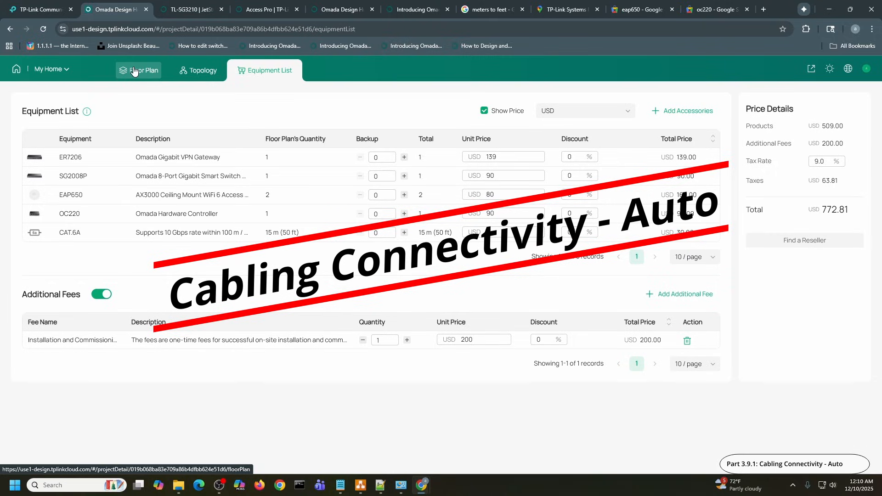
- Return to the floor plan and delete the EAP650 access points in the dining room and the bedroom
click(133, 71)
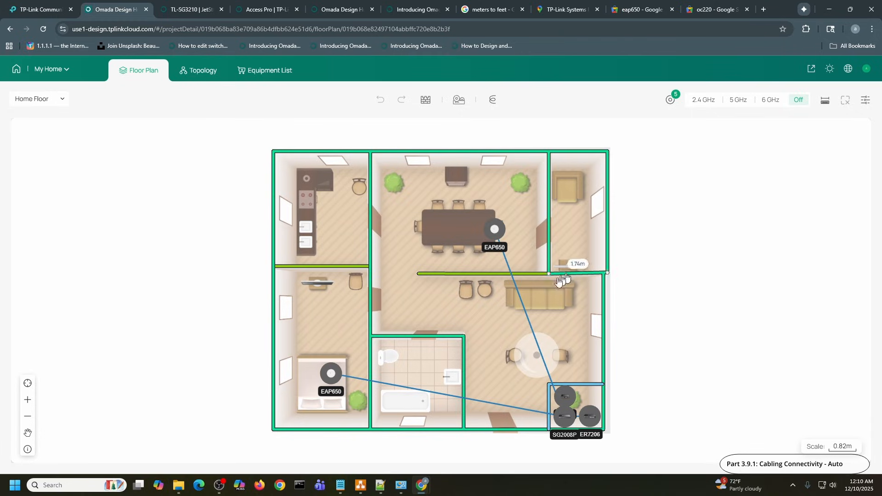
click(494, 231)
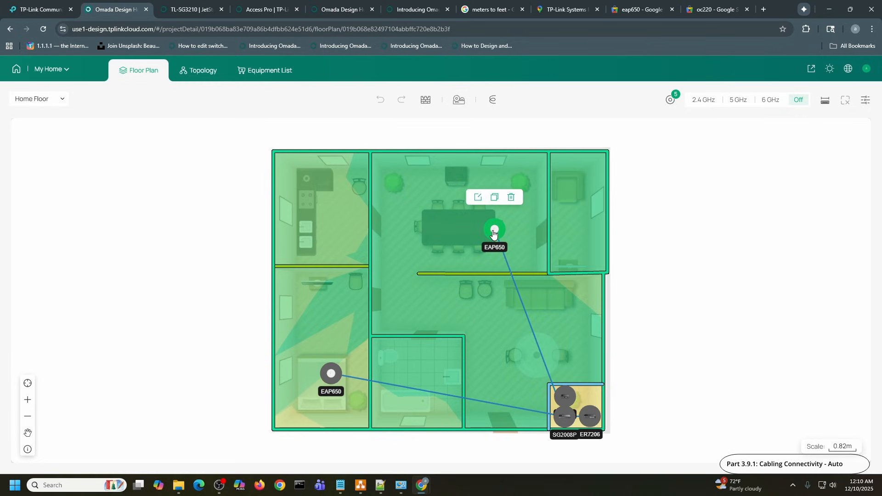
click(511, 197)
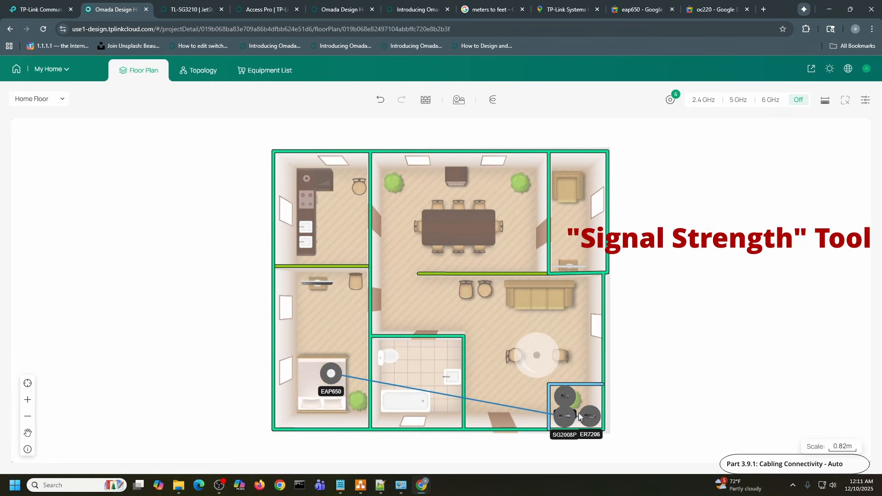
click(330, 376)
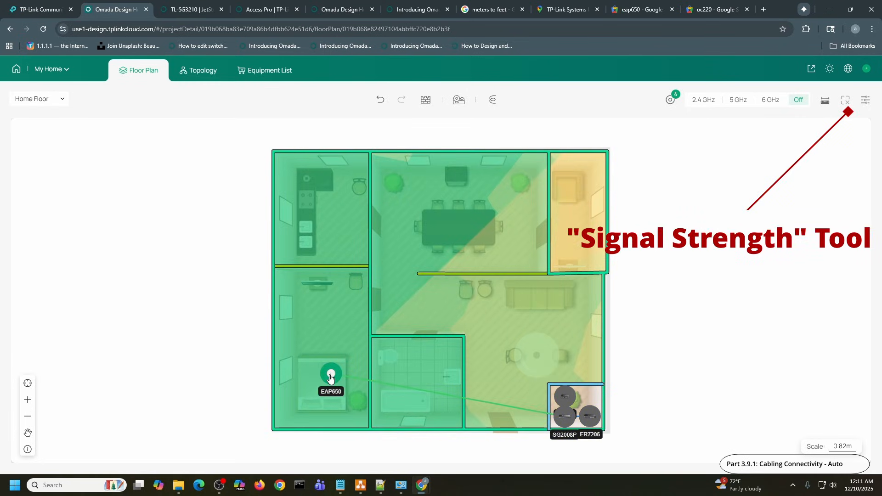
click(347, 342)
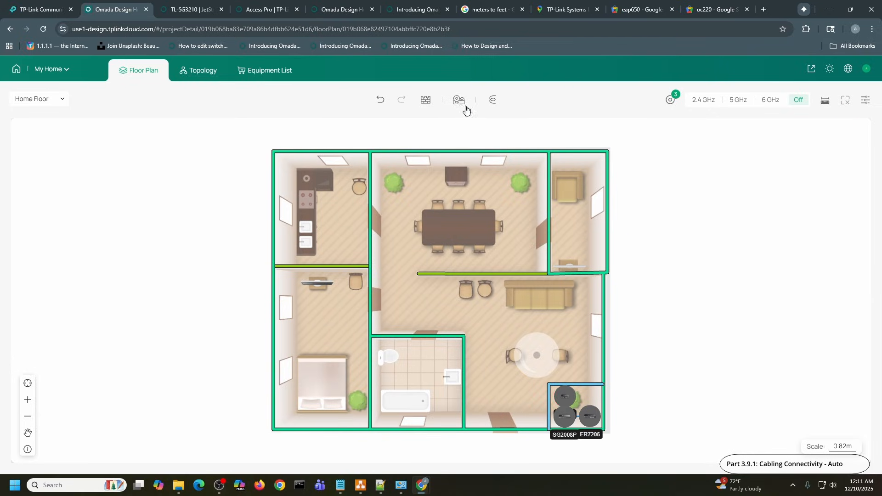
- Deploy EAP610 access points automatically on the floor with AI Devices, searching for 610, and apply the proposed placement
mouse_move(463, 106)
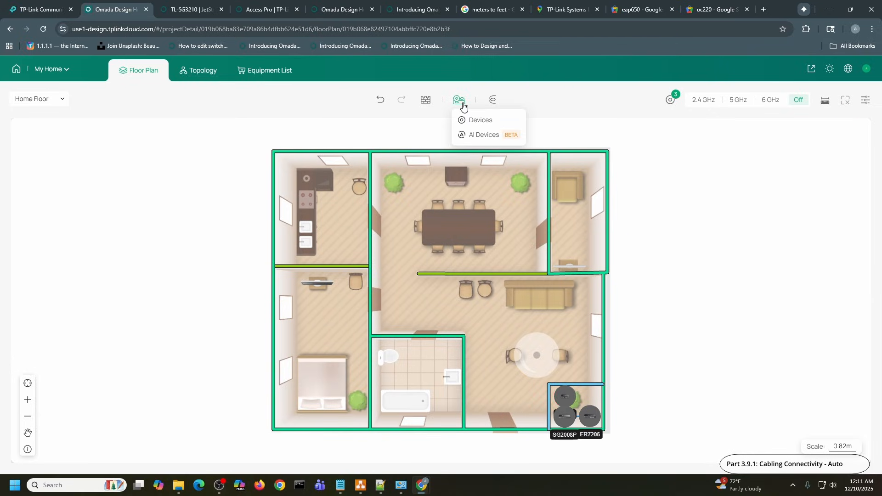
click(476, 135)
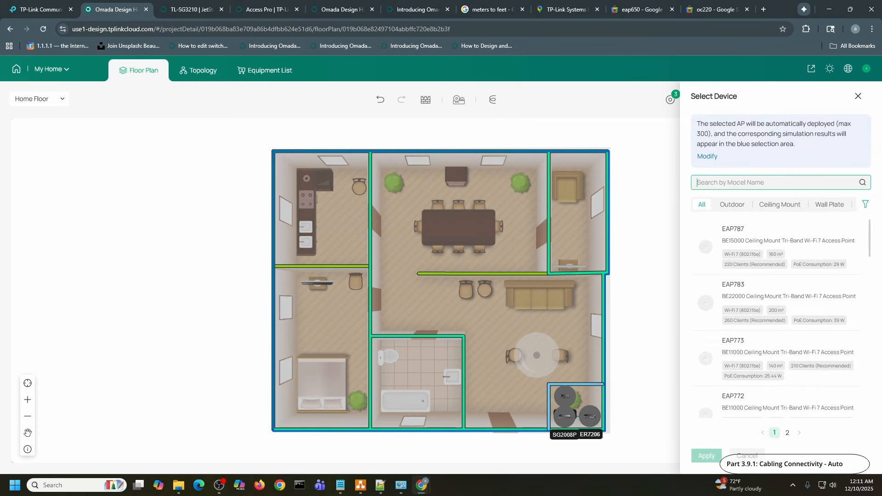
text(6)
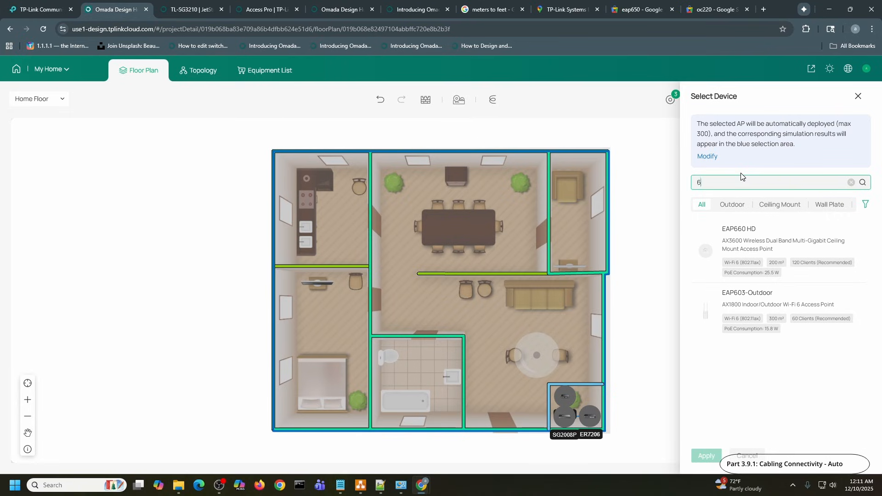
text(10)
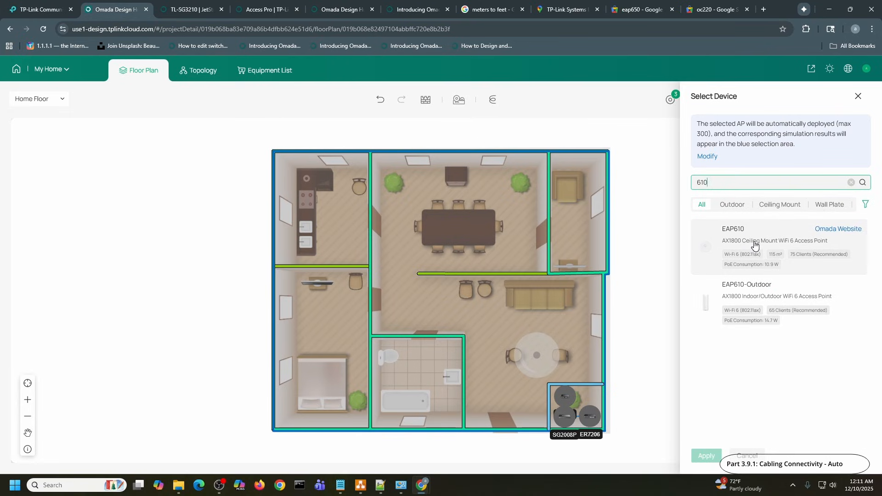
click(755, 246)
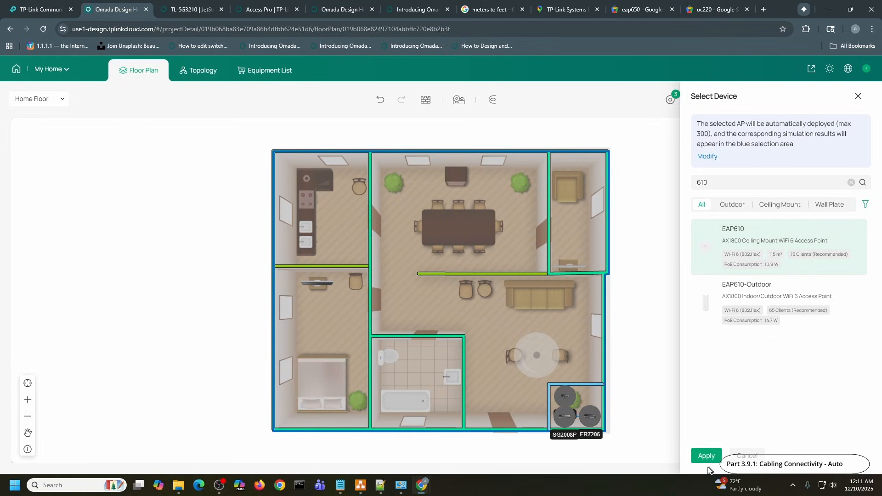
click(706, 457)
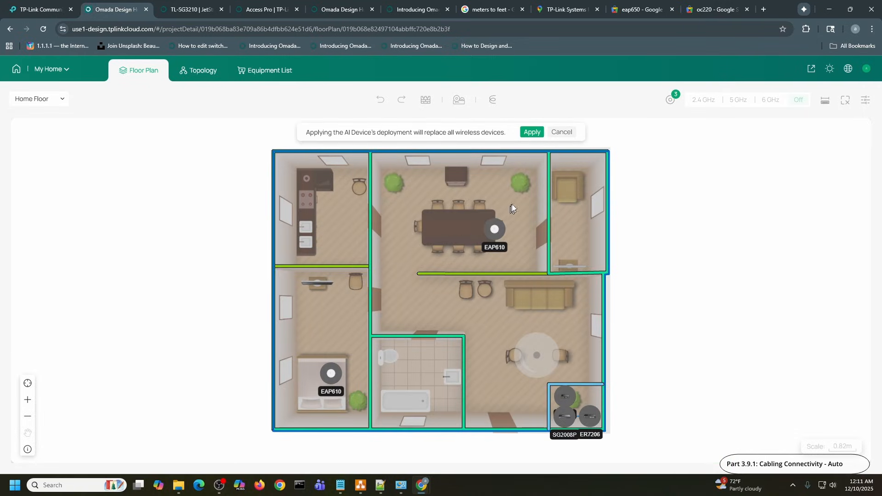
click(533, 133)
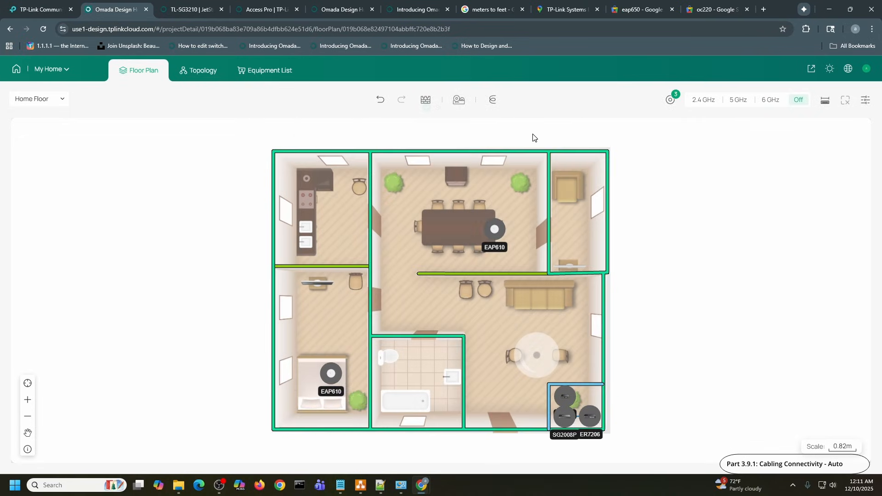
- Run auto cabling for the current floor and accept all proposed connections between the devices
click(493, 102)
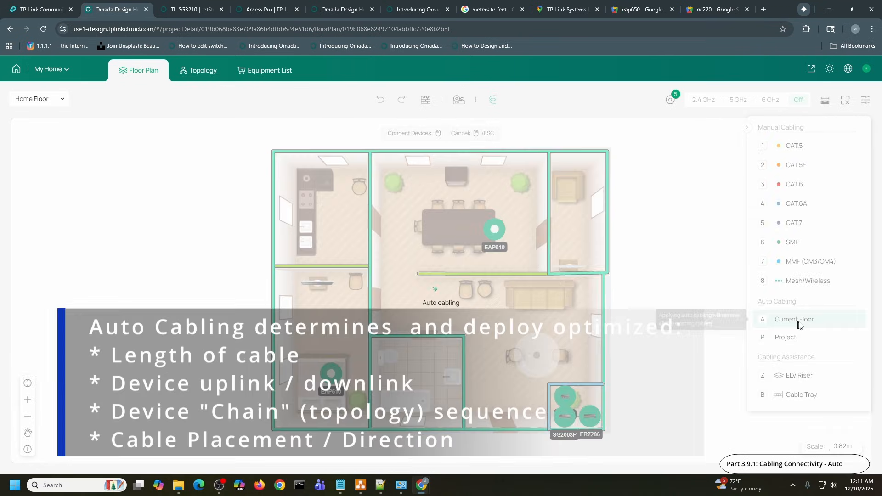
click(799, 326)
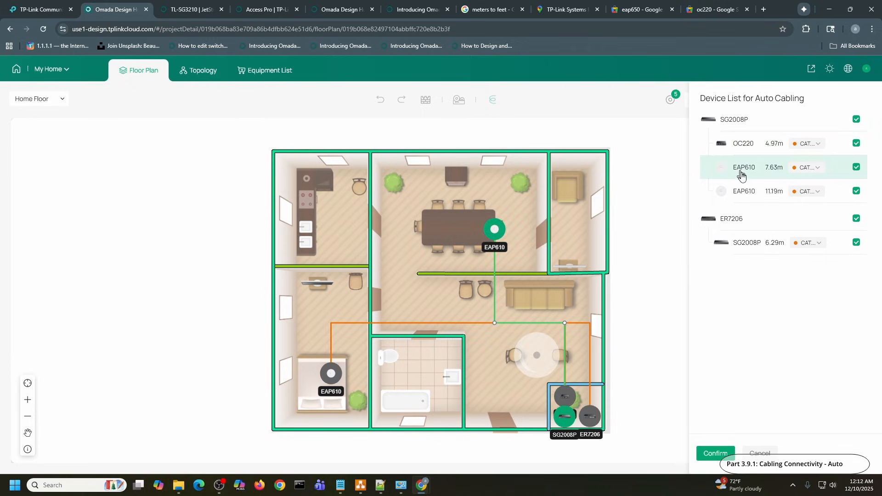
click(717, 455)
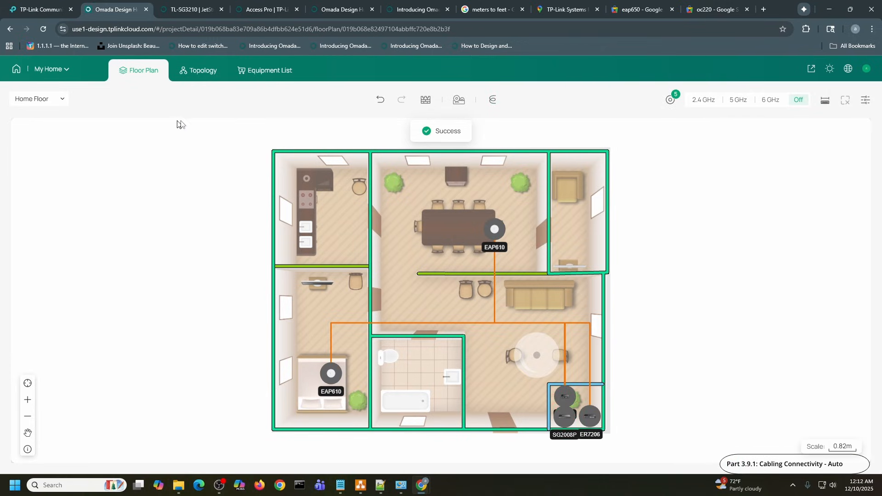
- Review the topology of the auto-cabled gateway, switch, controller and EAP610 access points, and return to the floor plan
click(191, 75)
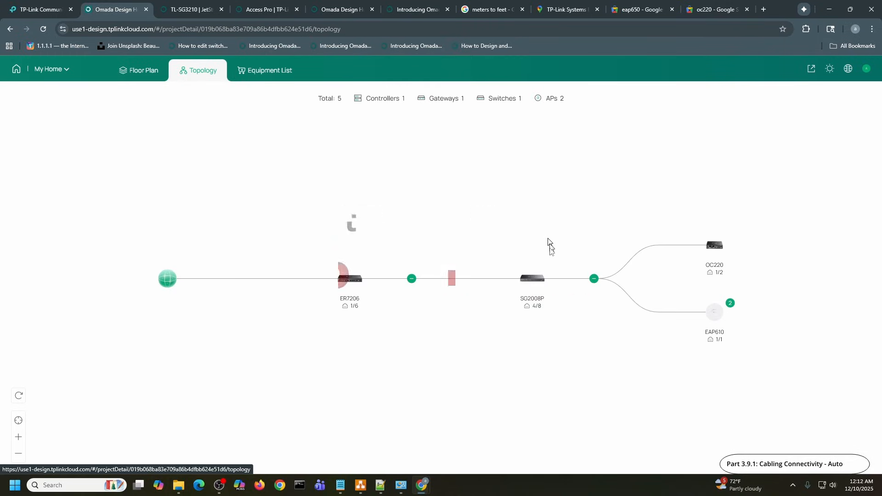
mouse_move(310, 291)
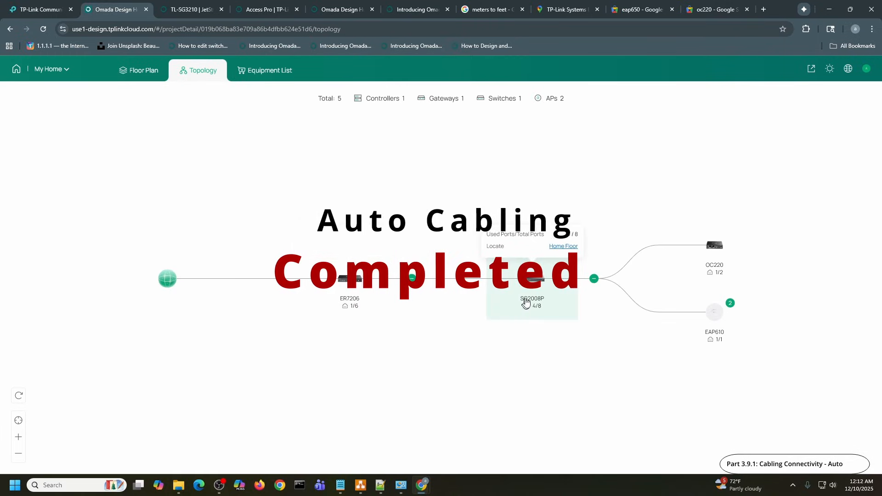
mouse_move(721, 266)
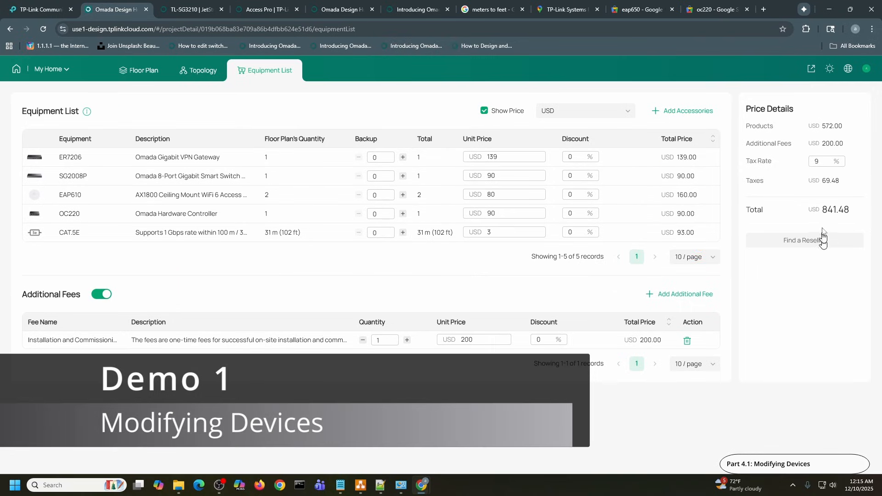
click(131, 75)
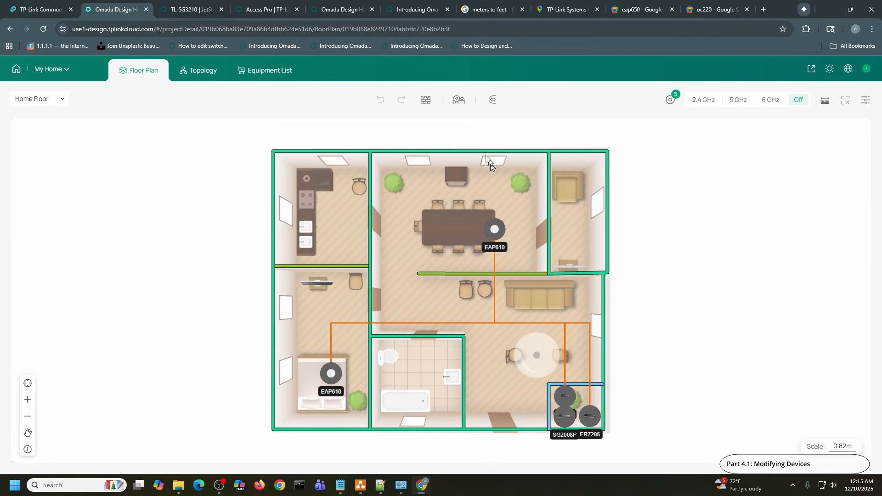
- Replace the ER7206 gateway in the corner network closet with an ER605 gateway at the same spot
click(459, 101)
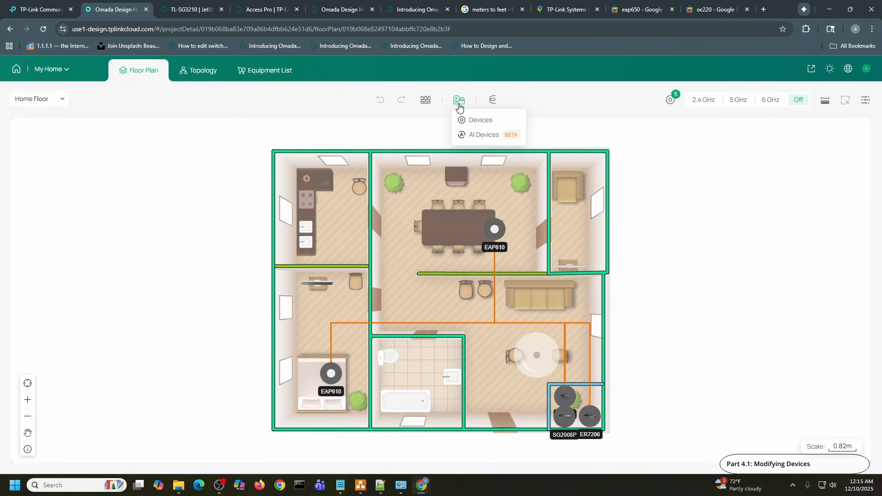
click(480, 120)
click(590, 417)
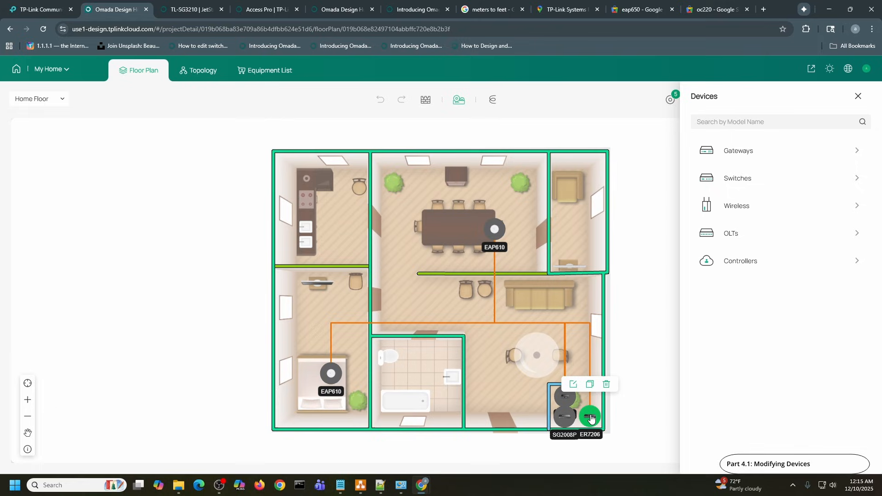
click(606, 386)
click(750, 160)
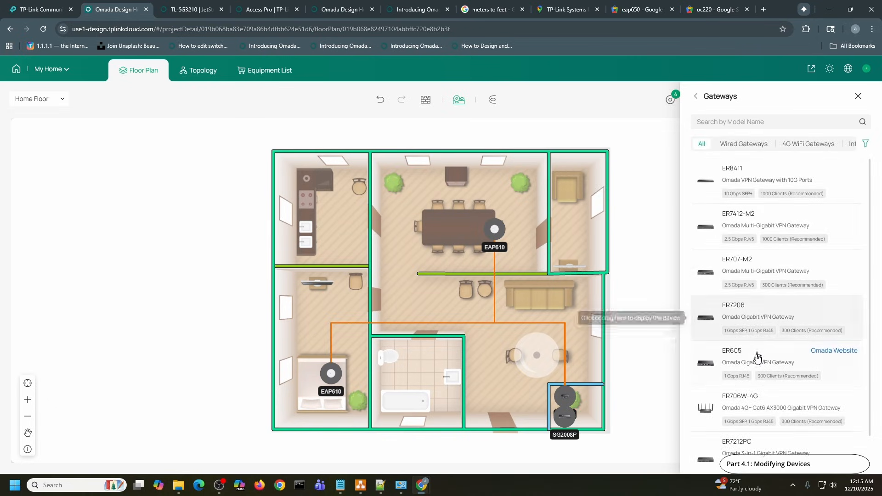
click(757, 358)
click(591, 416)
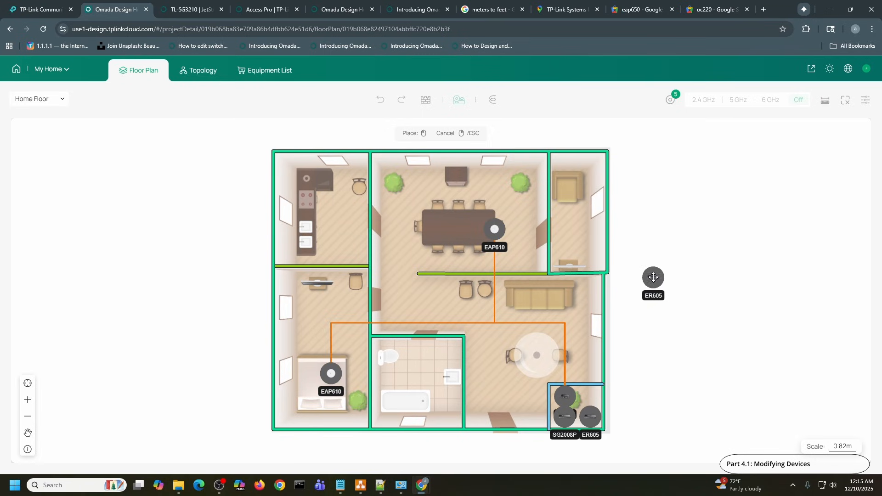
right_click(654, 276)
- Run auto cabling for the current floor and accept all proposed connections, including the ER605 to the SG2008P switch
click(493, 99)
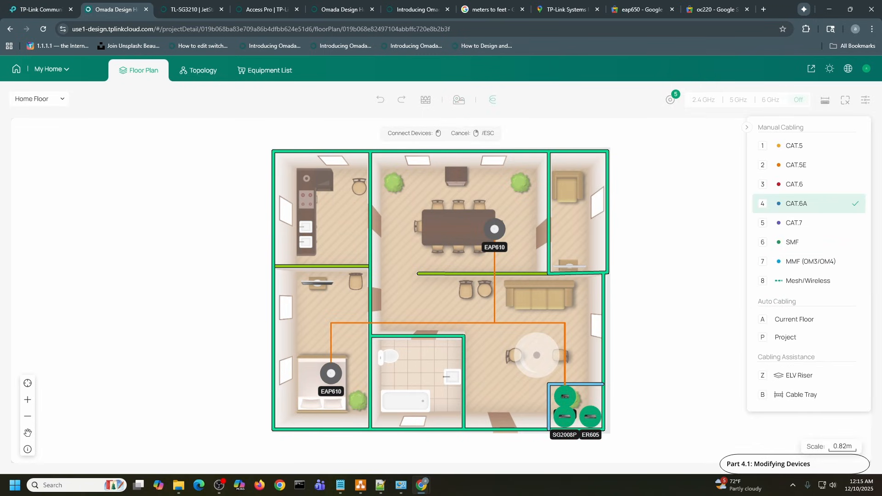
click(796, 323)
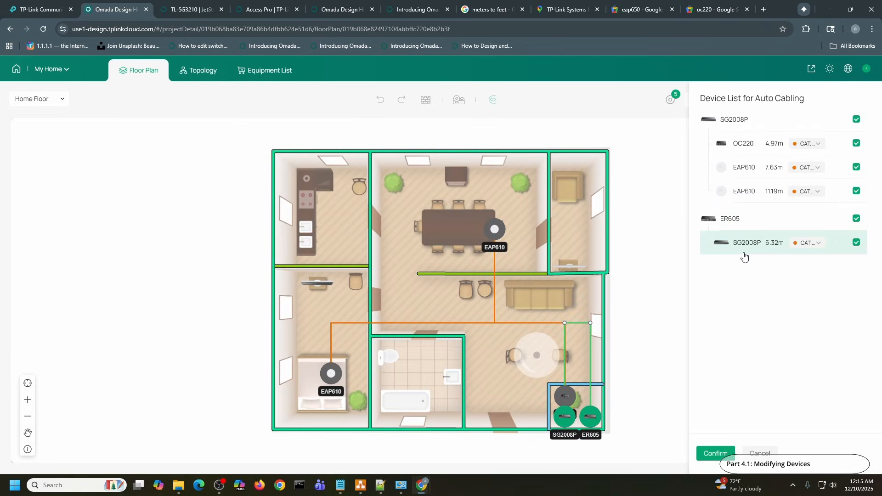
click(716, 453)
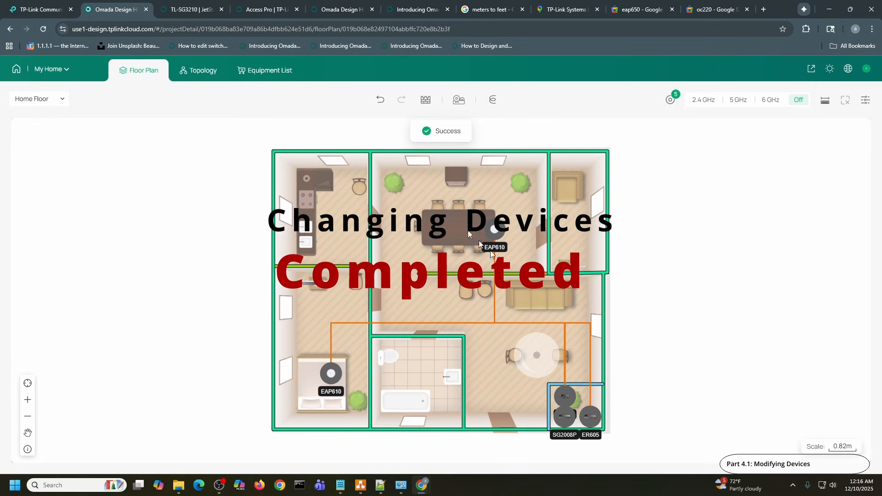
- Check the updated topology and equipment list, and open the ER605 gateway's unit price for editing
click(198, 70)
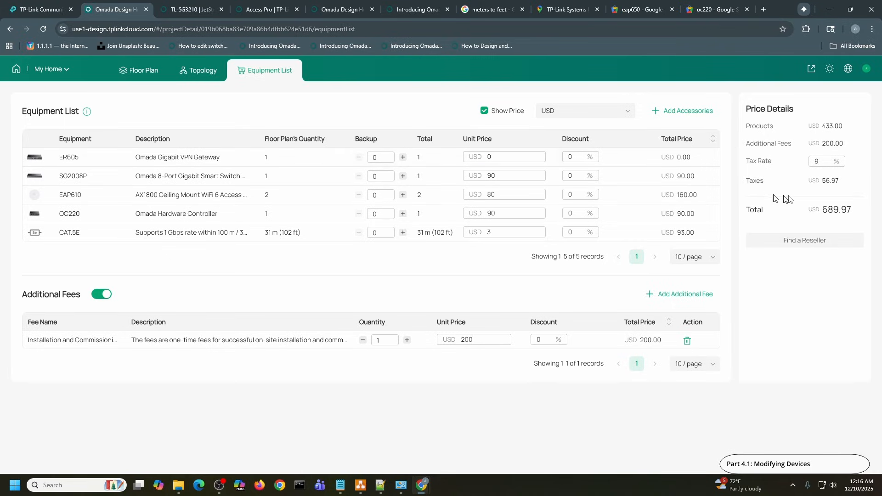
click(505, 157)
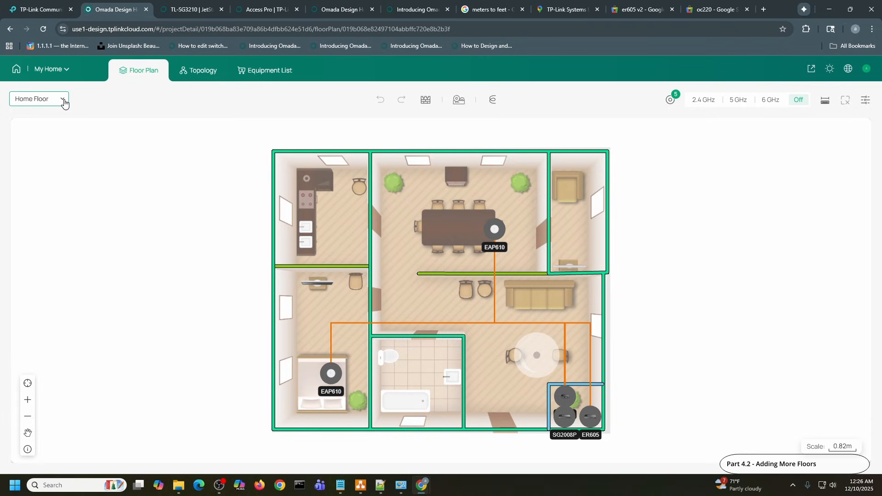
- Add a floor from home.jpg named Second Floor, with floor number 2, 3 m ceiling height and the Individual Room layout
click(64, 101)
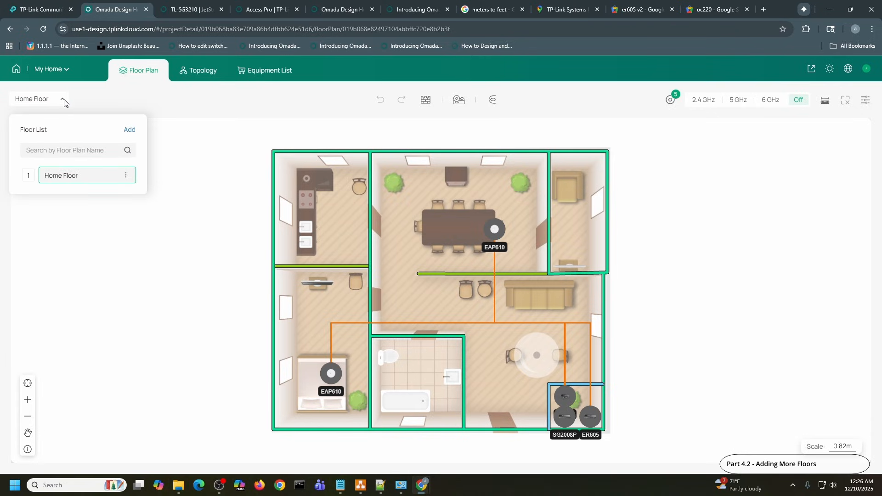
click(131, 131)
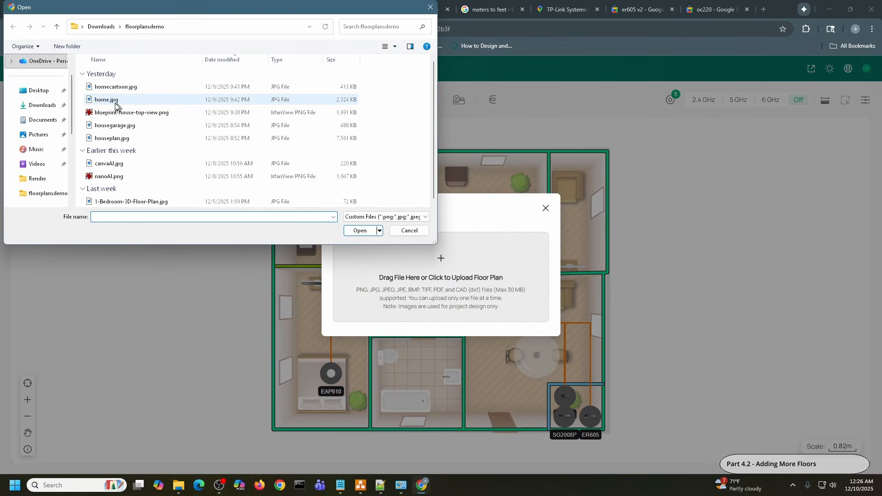
double_click(110, 101)
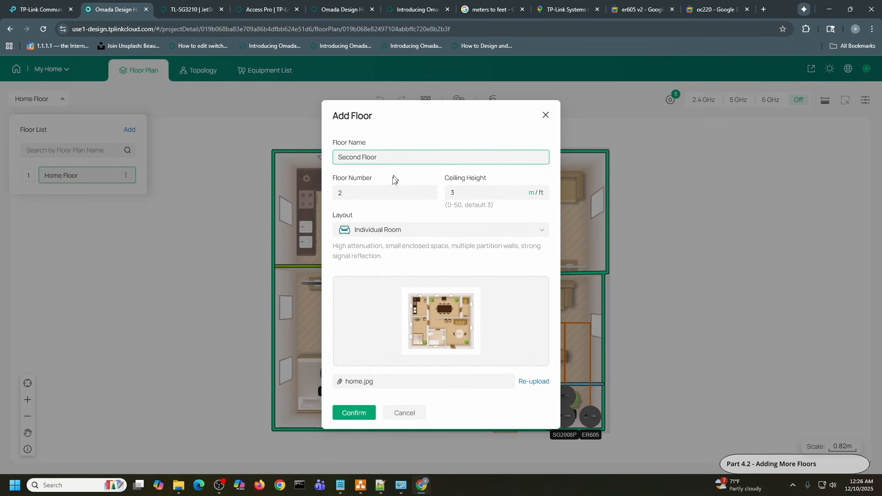
click(451, 245)
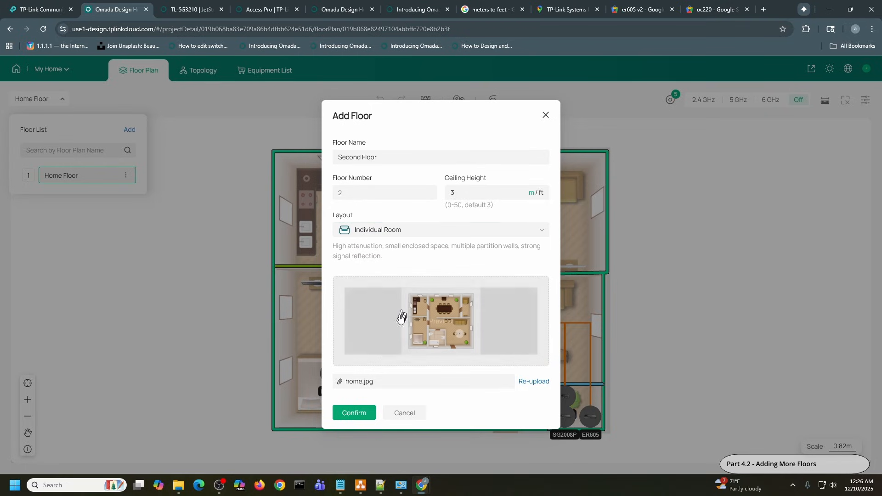
click(358, 416)
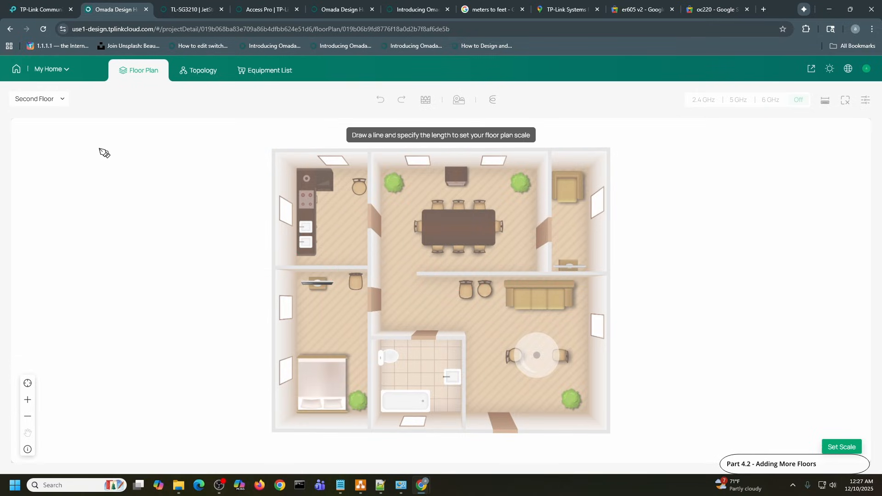
- Switch back to Home Floor and place a Computer Room ELV riser in the network closet, just above the ER605 gateway
click(64, 98)
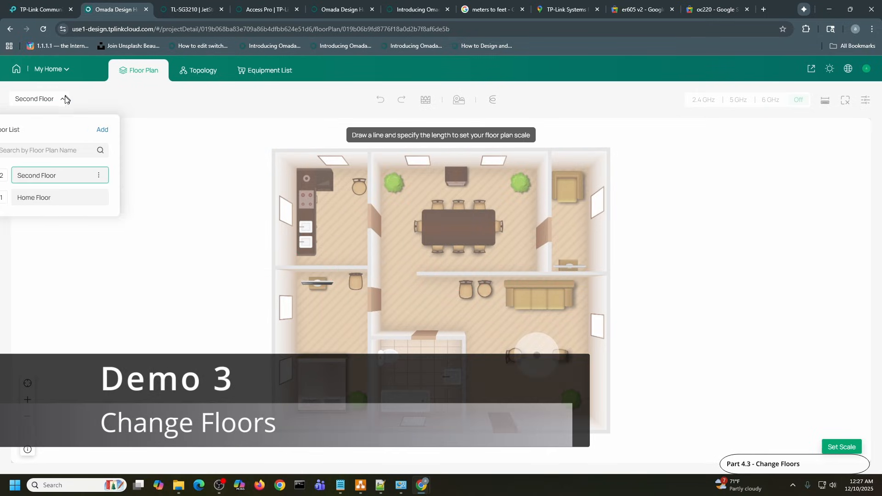
click(58, 198)
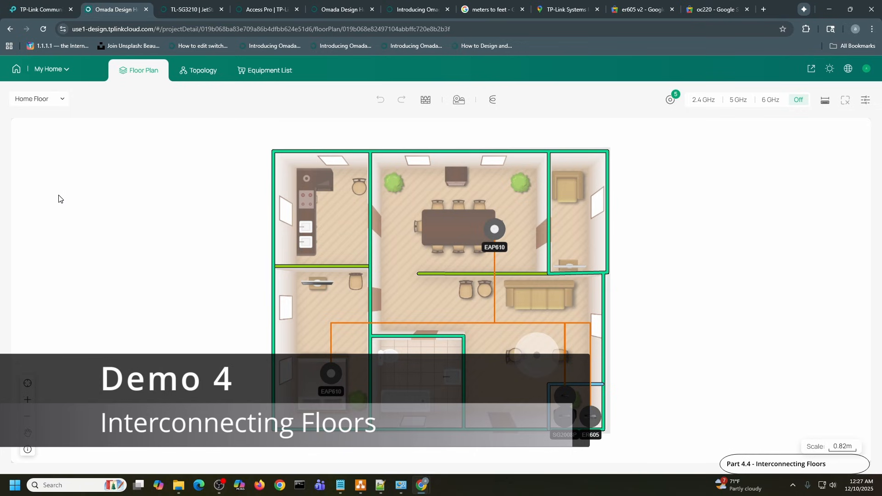
click(493, 100)
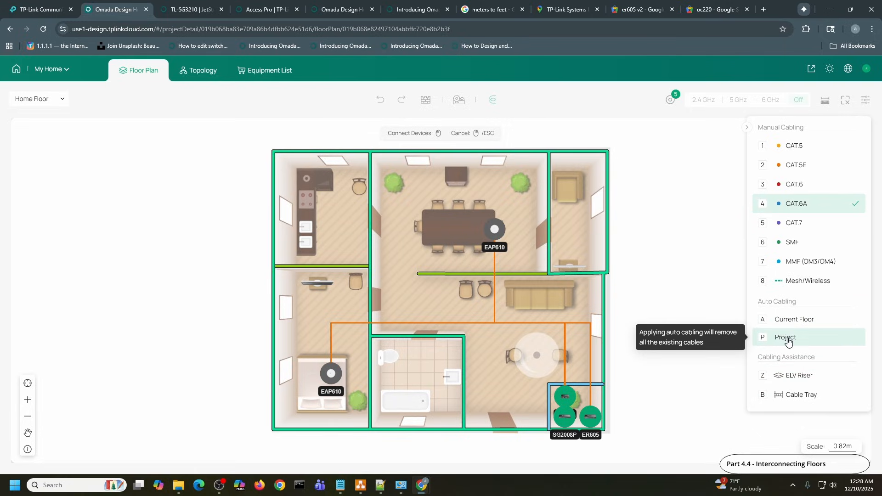
right_click(655, 294)
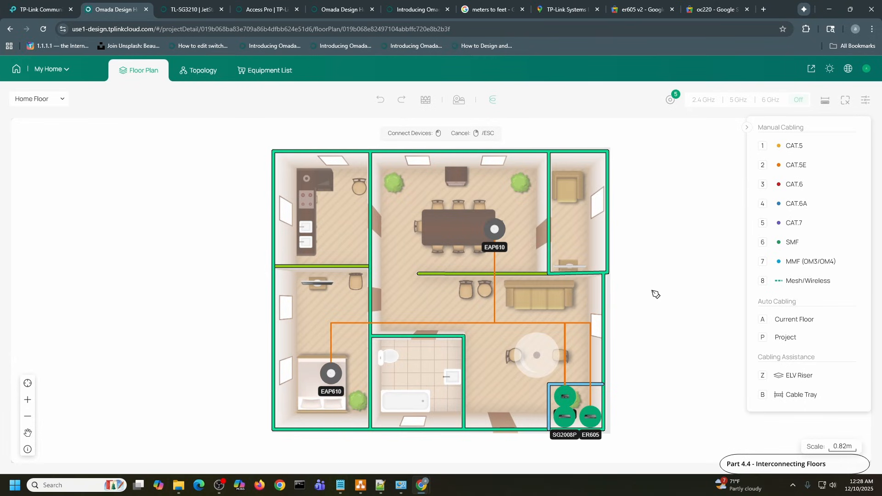
click(803, 382)
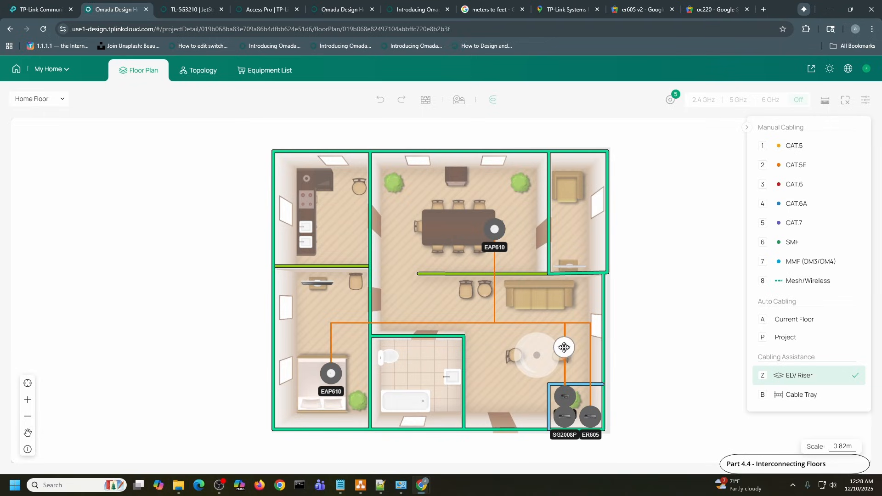
click(590, 395)
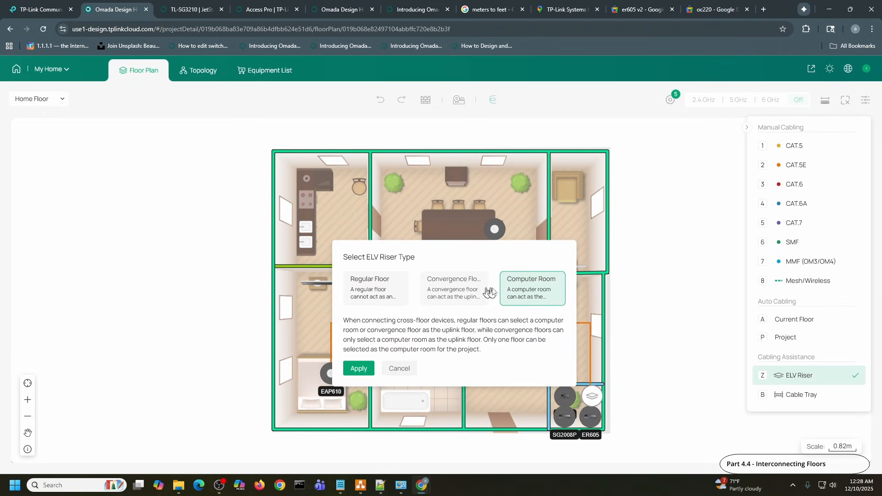
click(360, 368)
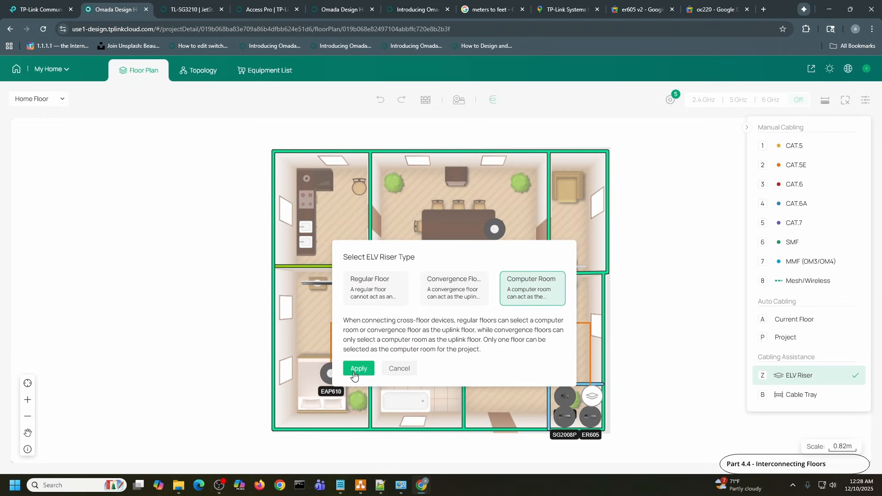
key(4)
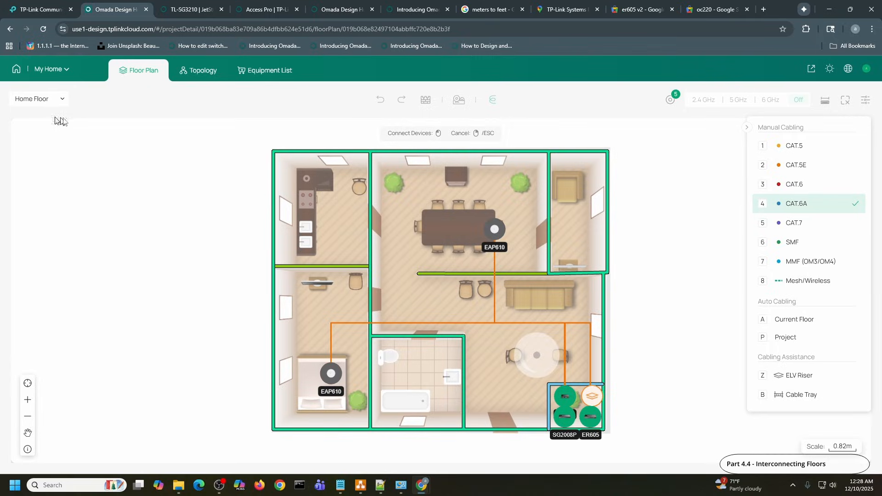
- Switch to Second Floor, set its scale with a line along the upper outer wall, and add walls over the plan
click(37, 104)
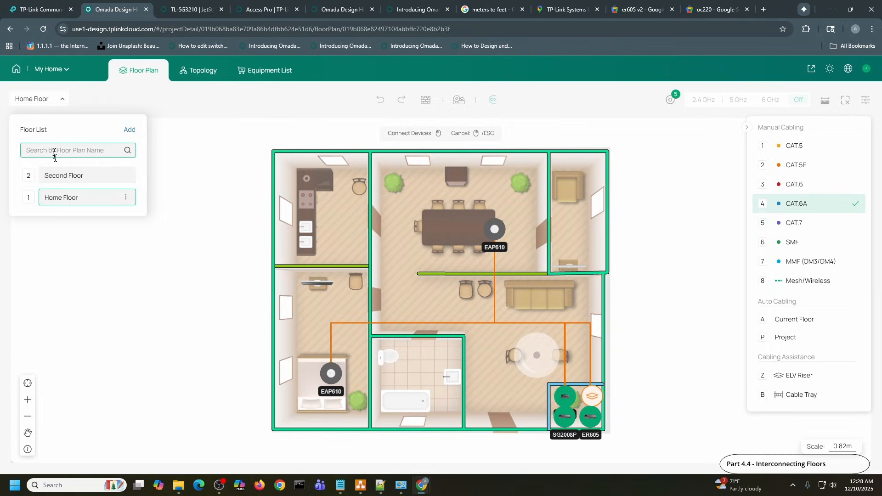
click(57, 175)
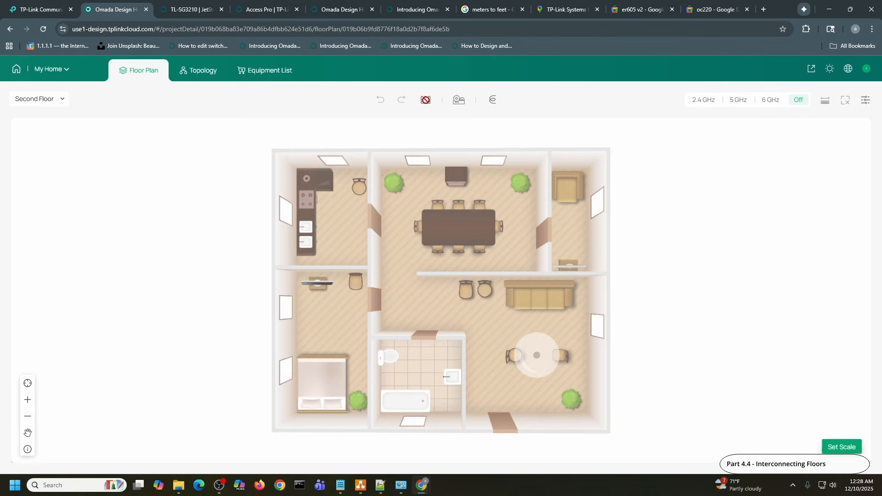
click(426, 100)
drag(271, 146, 610, 153)
click(651, 192)
click(698, 214)
click(644, 244)
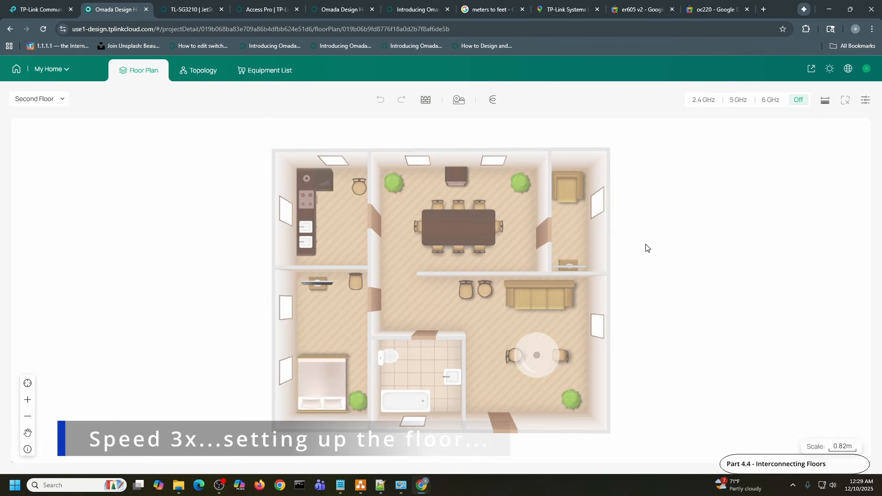
click(425, 100)
click(433, 134)
- Deploy EAP650 access points automatically on Second Floor with AI Devices, searching for 650, and apply the proposed placement
click(459, 100)
click(483, 135)
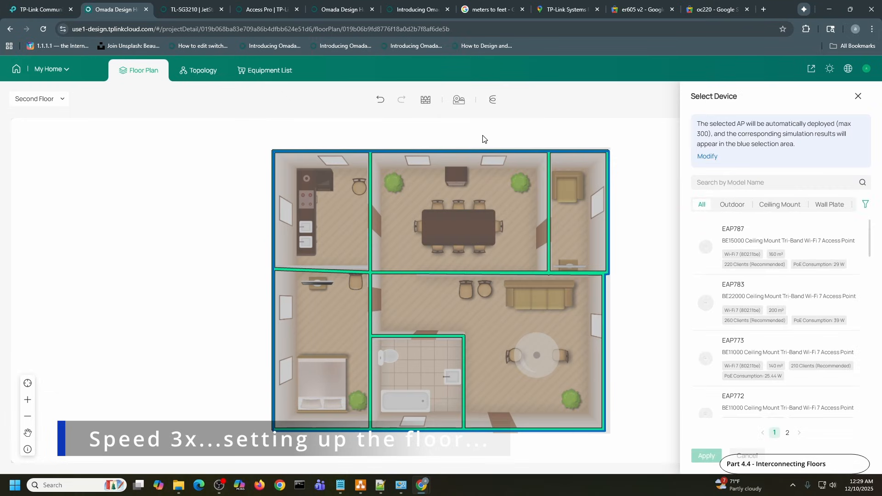
click(754, 183)
text(650)
click(741, 243)
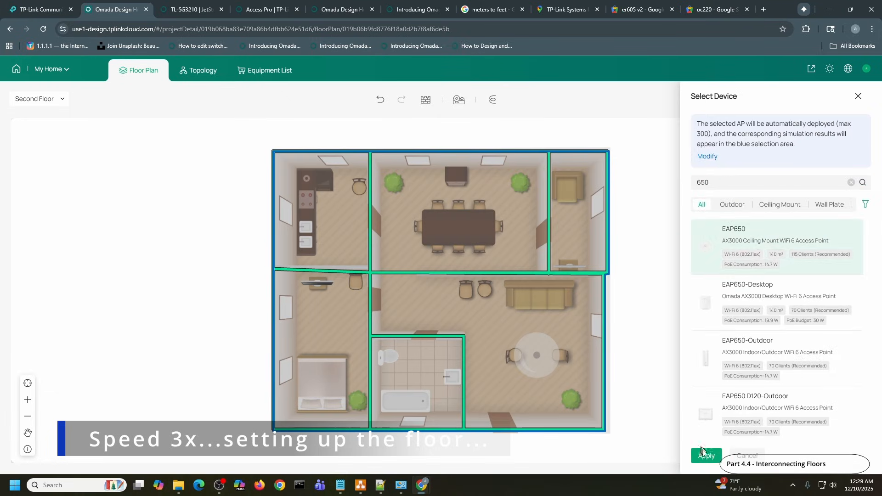
click(707, 453)
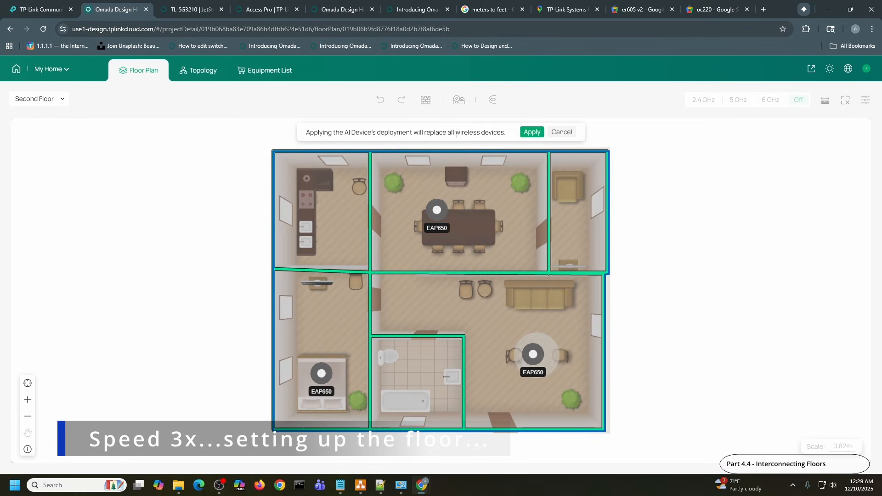
click(532, 132)
- Place a Regular Floor ELV riser on Second Floor in the lower-right corner of the living area
click(493, 100)
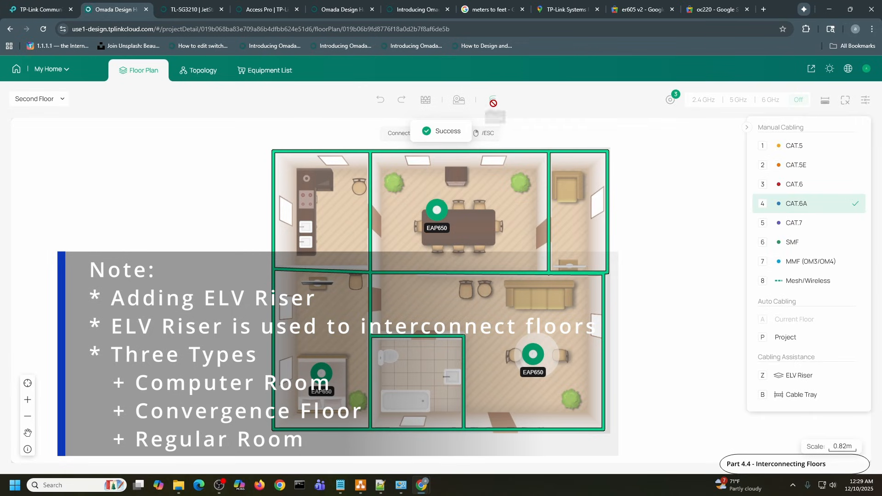
click(786, 375)
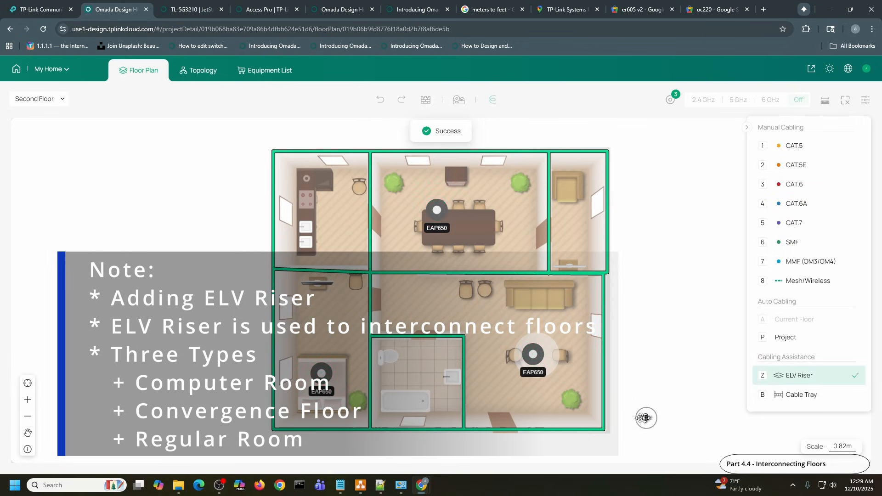
click(586, 415)
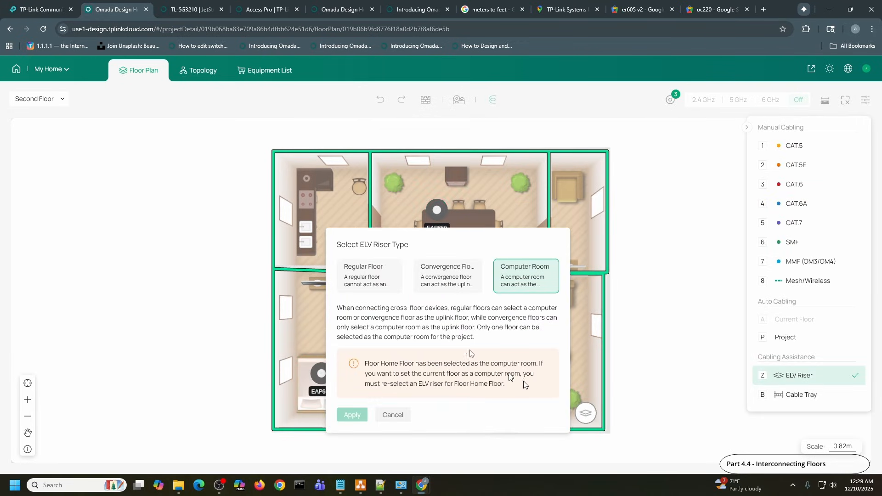
click(367, 282)
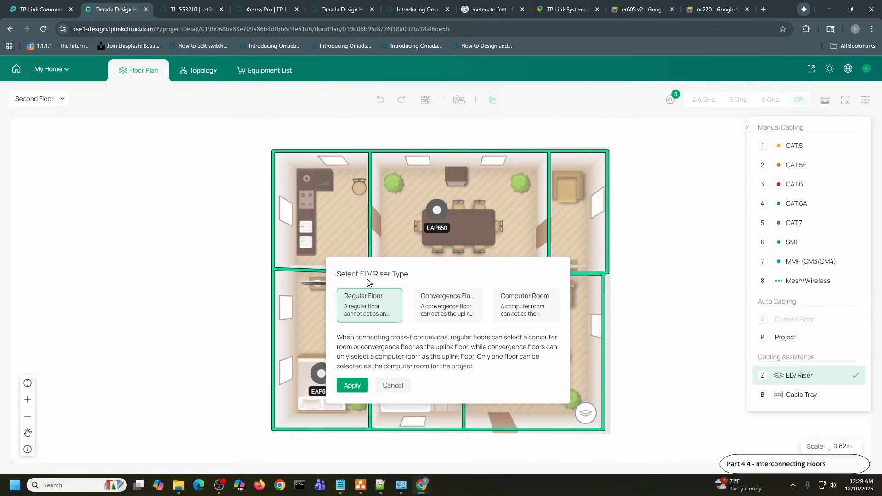
click(363, 386)
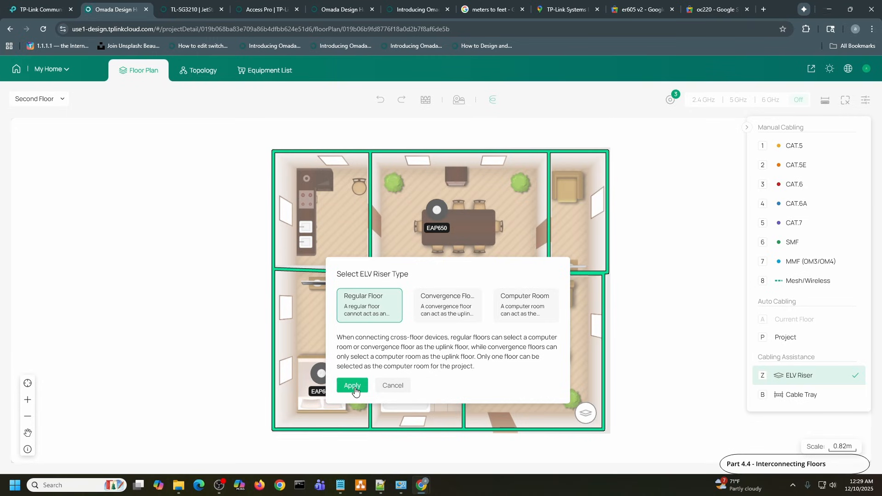
- Search the switches for sg2008 and place an SG2008P on Second Floor, immediately beside the ELV riser in the living area
click(459, 107)
click(482, 118)
click(753, 174)
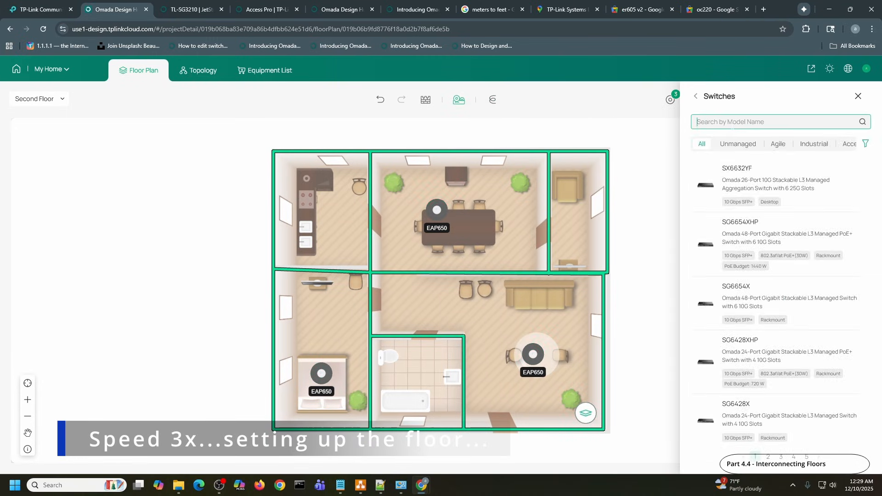
text(sg2008)
click(728, 180)
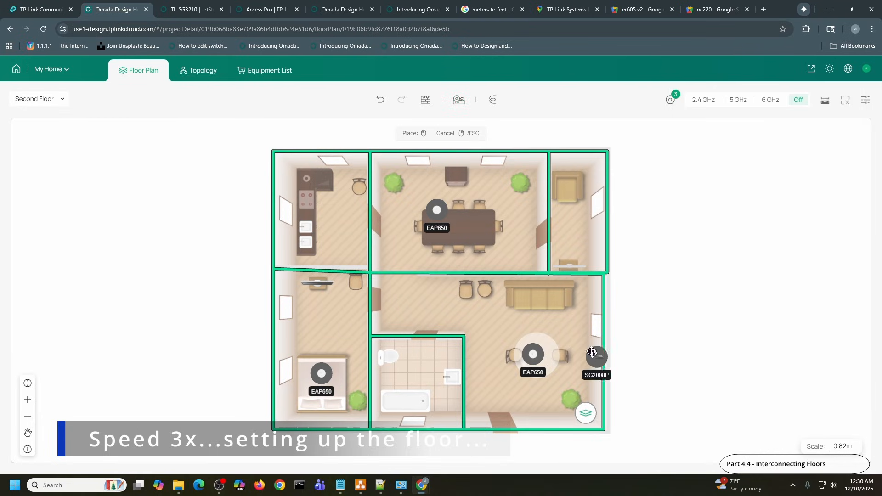
click(565, 415)
key(Escape)
- Start project-wide auto cabling and link the Second Floor regular riser to the Home Floor computer room in the global configuration
click(492, 99)
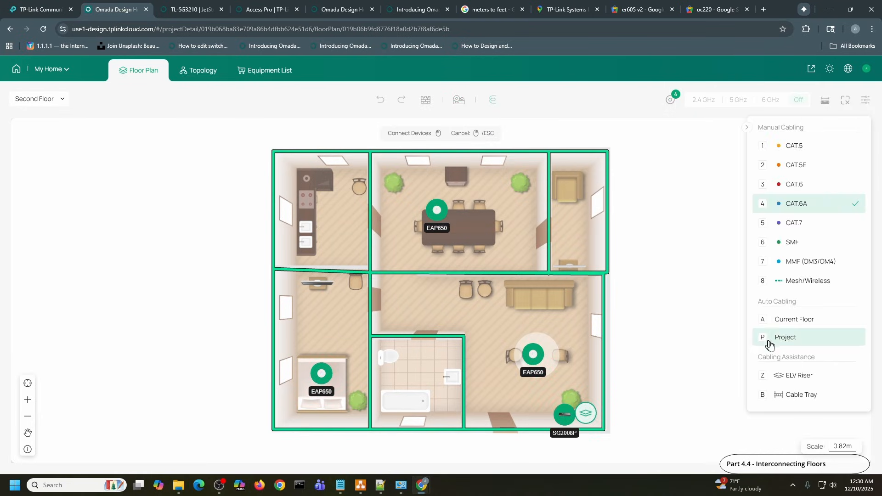
click(768, 339)
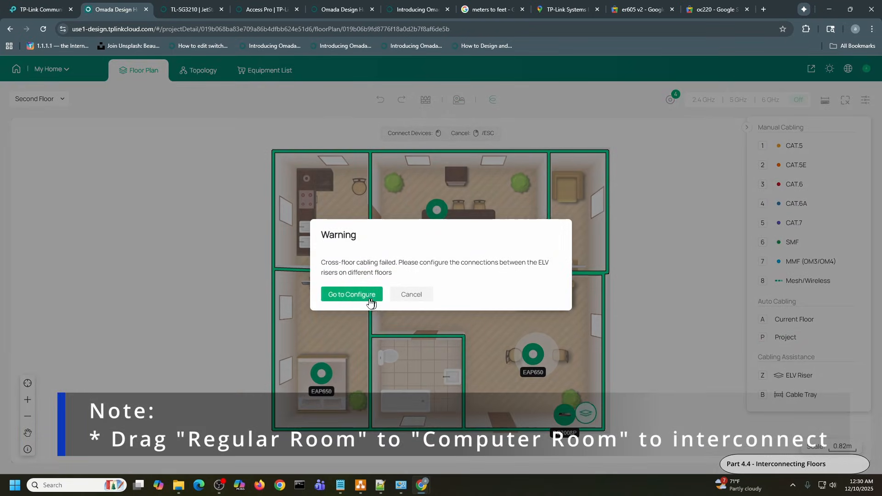
click(371, 302)
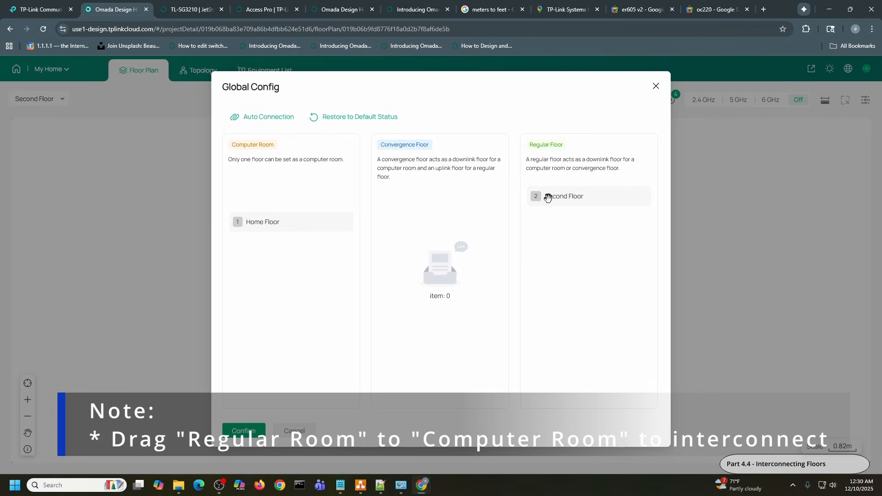
drag(546, 198, 285, 229)
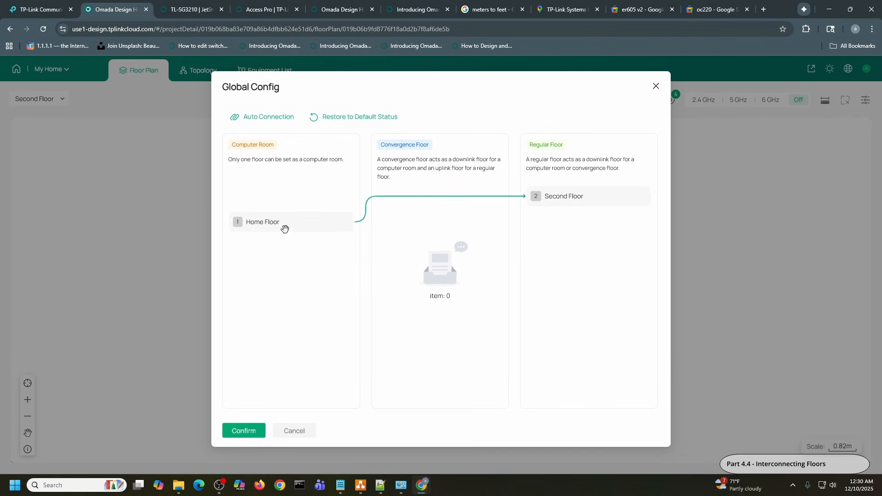
click(245, 432)
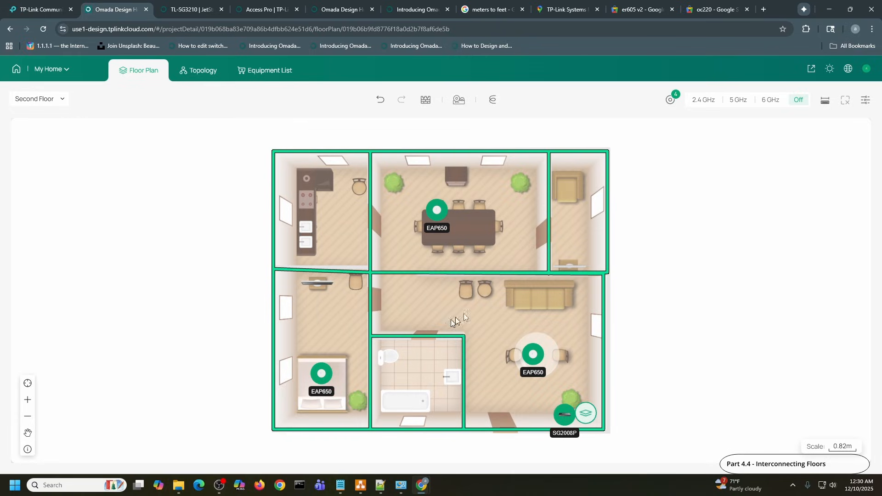
- Run auto cabling for the whole project and accept the proposed connections for all listed devices
click(491, 99)
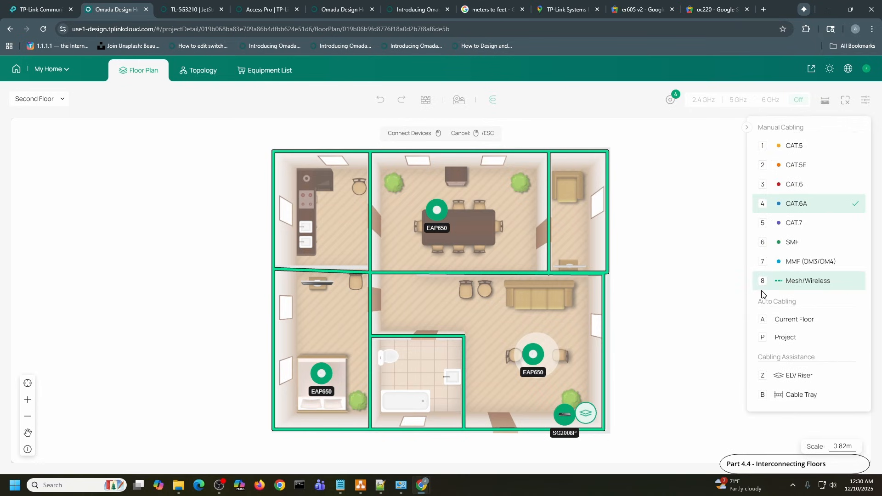
click(784, 338)
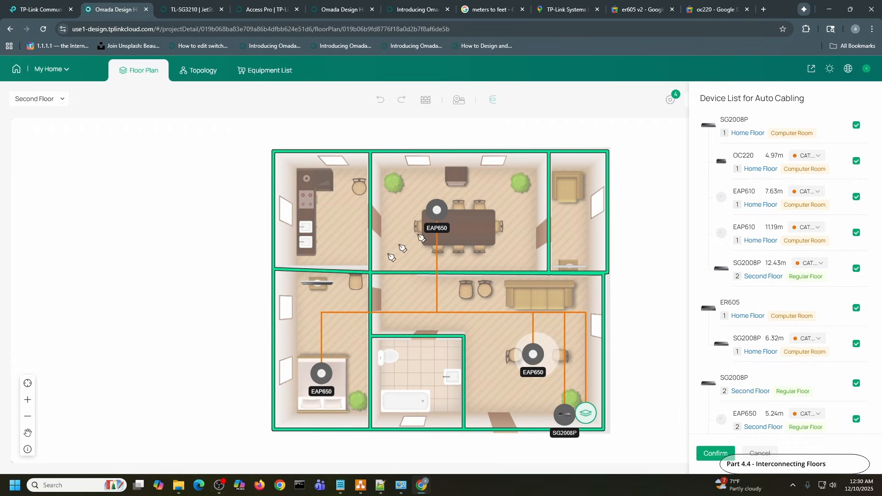
click(706, 457)
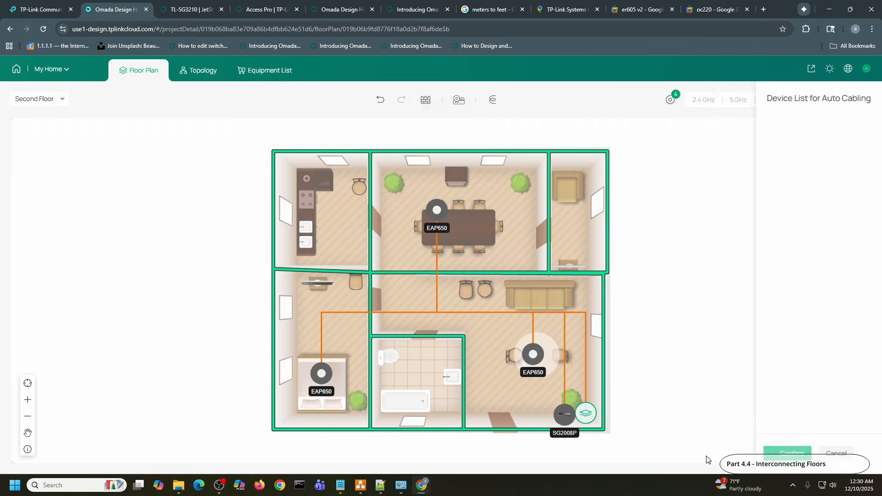
- Review the network topology, checking the Second Floor SG2008P switch and expanding the grouped EAP650 and EAP610 access points
click(202, 71)
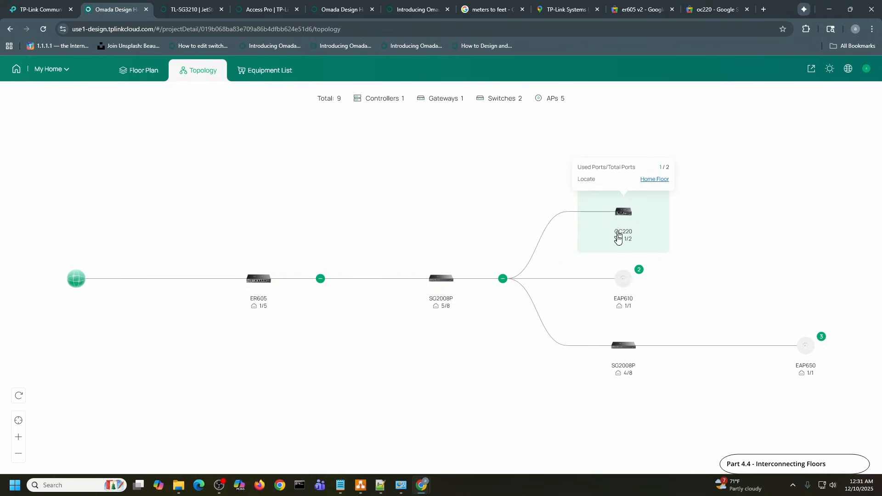
mouse_move(623, 348)
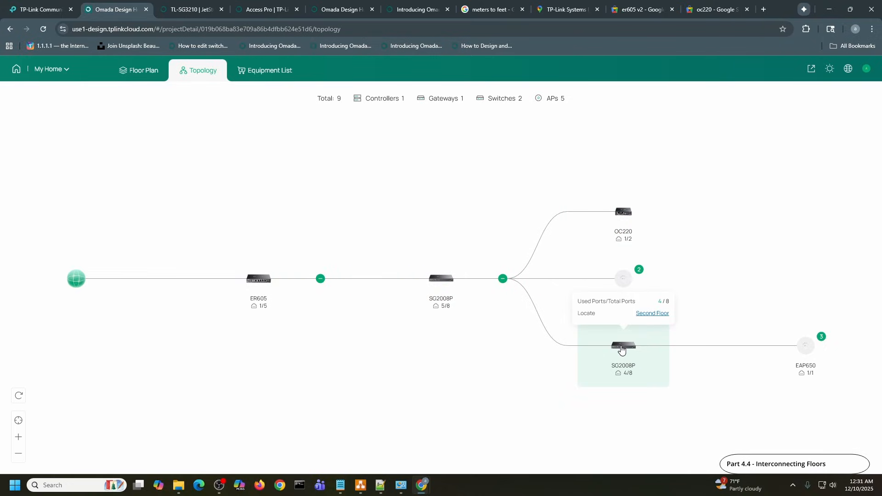
click(806, 357)
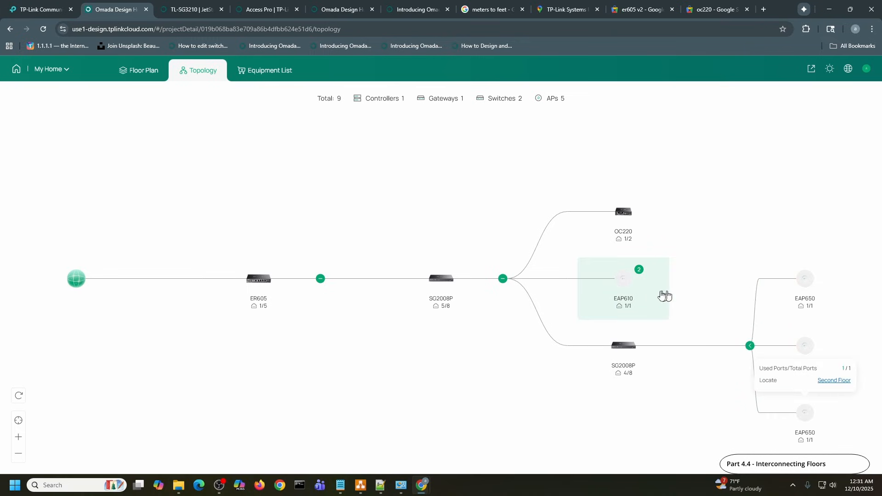
click(624, 287)
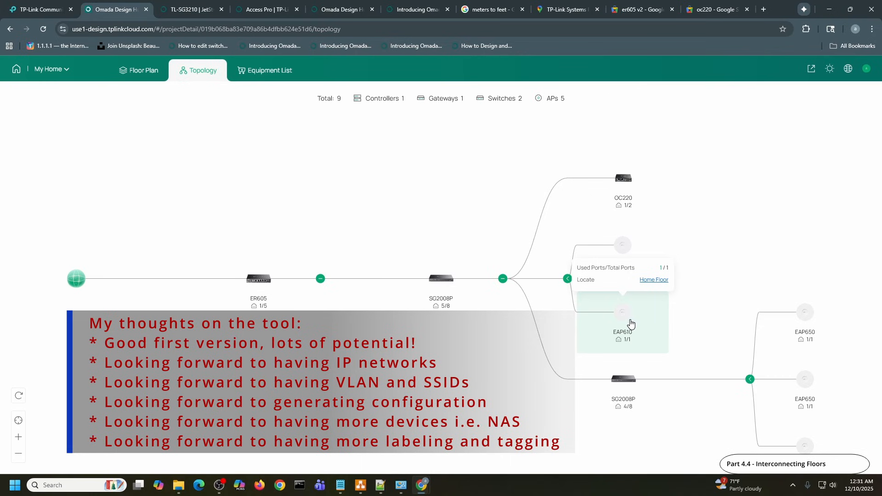
- Set the EAP650 unit price to 90 USD in the equipment list
click(261, 71)
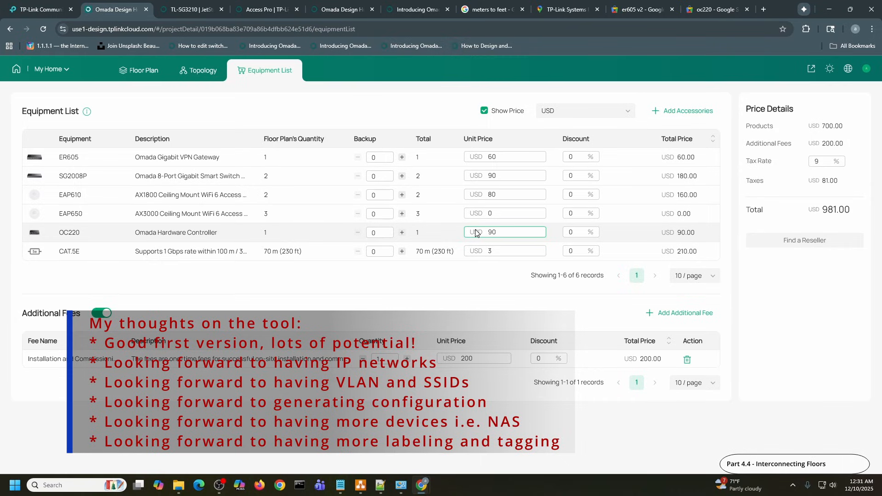
click(475, 213)
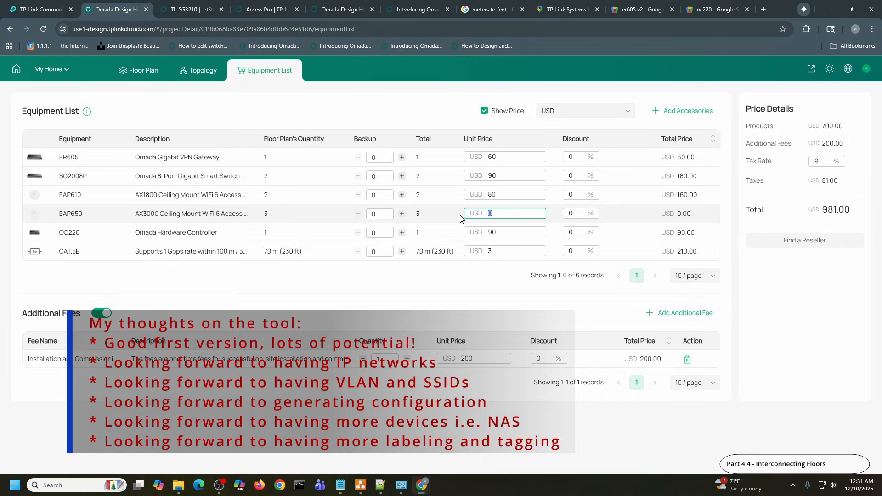
text(90)
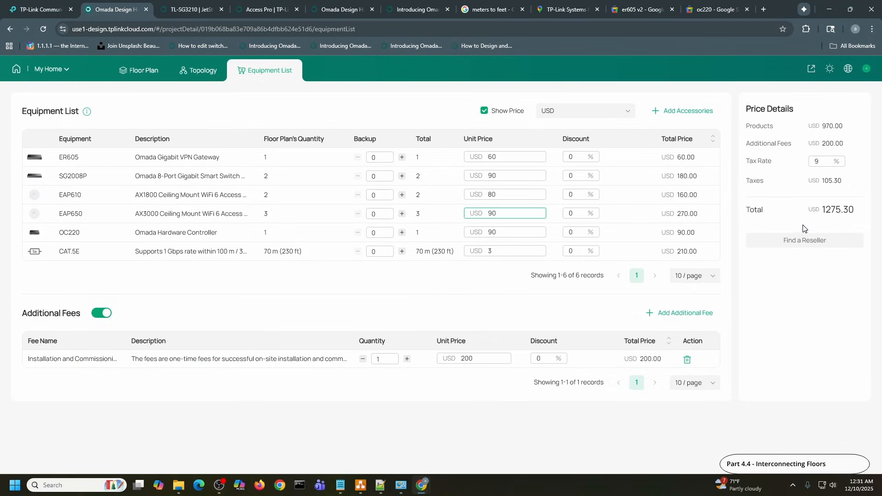
- Return to the floor plan and switch from Second Floor to Home Floor
click(146, 73)
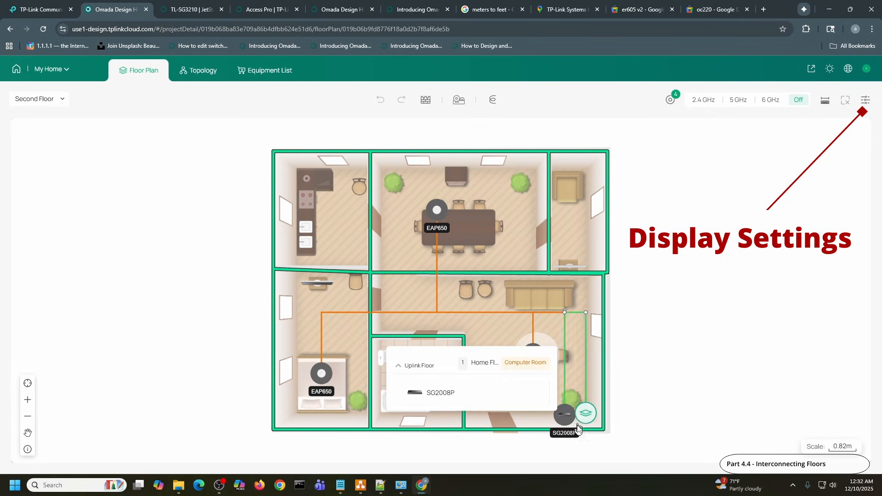
click(61, 100)
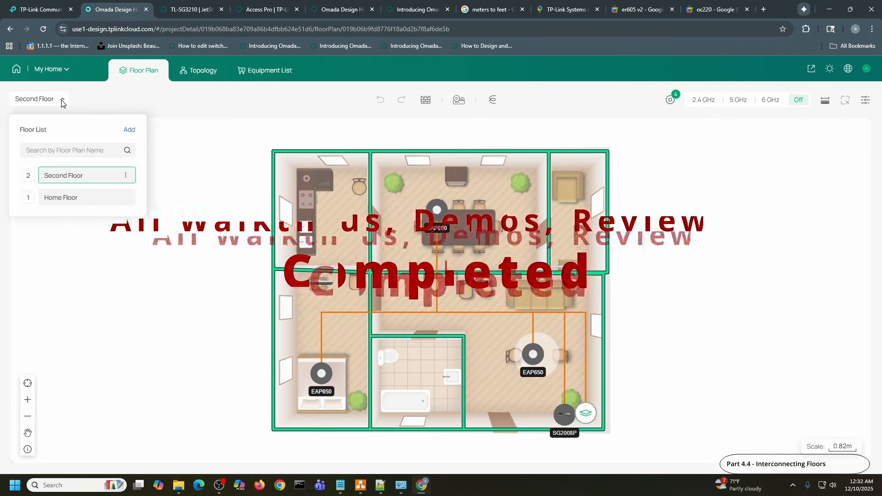
click(45, 199)
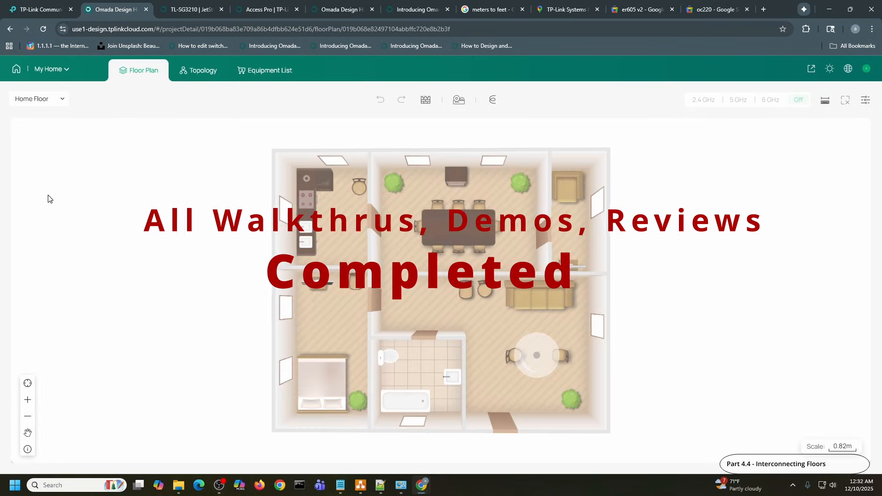